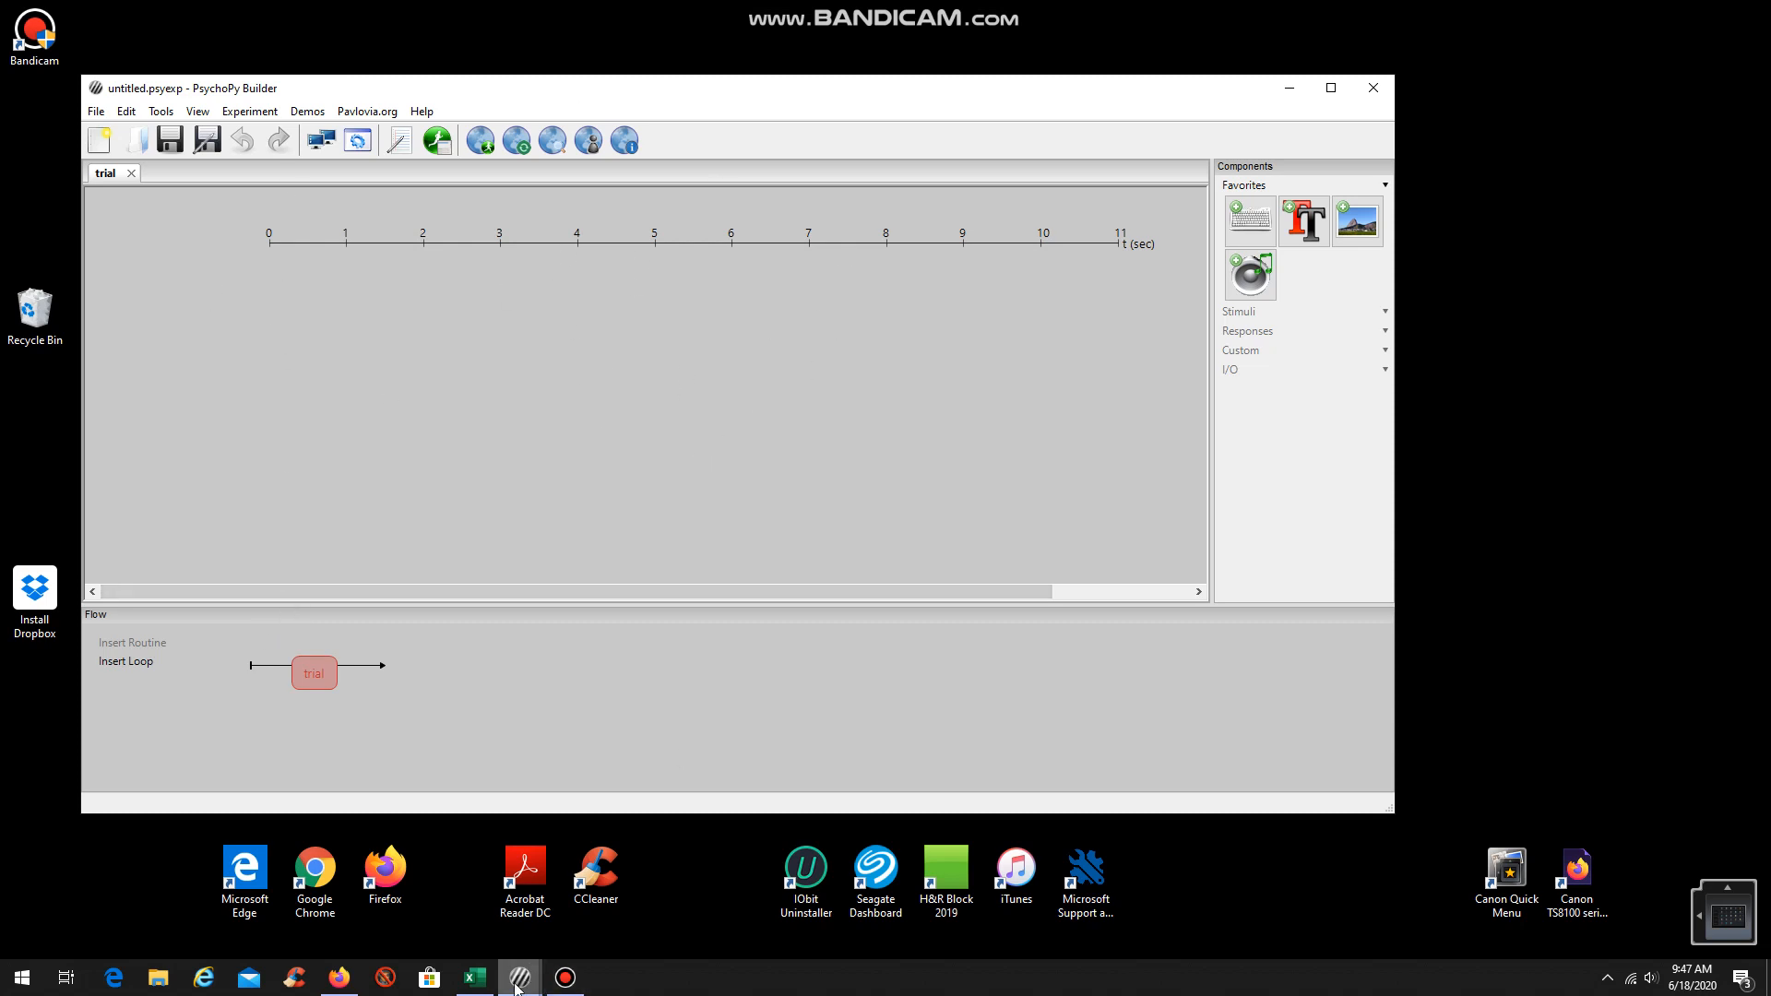
- Insert a new routine named beginning in the flow, ahead of the trial routine
{"action": "mouse_move", "coordinate": [520, 976]}
{"action": "mouse_move", "coordinate": [359, 890]}
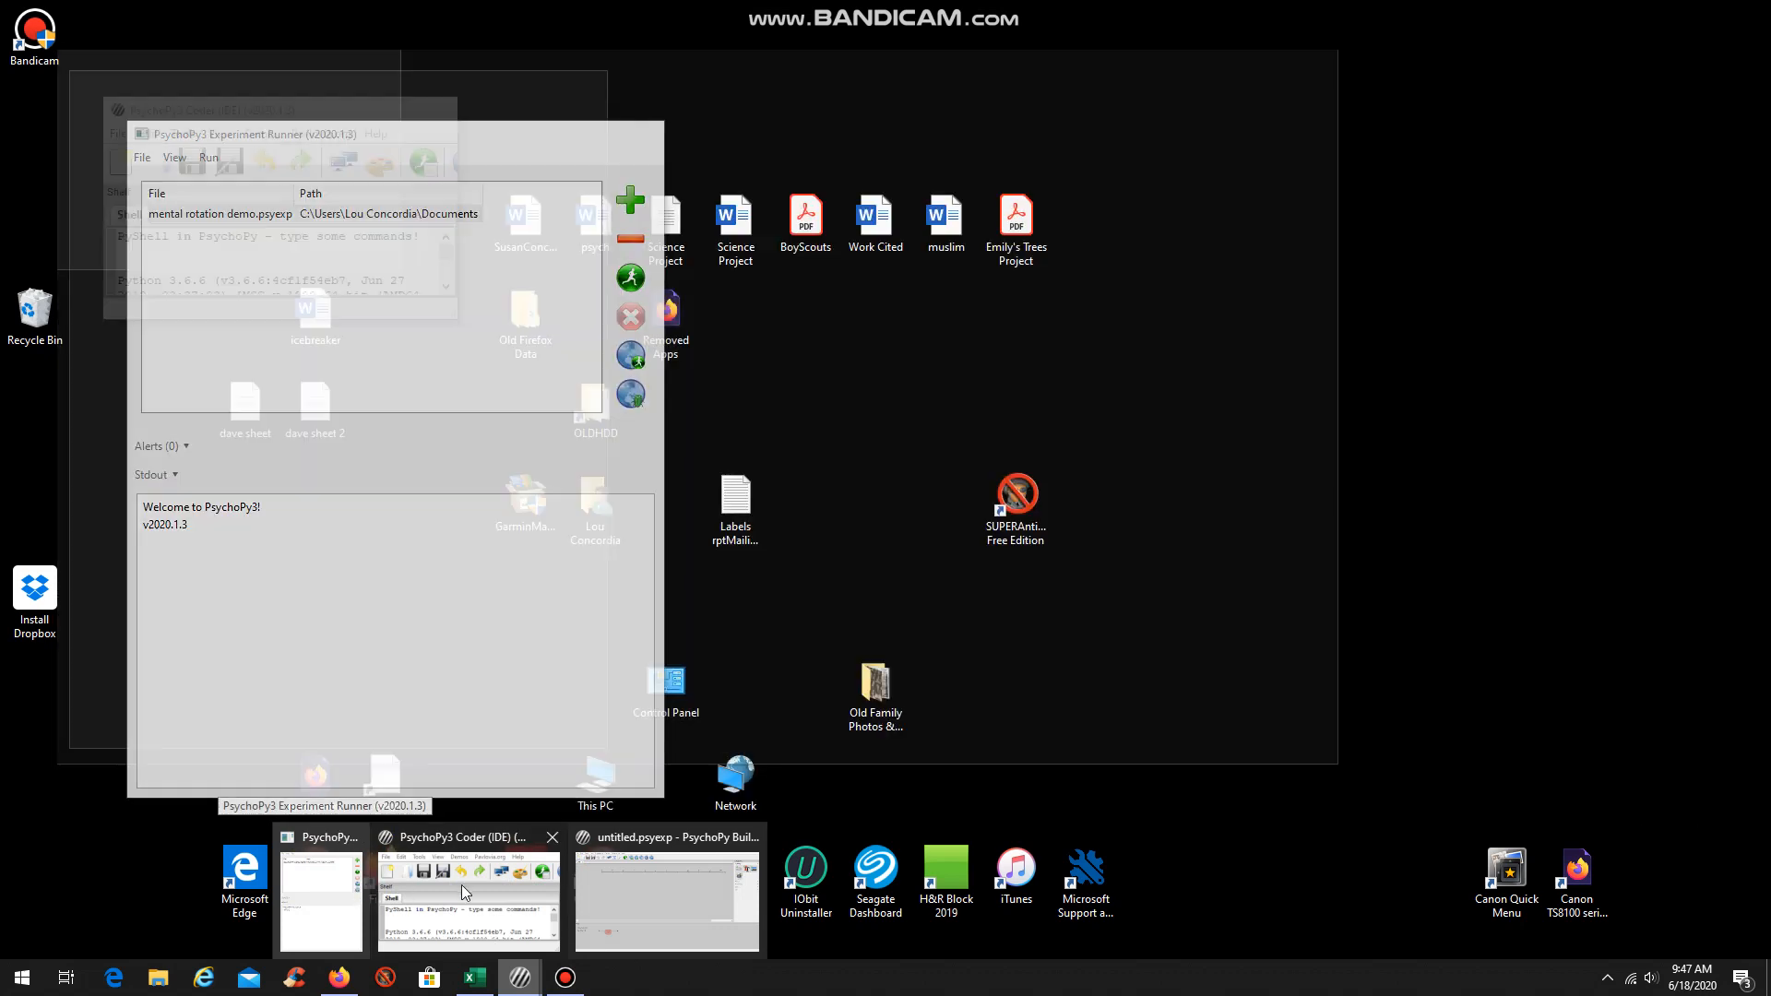
{"action": "mouse_move", "coordinate": [646, 900]}
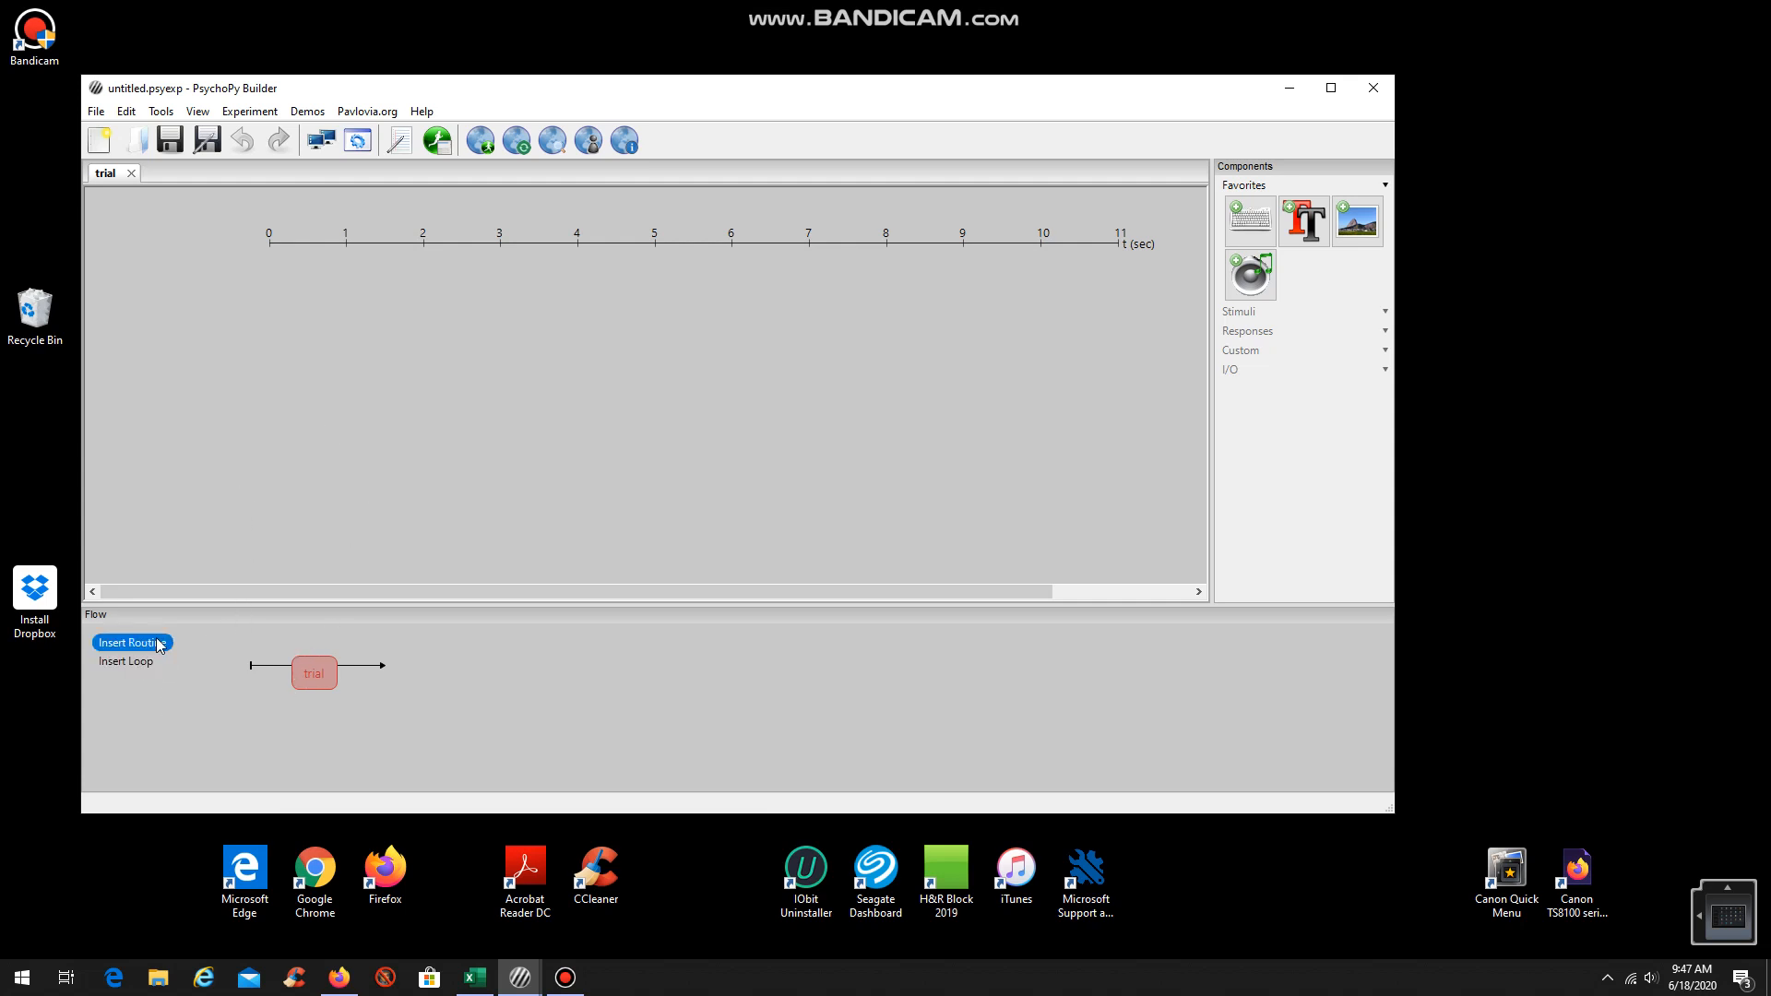
{"action": "left_click", "coordinate": [158, 645]}
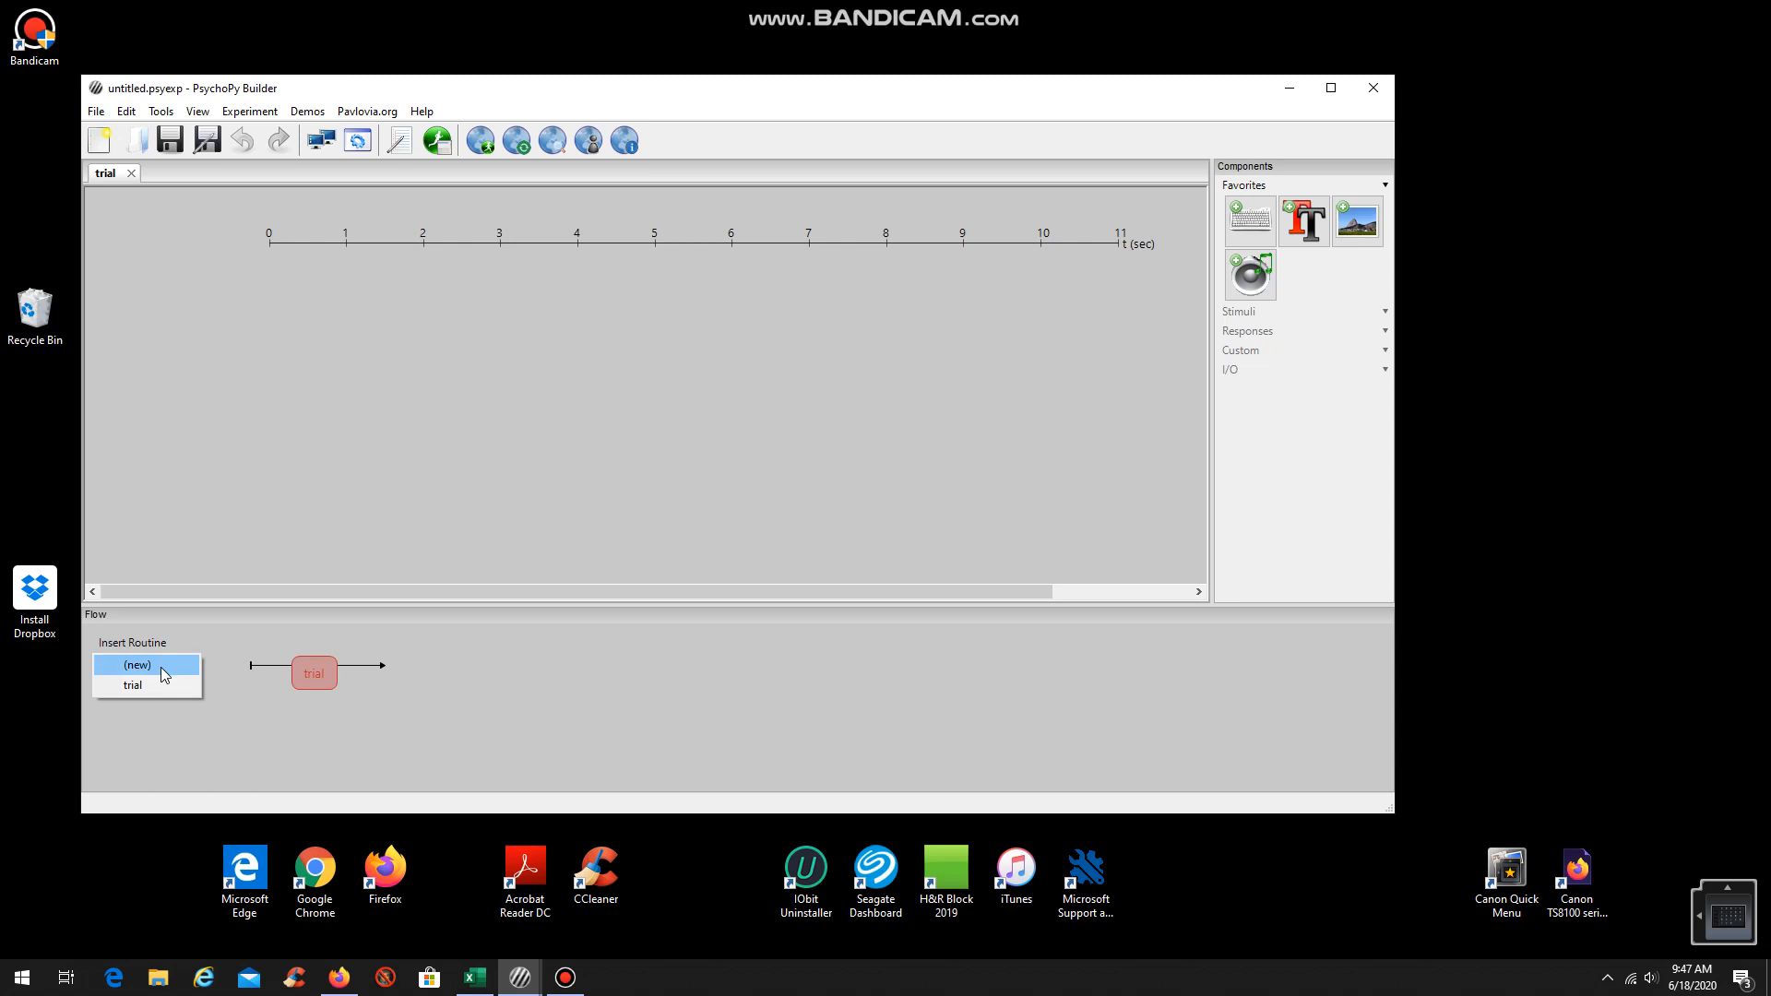
{"action": "left_click", "coordinate": [164, 672]}
{"action": "type", "text": "be"}
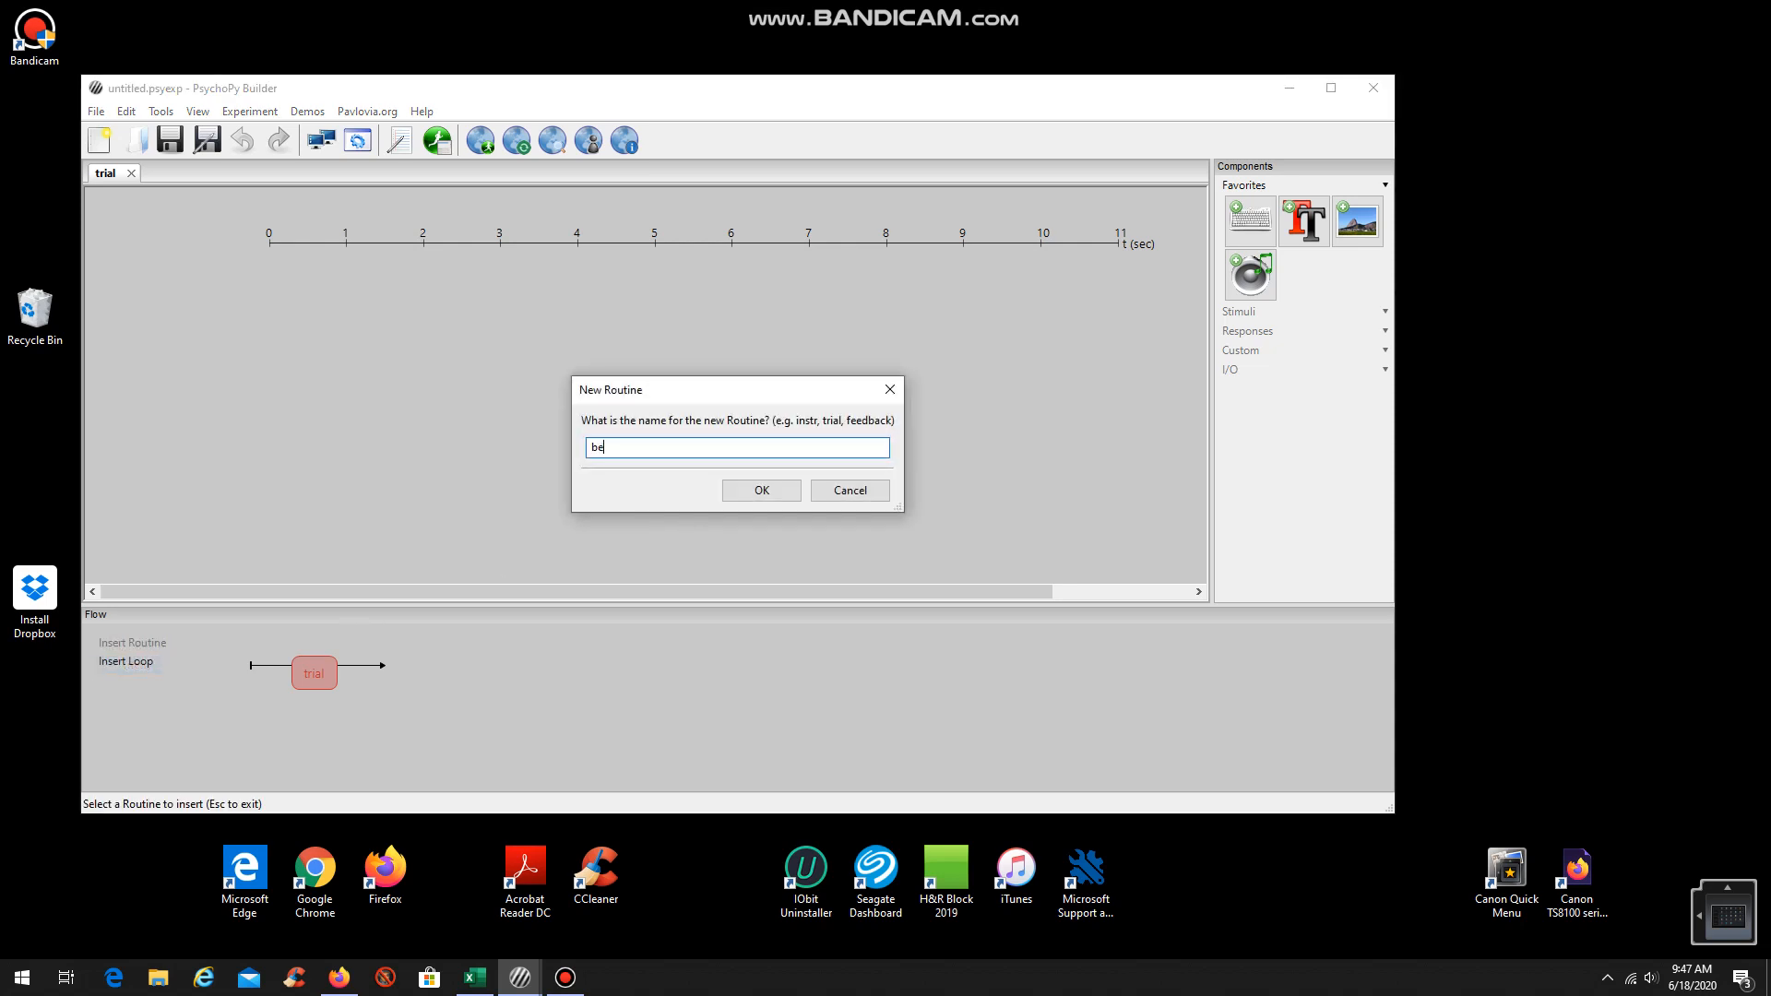
{"action": "type", "text": "ginning"}
{"action": "left_click", "coordinate": [760, 494]}
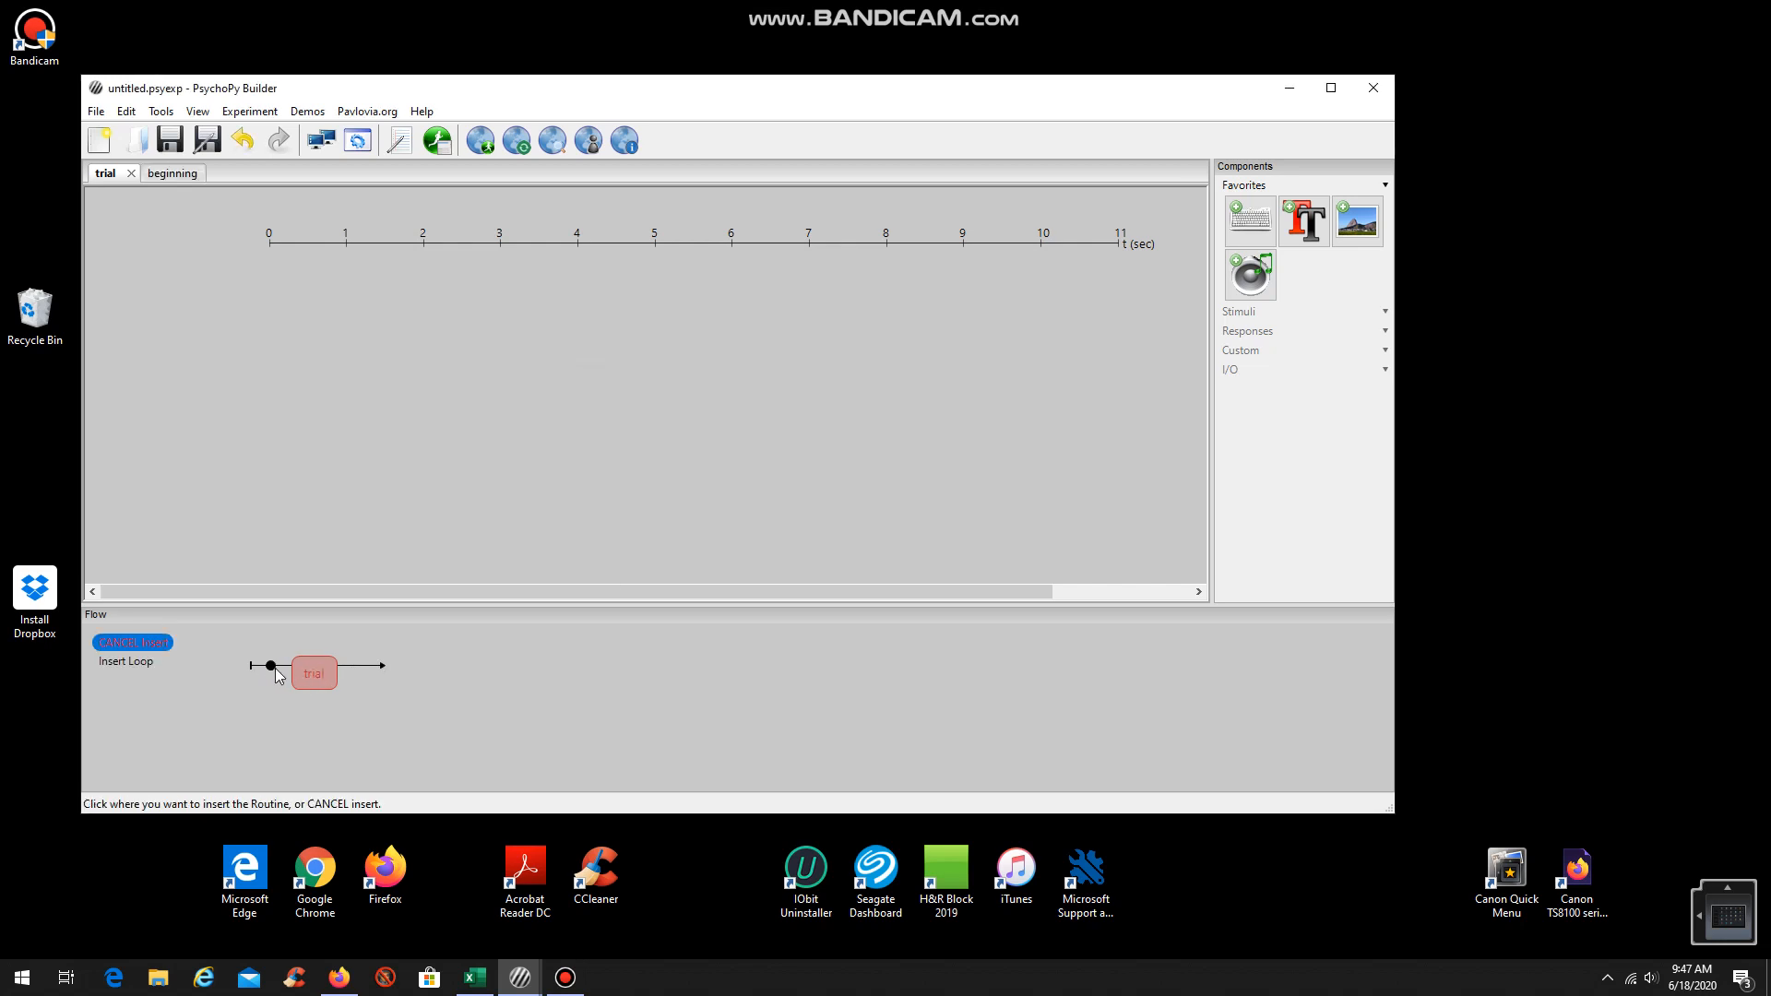
{"action": "left_click", "coordinate": [274, 668]}
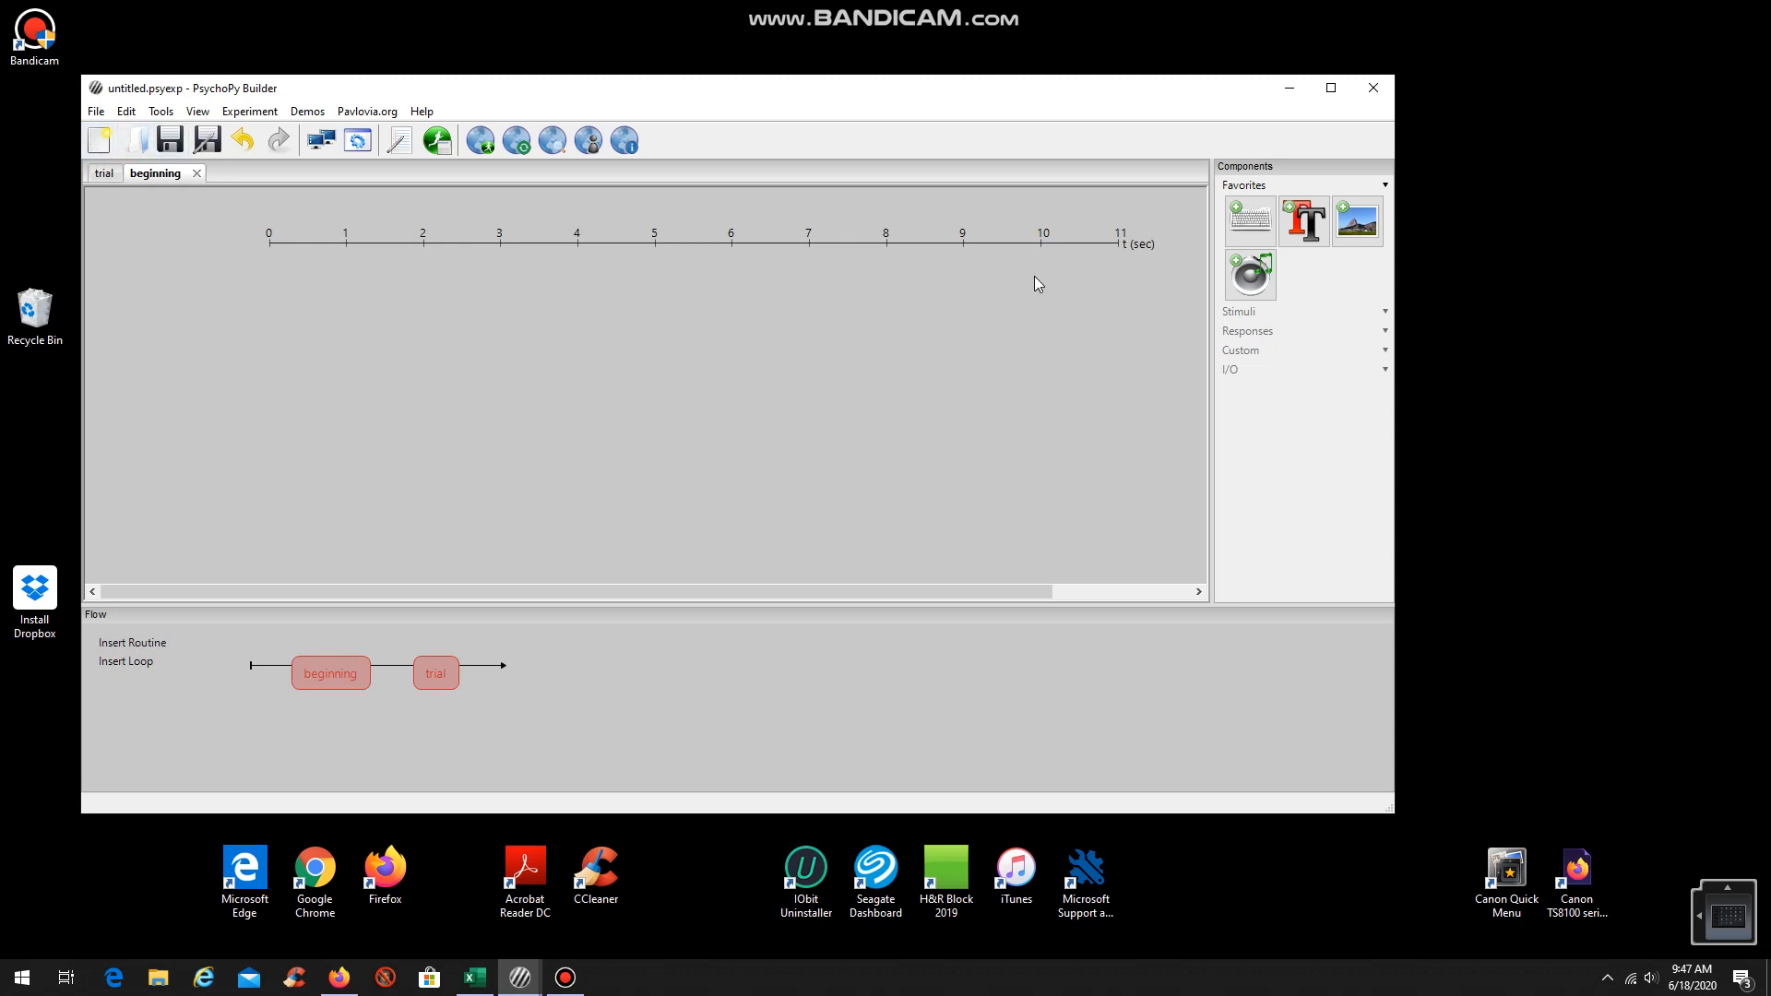
- Add a text component to the beginning routine, clearing its placeholder text and its stop duration
{"action": "left_click", "coordinate": [1305, 226]}
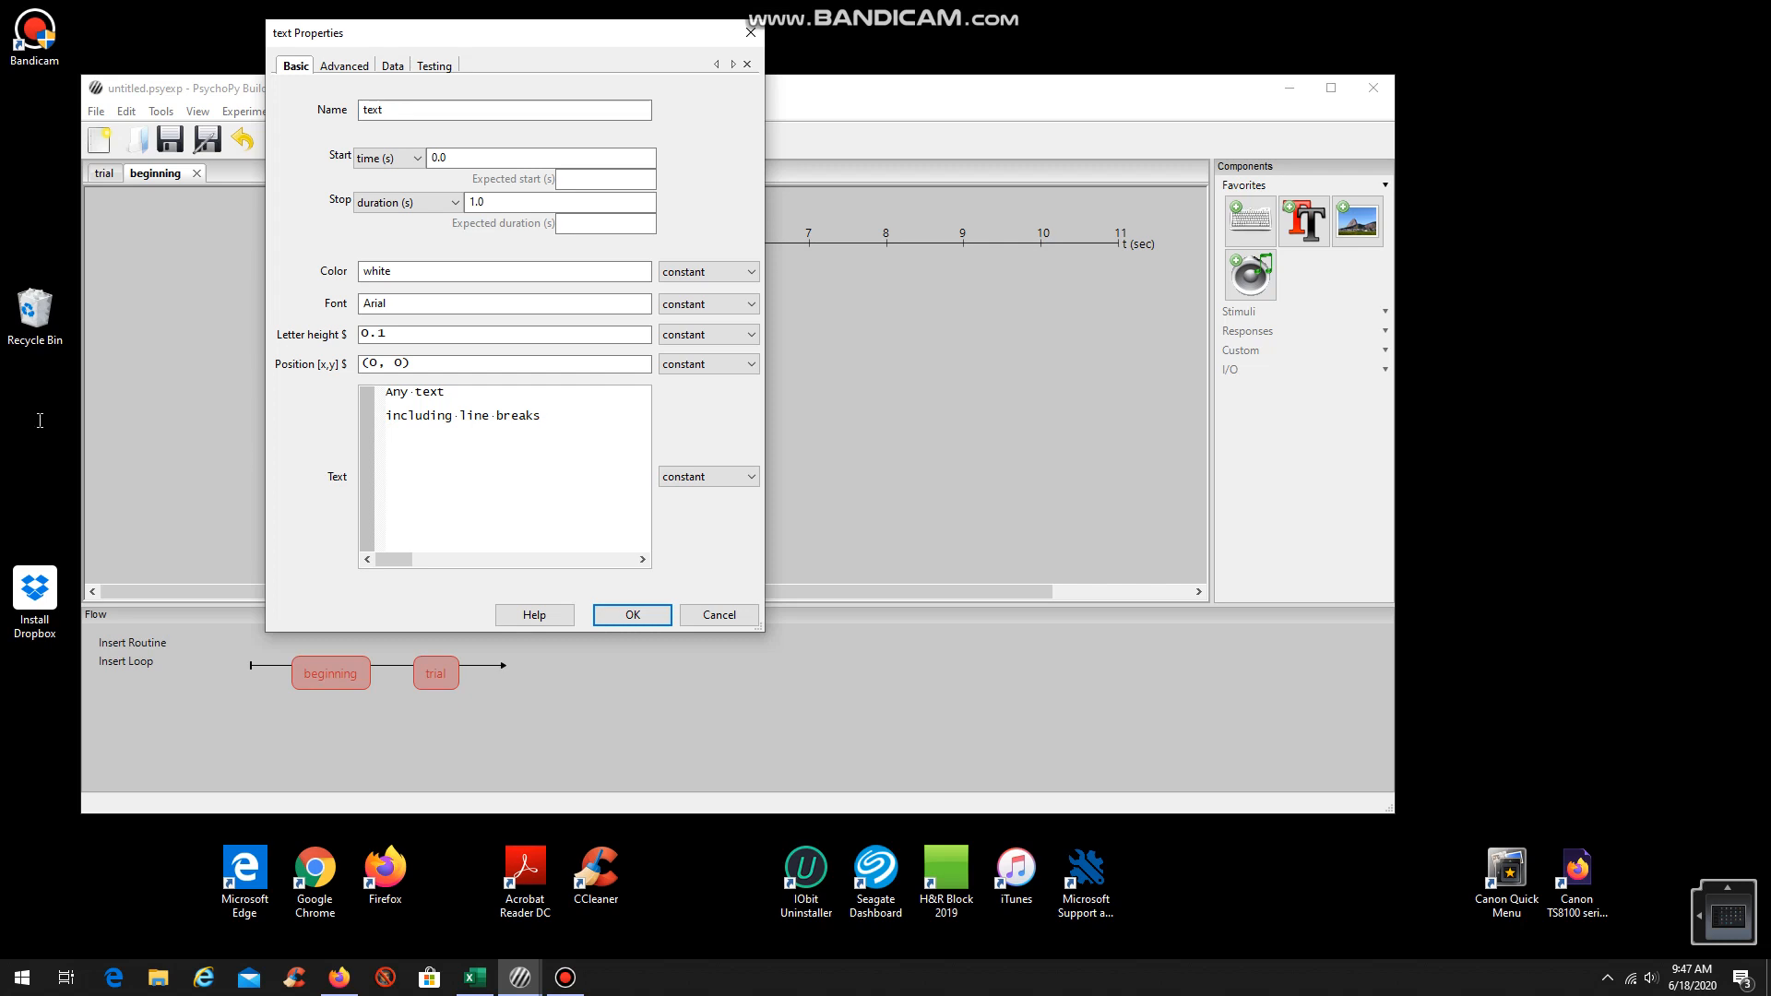
{"action": "left_click_drag", "start_coordinate": [506, 425], "coordinate": [295, 371]}
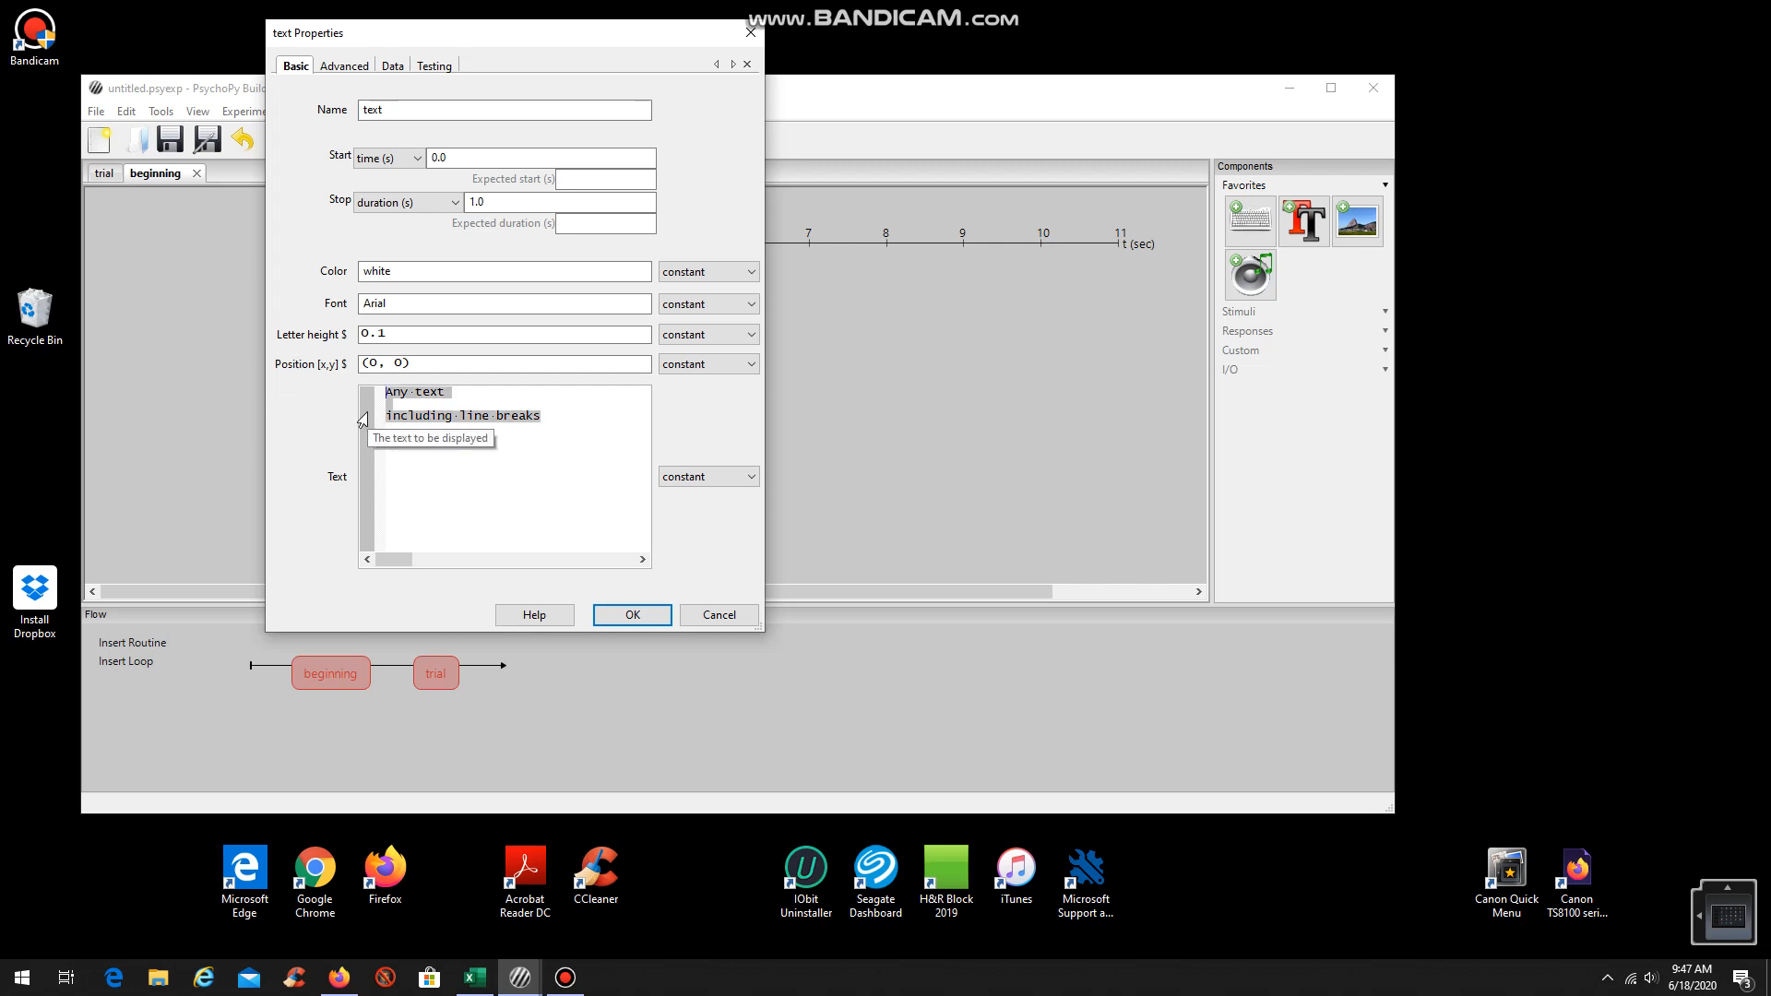
{"action": "key", "text": "Delete"}
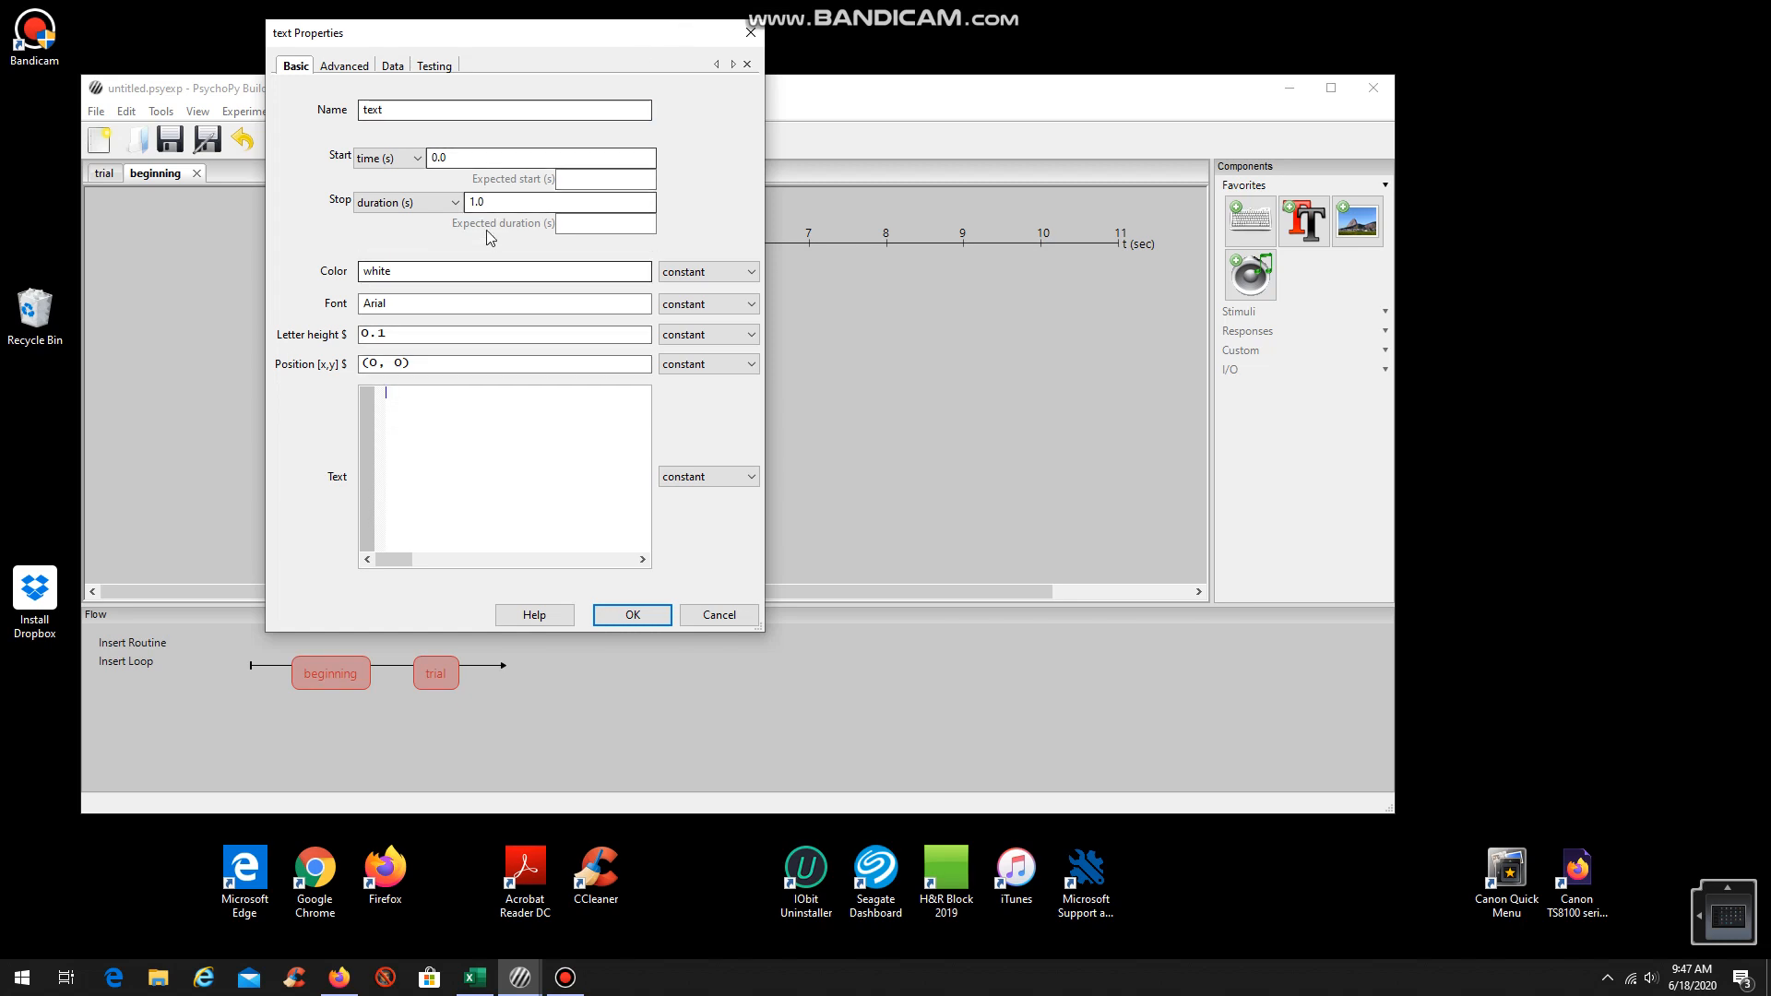
{"action": "double_click", "coordinate": [489, 202]}
{"action": "key", "text": "Delete"}
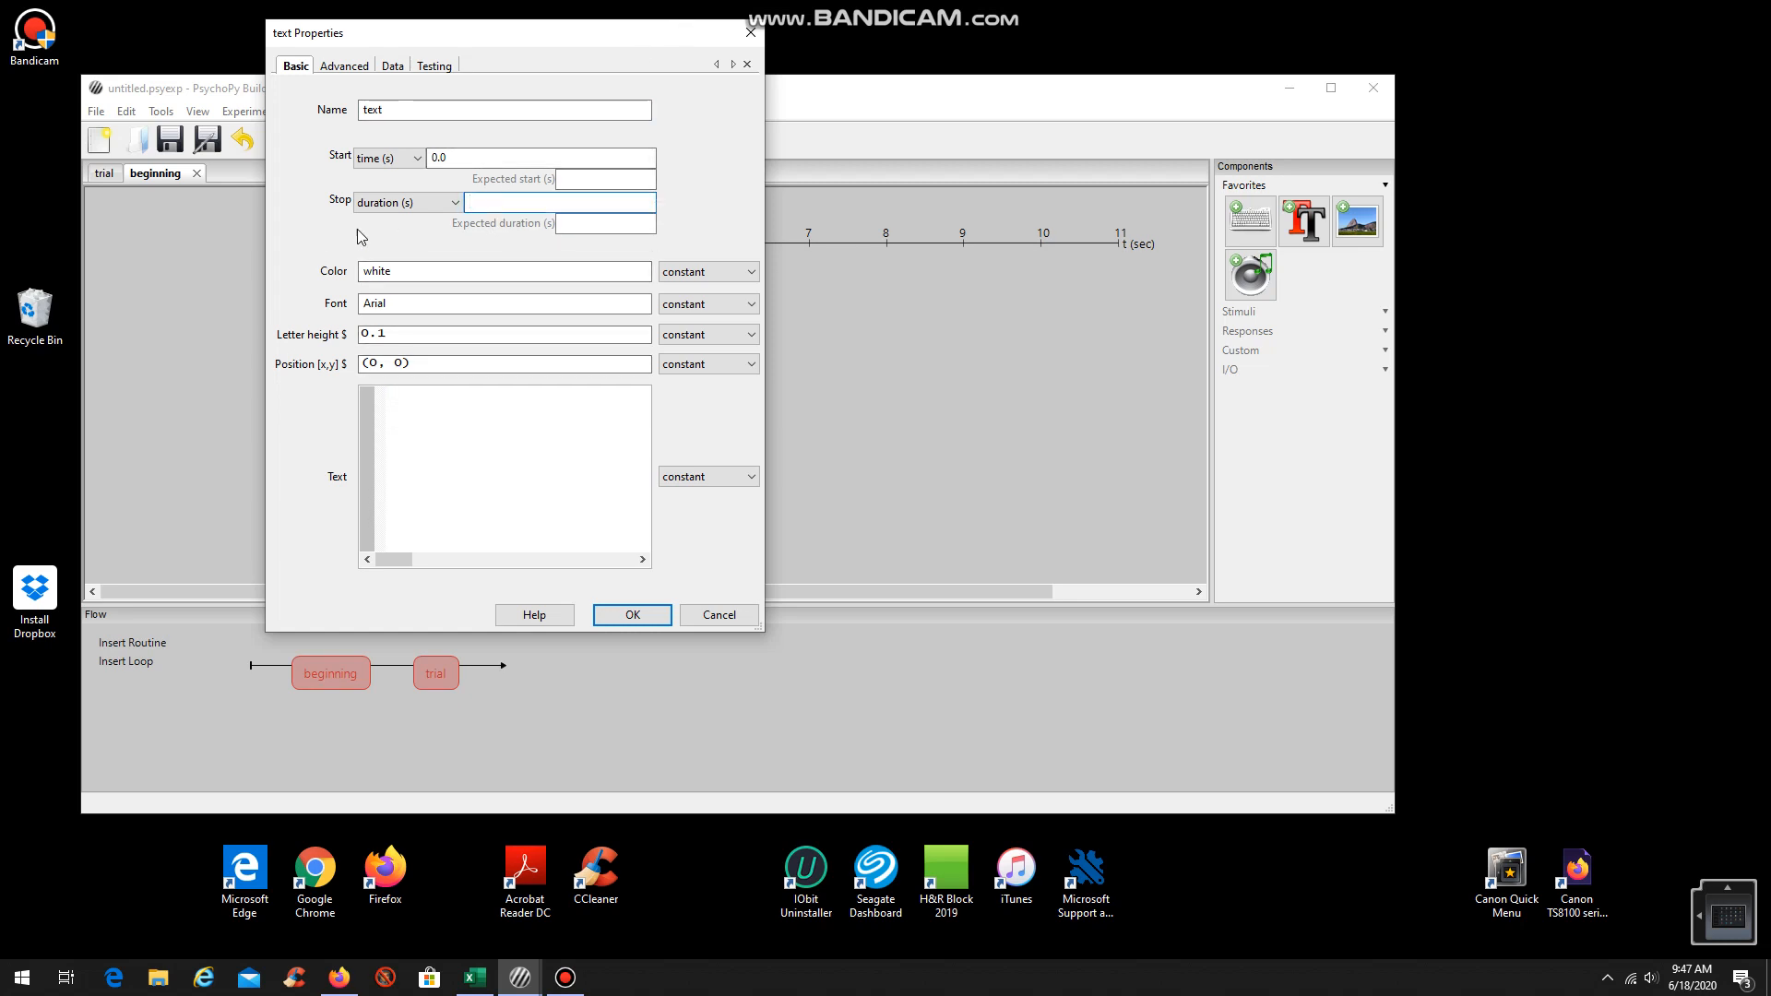
- Enter the component's text lines: Mental Rotation Task, and Press "y" if image is normal
{"action": "left_click", "coordinate": [456, 404]}
{"action": "type", "text": "na"}
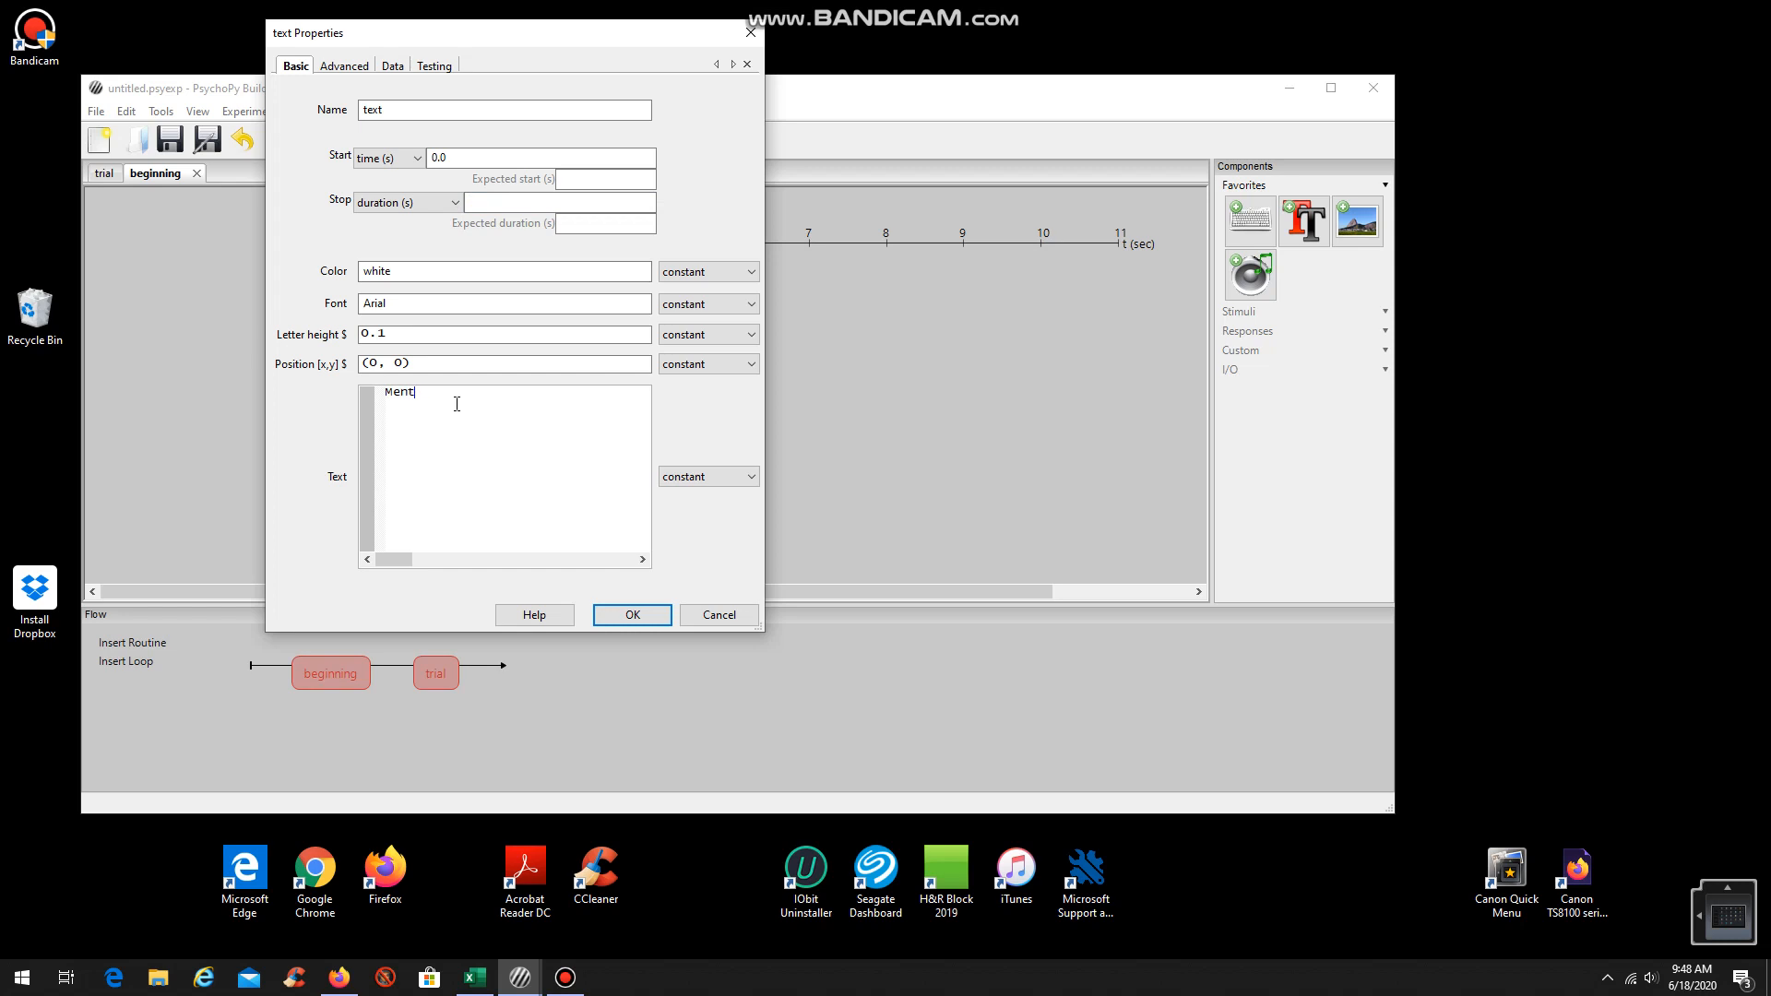
{"action": "type", "text": "al Rotation Task"}
{"action": "key", "text": "Return"}
{"action": "type", "text": "Press "}
{"action": "type", "text": "\"y\" if imag"}
{"action": "type", "text": "e is normal "}
- Add the text lines Press "n" if image is reversed and Press any key to continue, and accept the text component
{"action": "type", "text": "Pres"}
{"action": "type", "text": "s \"n\" if imag"}
{"action": "type", "text": "e "}
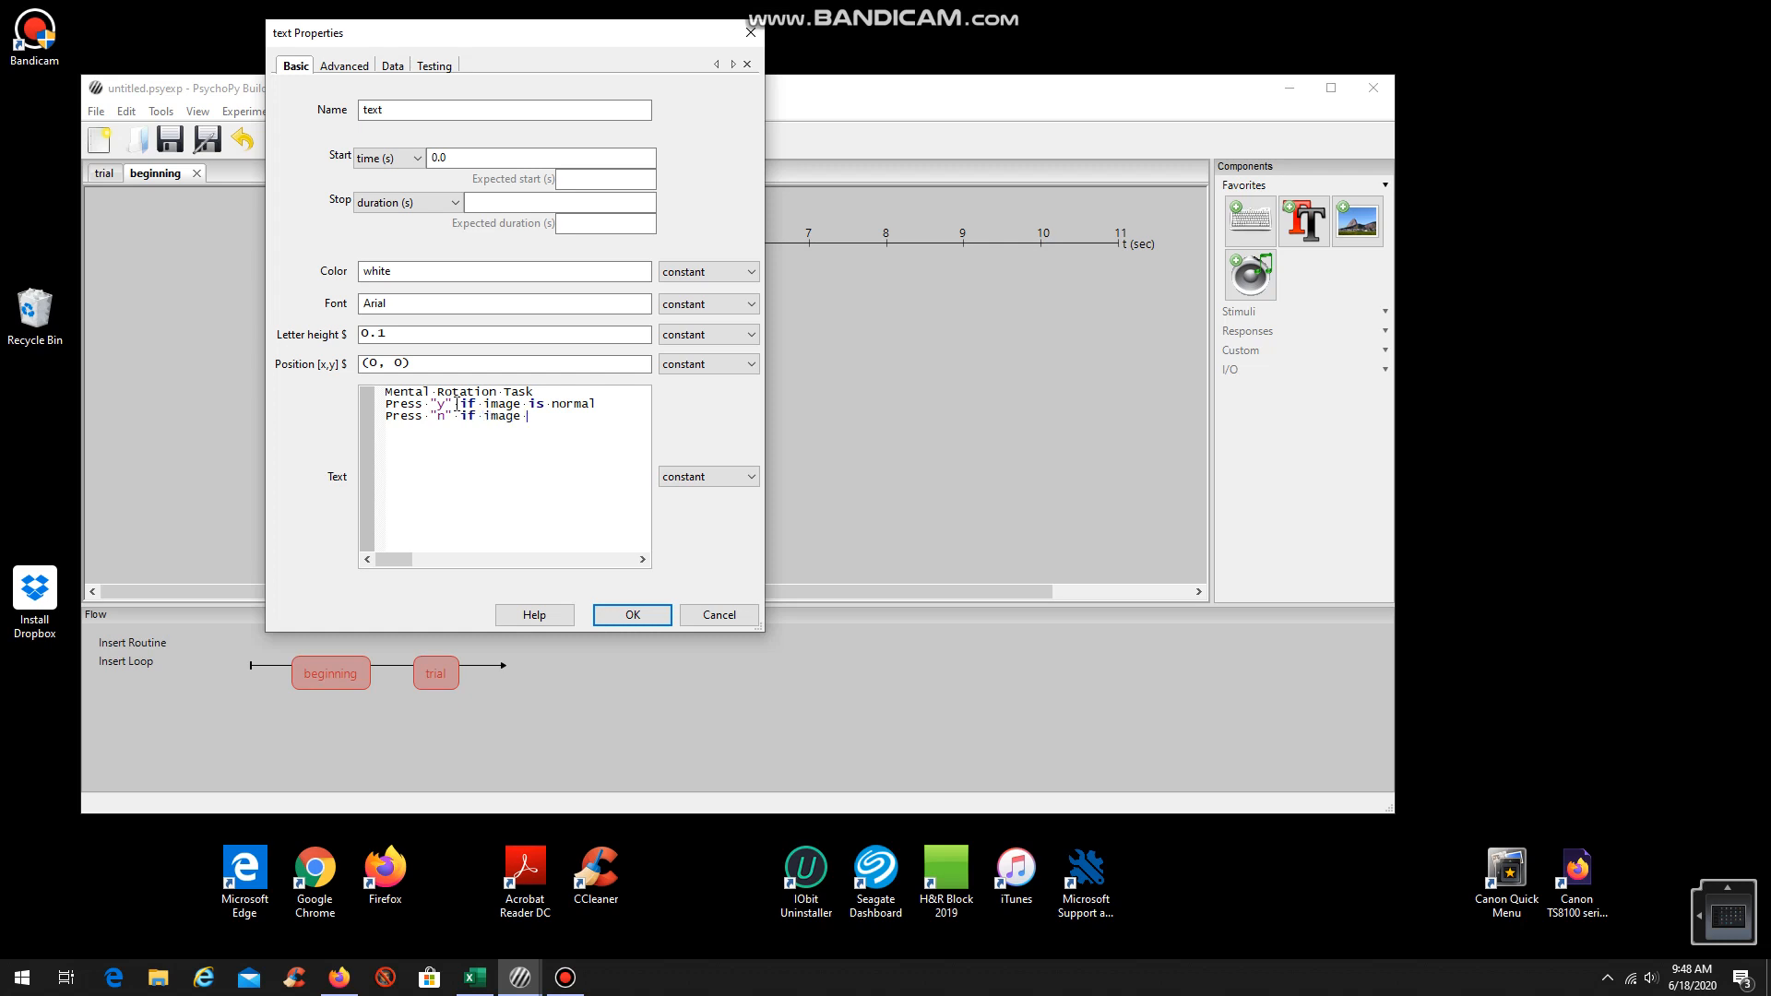
{"action": "type", "text": "is reve"}
{"action": "type", "text": "any key to"}
{"action": "type", "text": " co"}
{"action": "type", "text": "ntinue"}
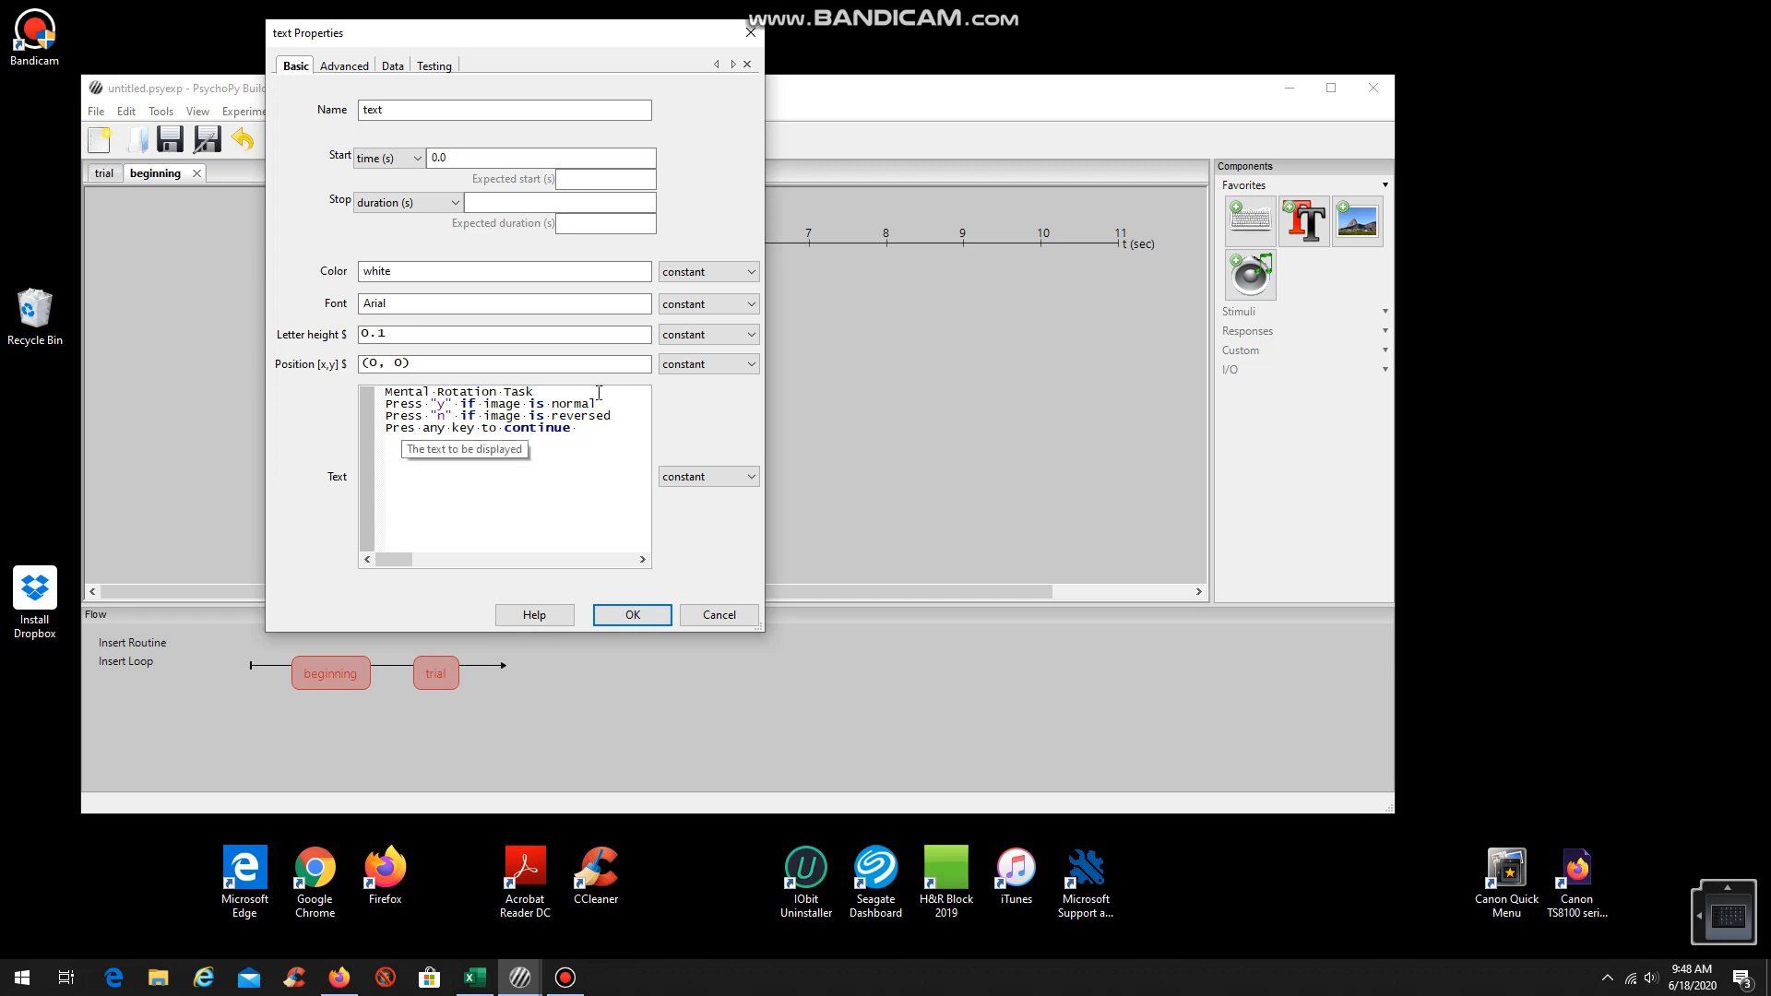
{"action": "type", "text": "s"}
{"action": "left_click", "coordinate": [660, 616]}
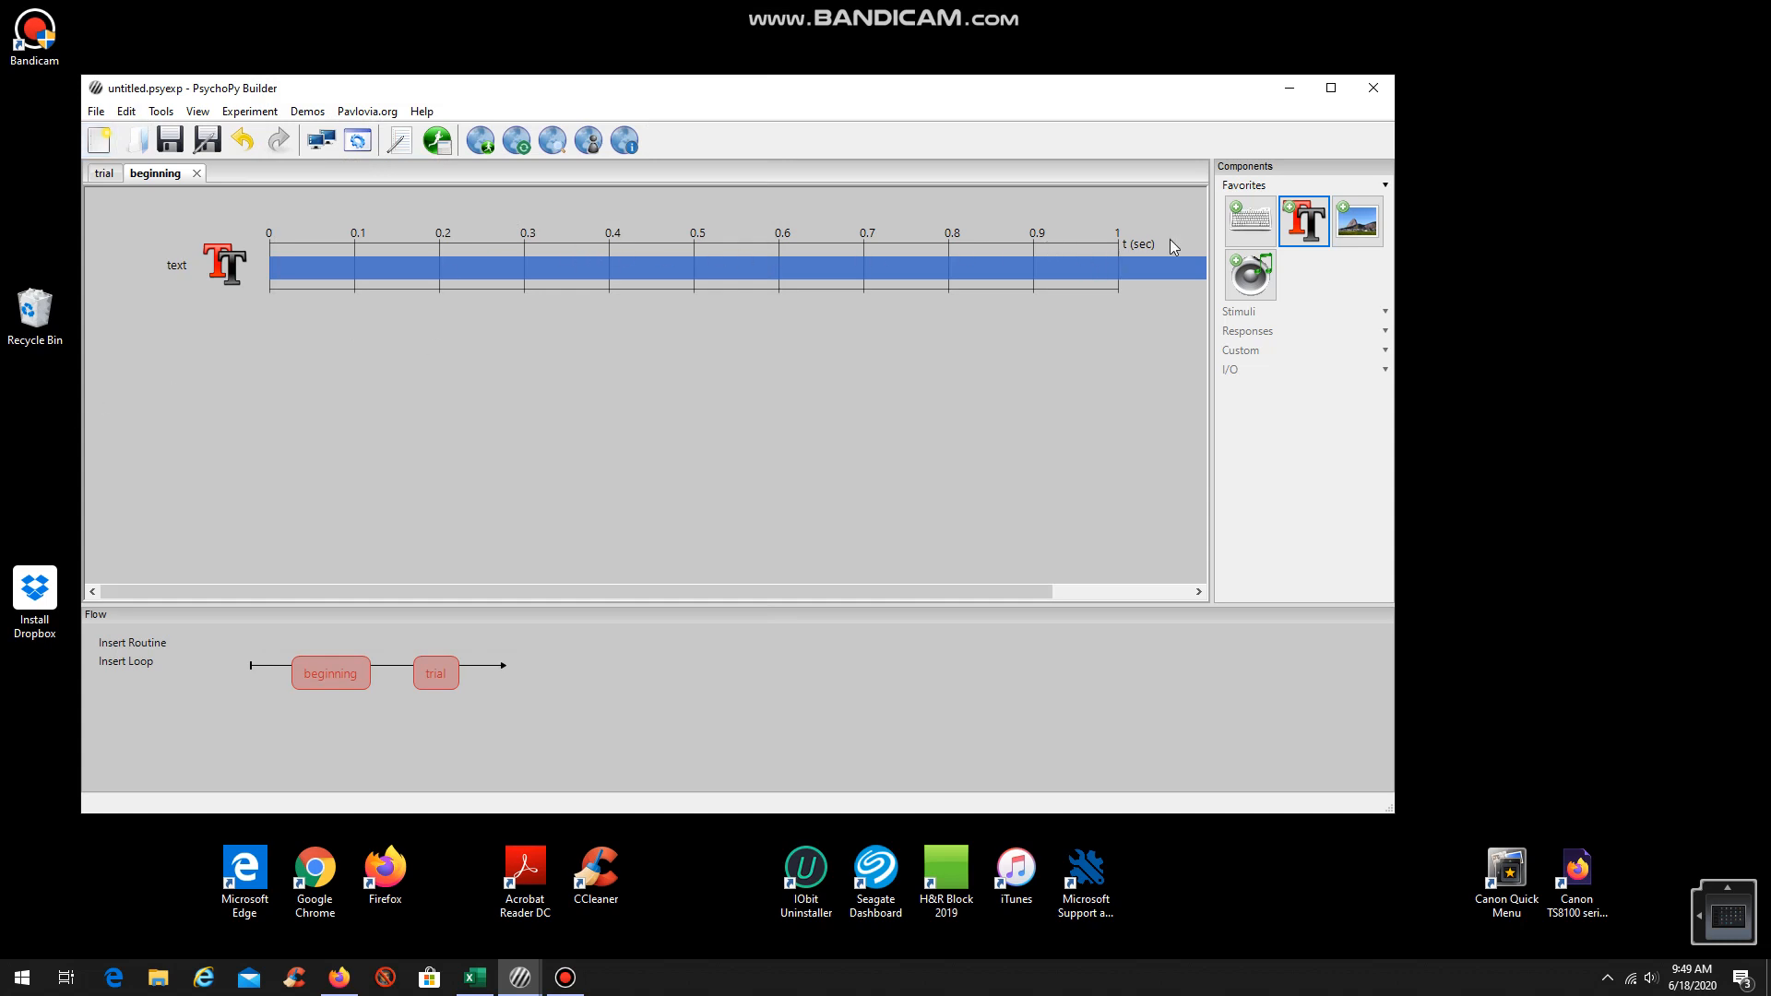
- Add a keyboard component to the beginning routine with the allowed keys field left empty
{"action": "left_click", "coordinate": [1239, 236]}
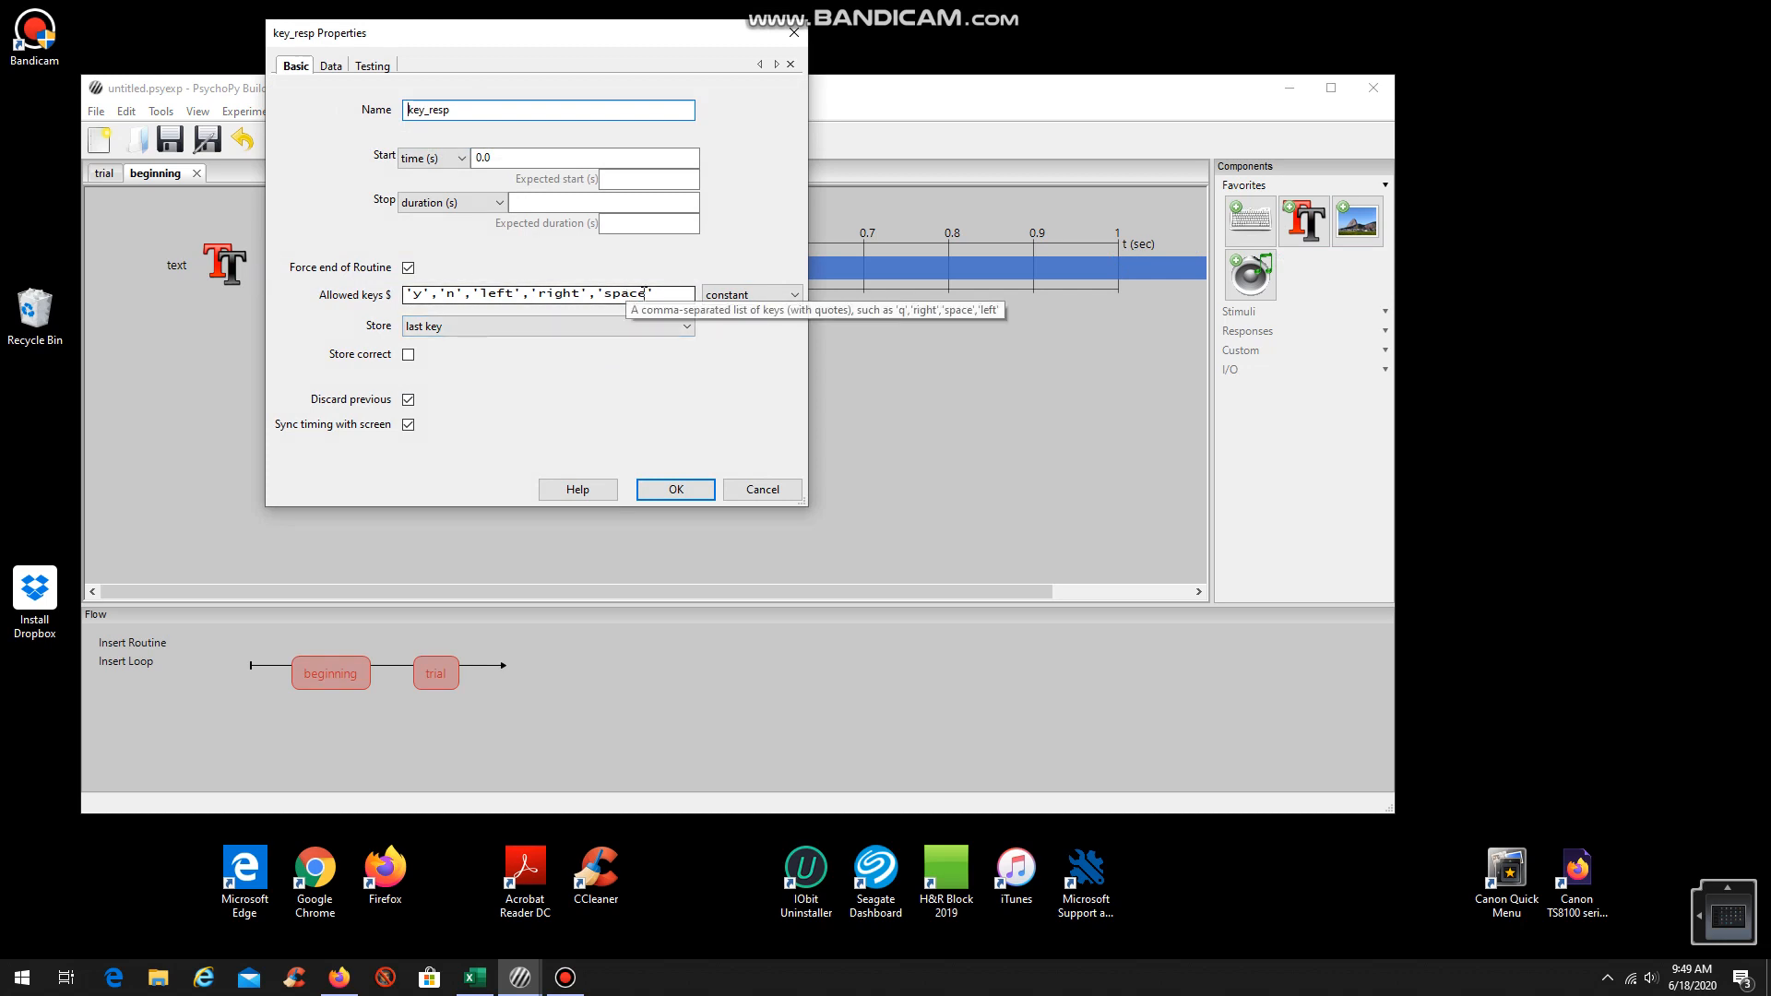
{"action": "left_click_drag", "start_coordinate": [679, 295], "coordinate": [251, 334]}
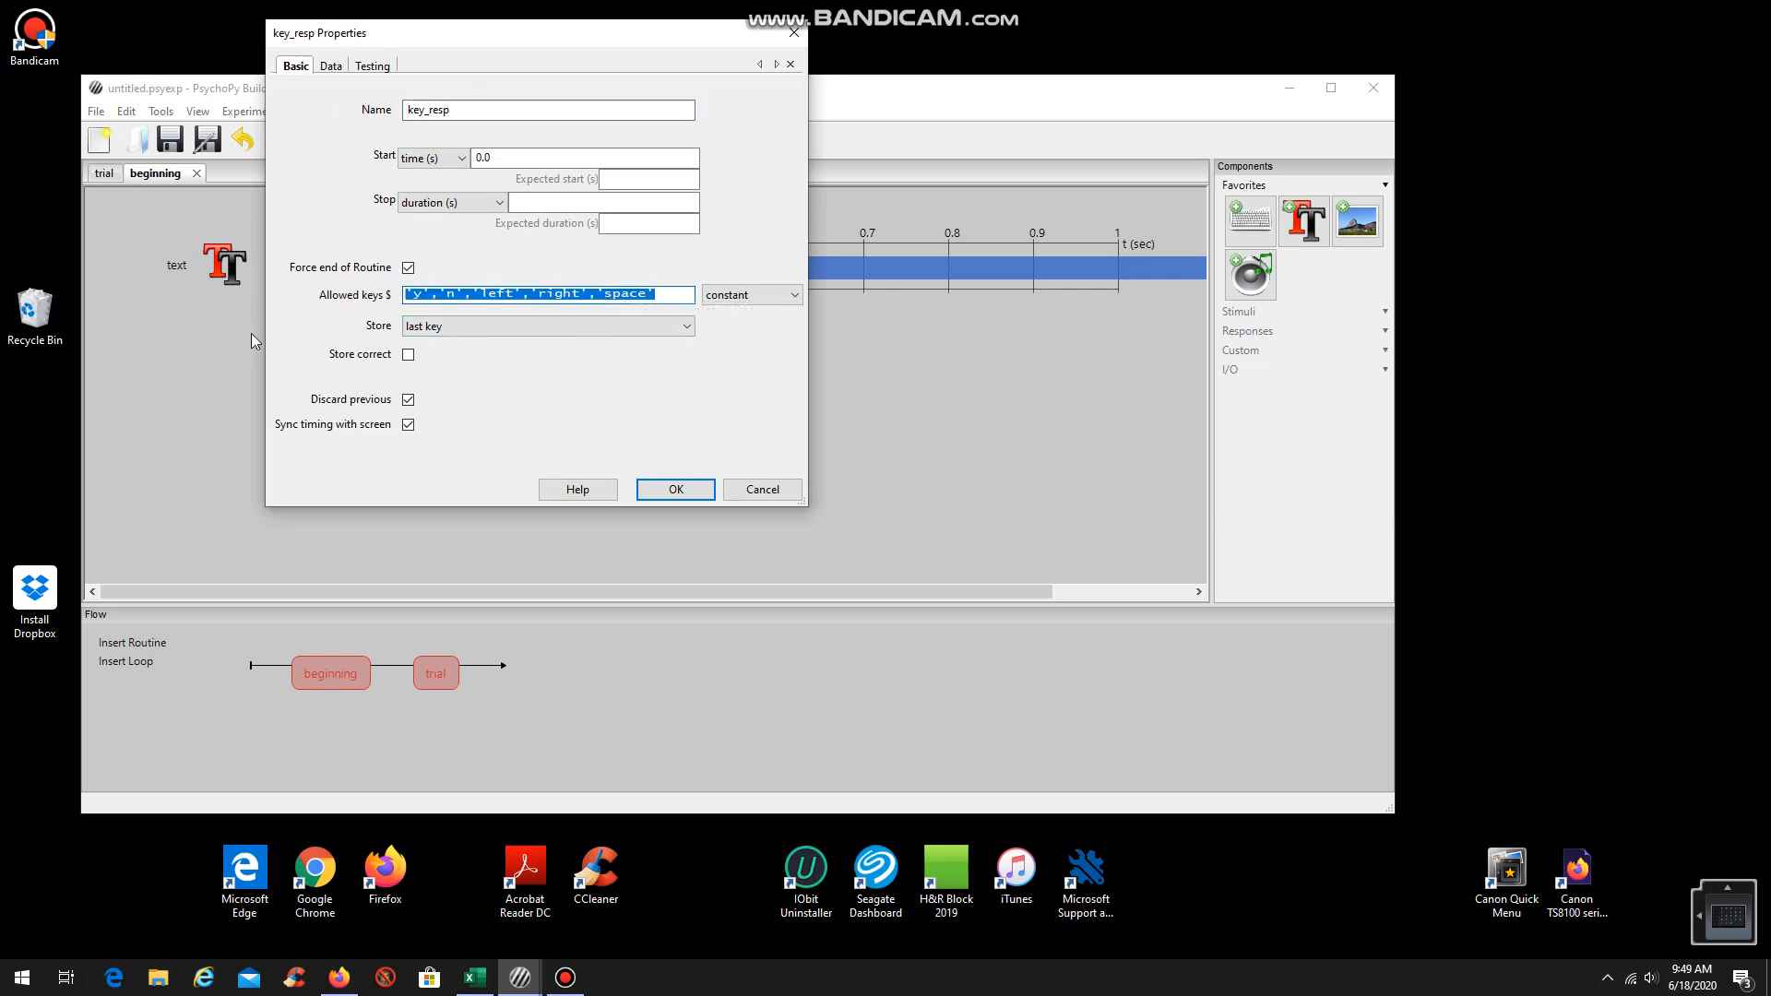
{"action": "key", "text": "BackSpace"}
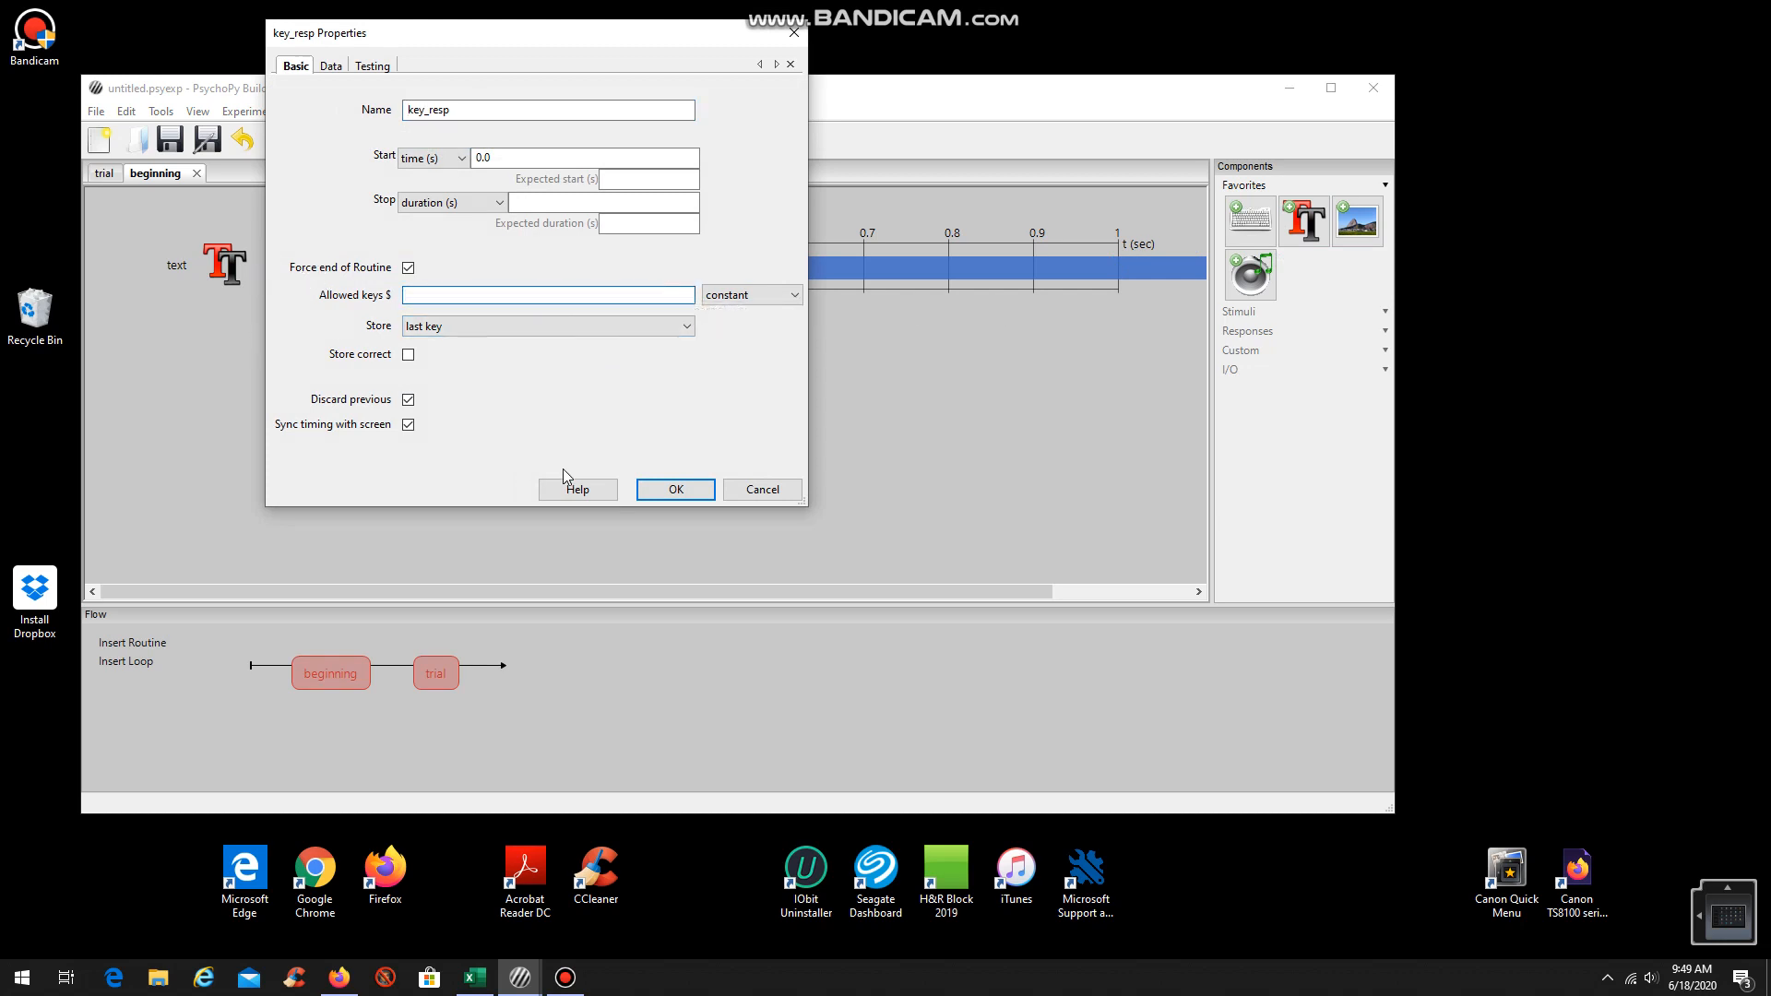
{"action": "left_click", "coordinate": [674, 489]}
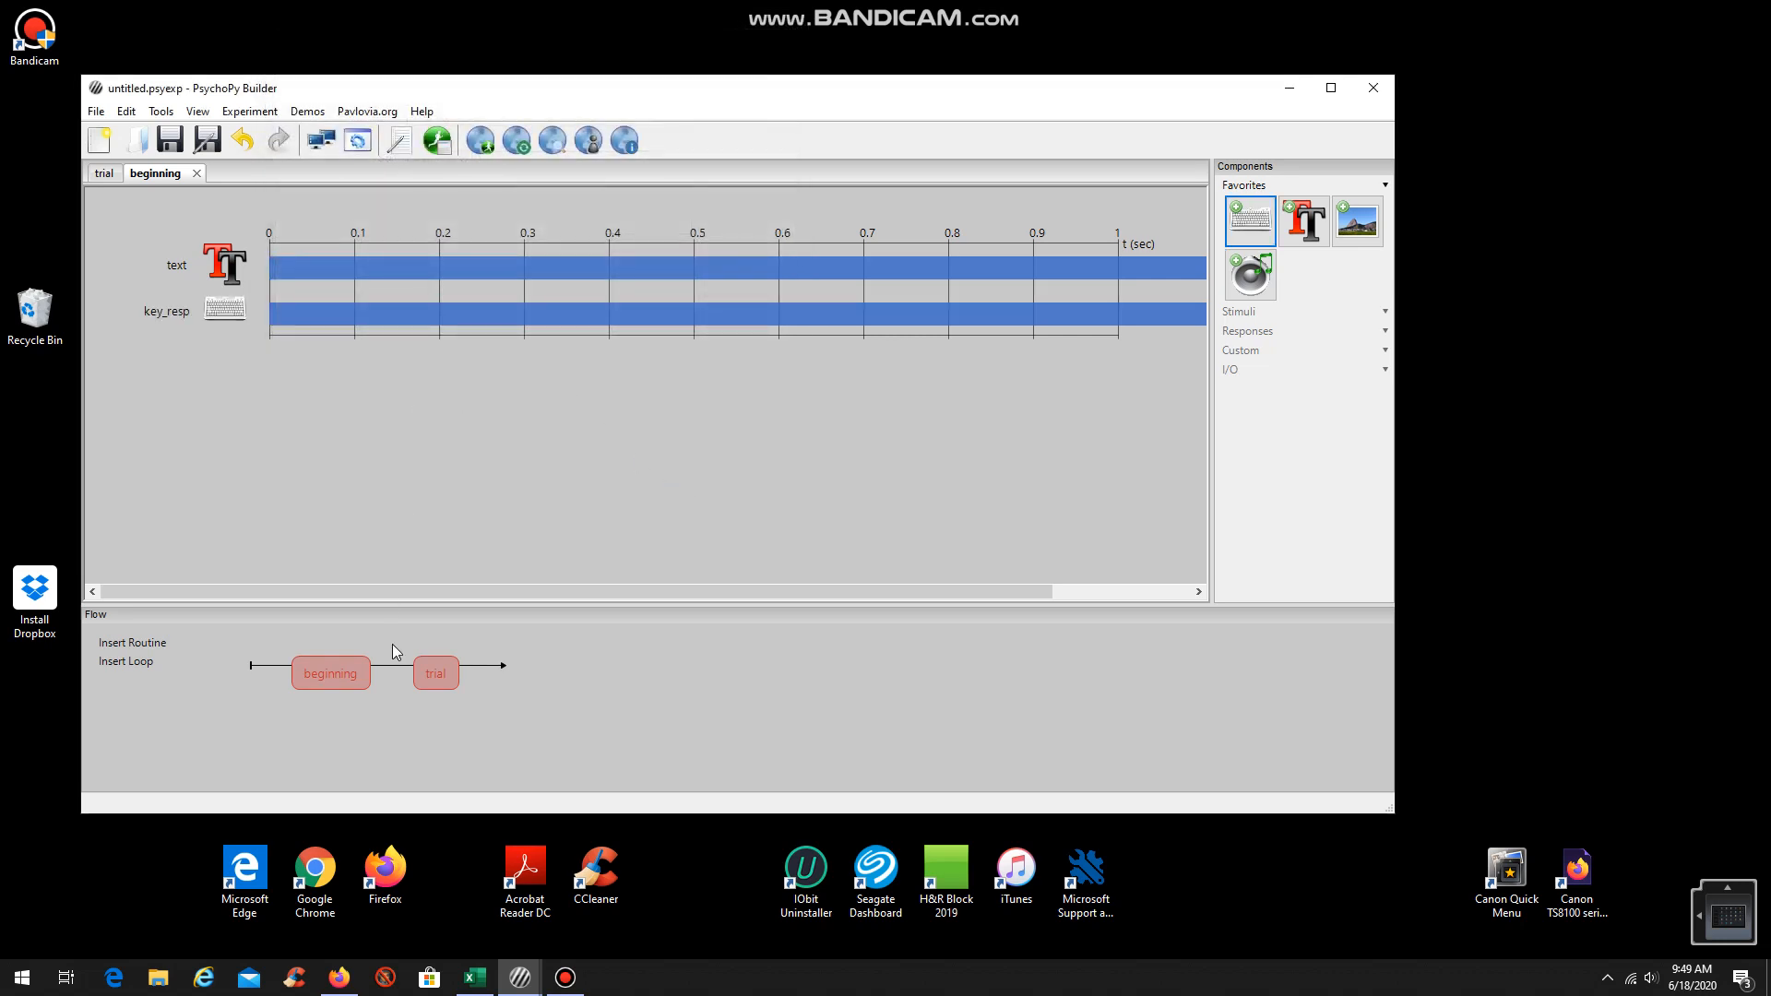
- Add a text component named fixation to the trial routine, starting at .2 s with a .5 s duration and showing +
{"action": "left_click", "coordinate": [440, 682]}
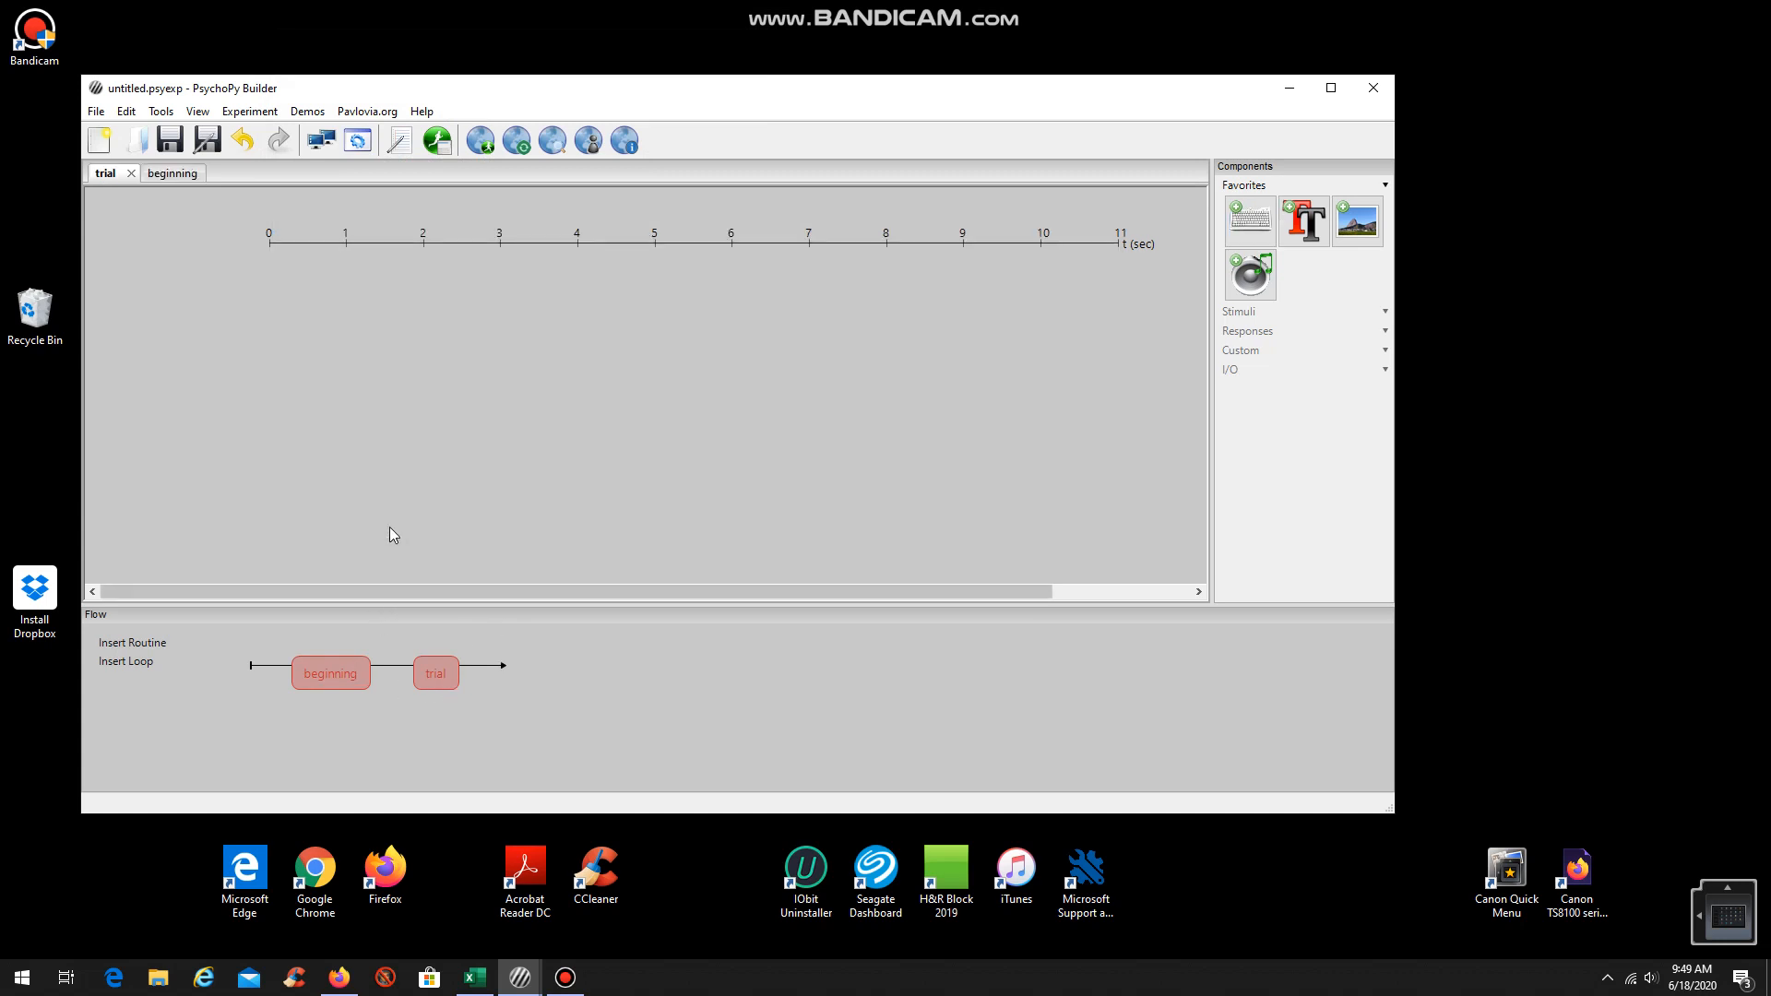
{"action": "left_click", "coordinate": [1304, 221]}
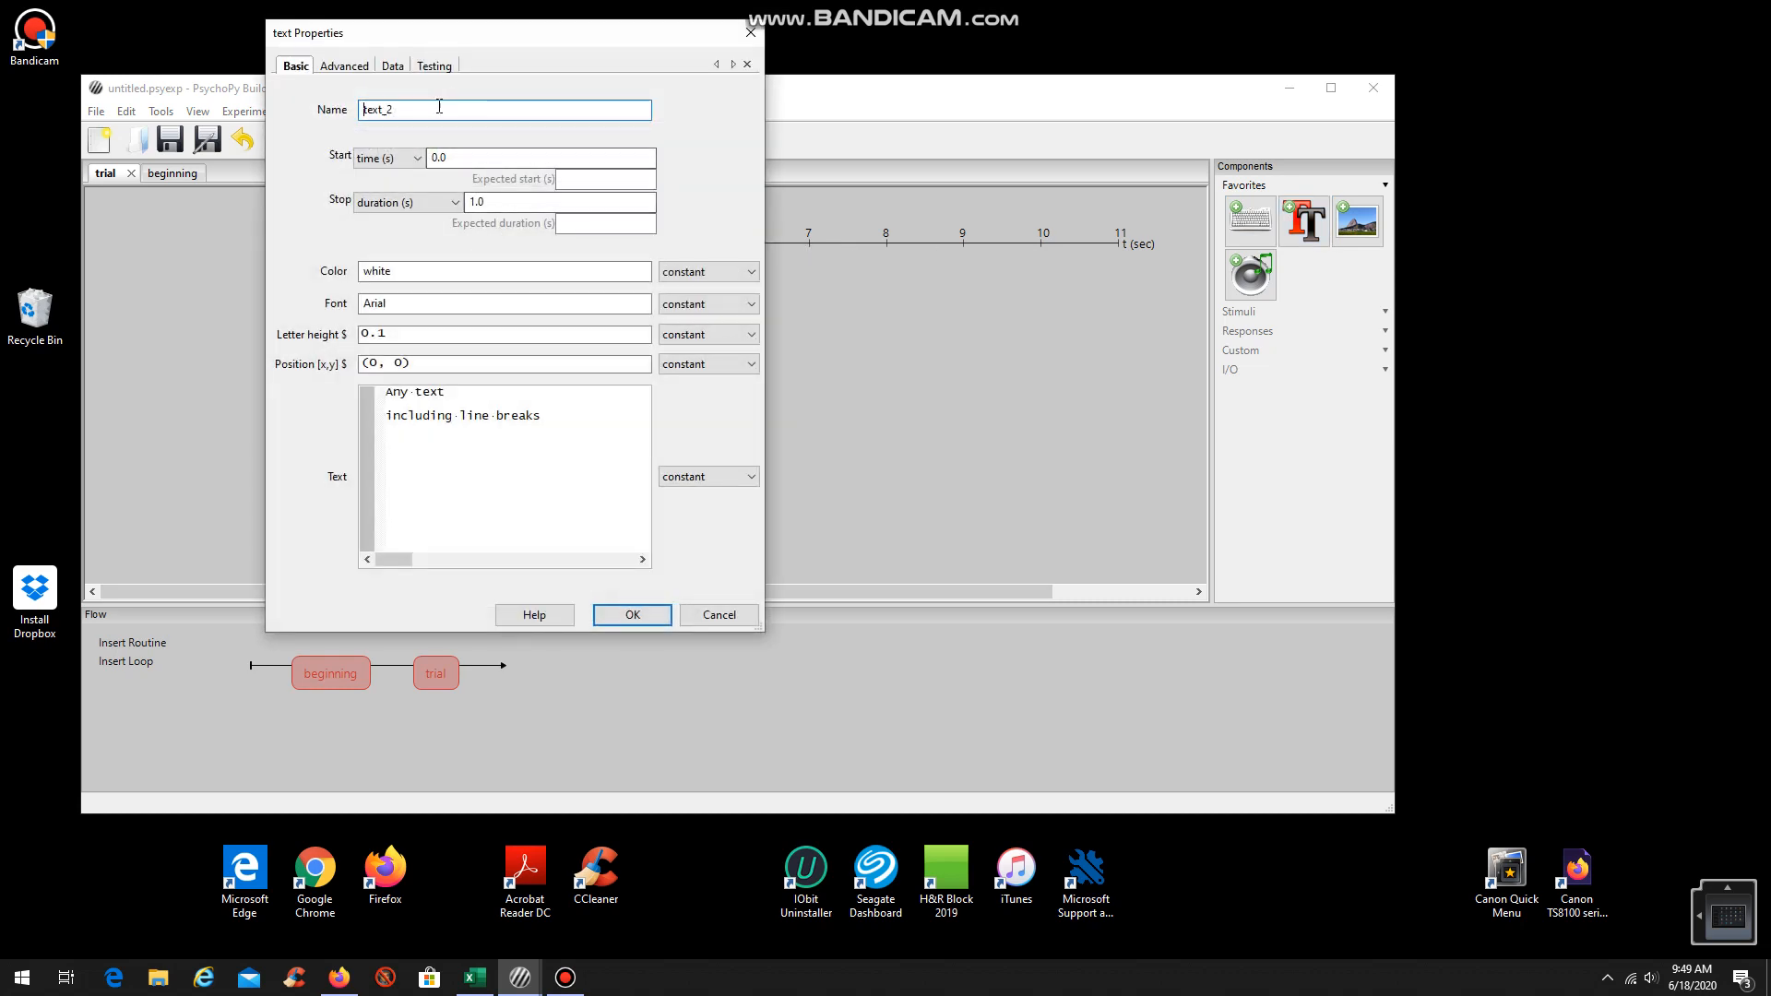
{"action": "type", "text": "fixation"}
{"action": "key", "text": "Tab"}
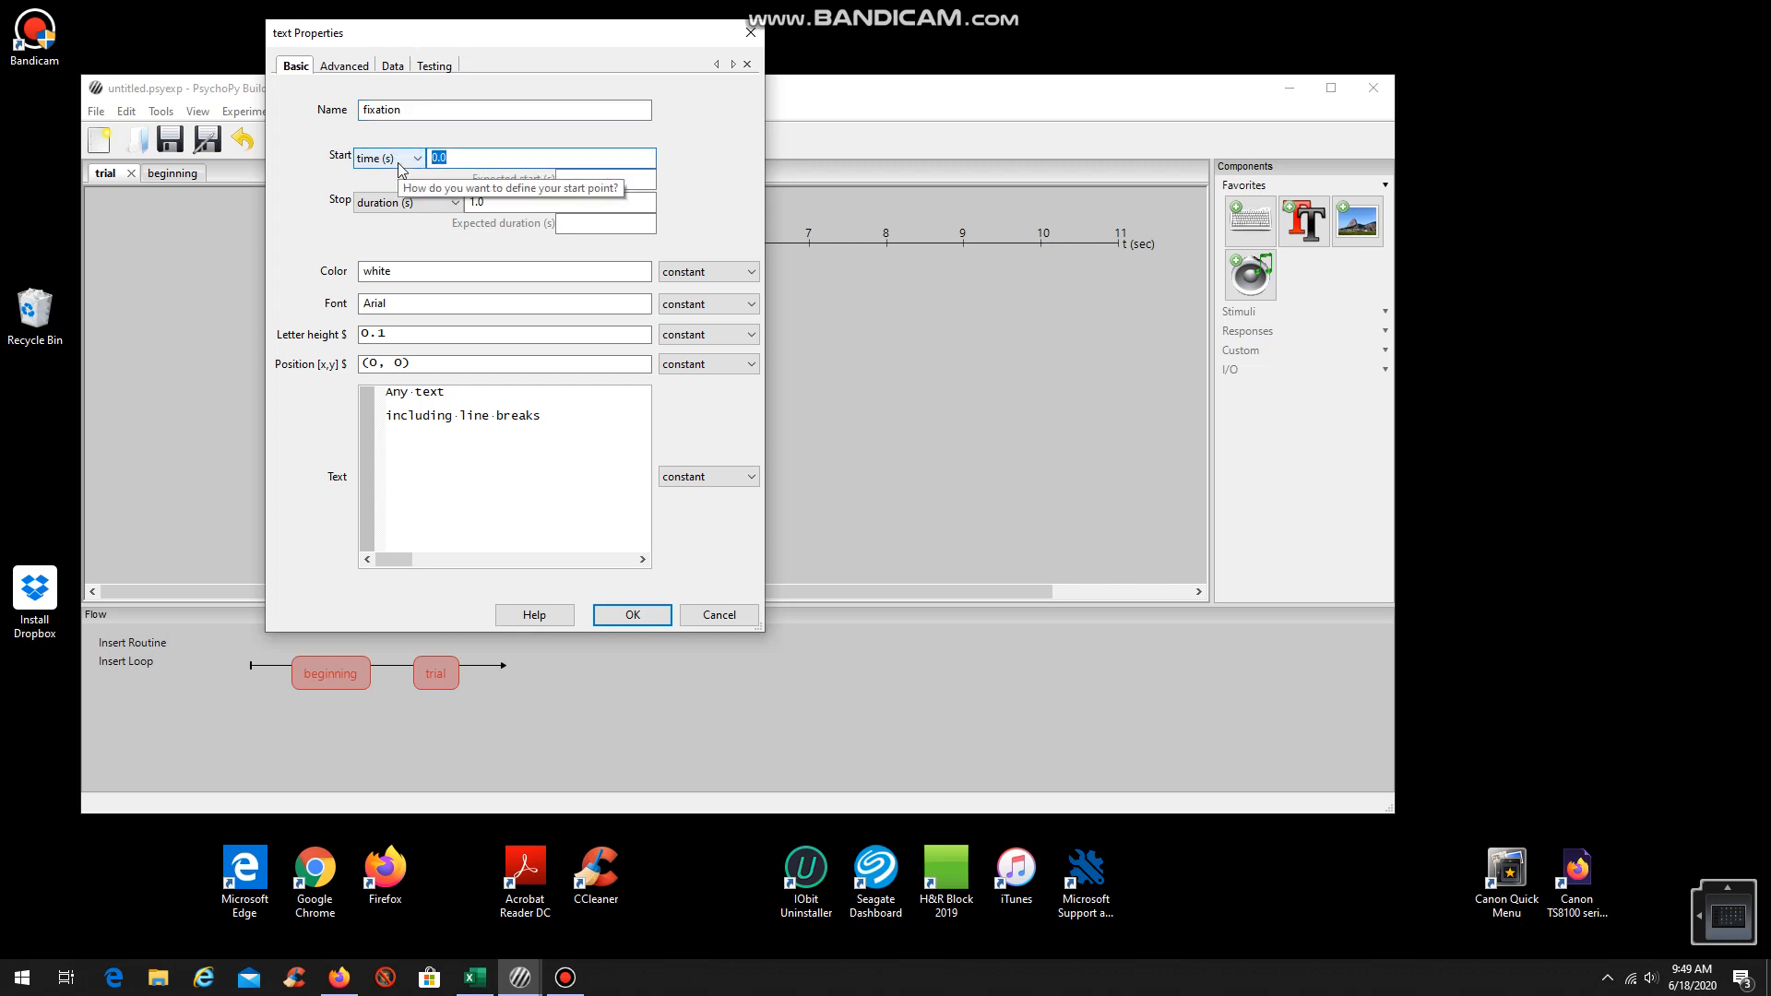
{"action": "type", "text": ".2"}
{"action": "key", "text": "Tab"}
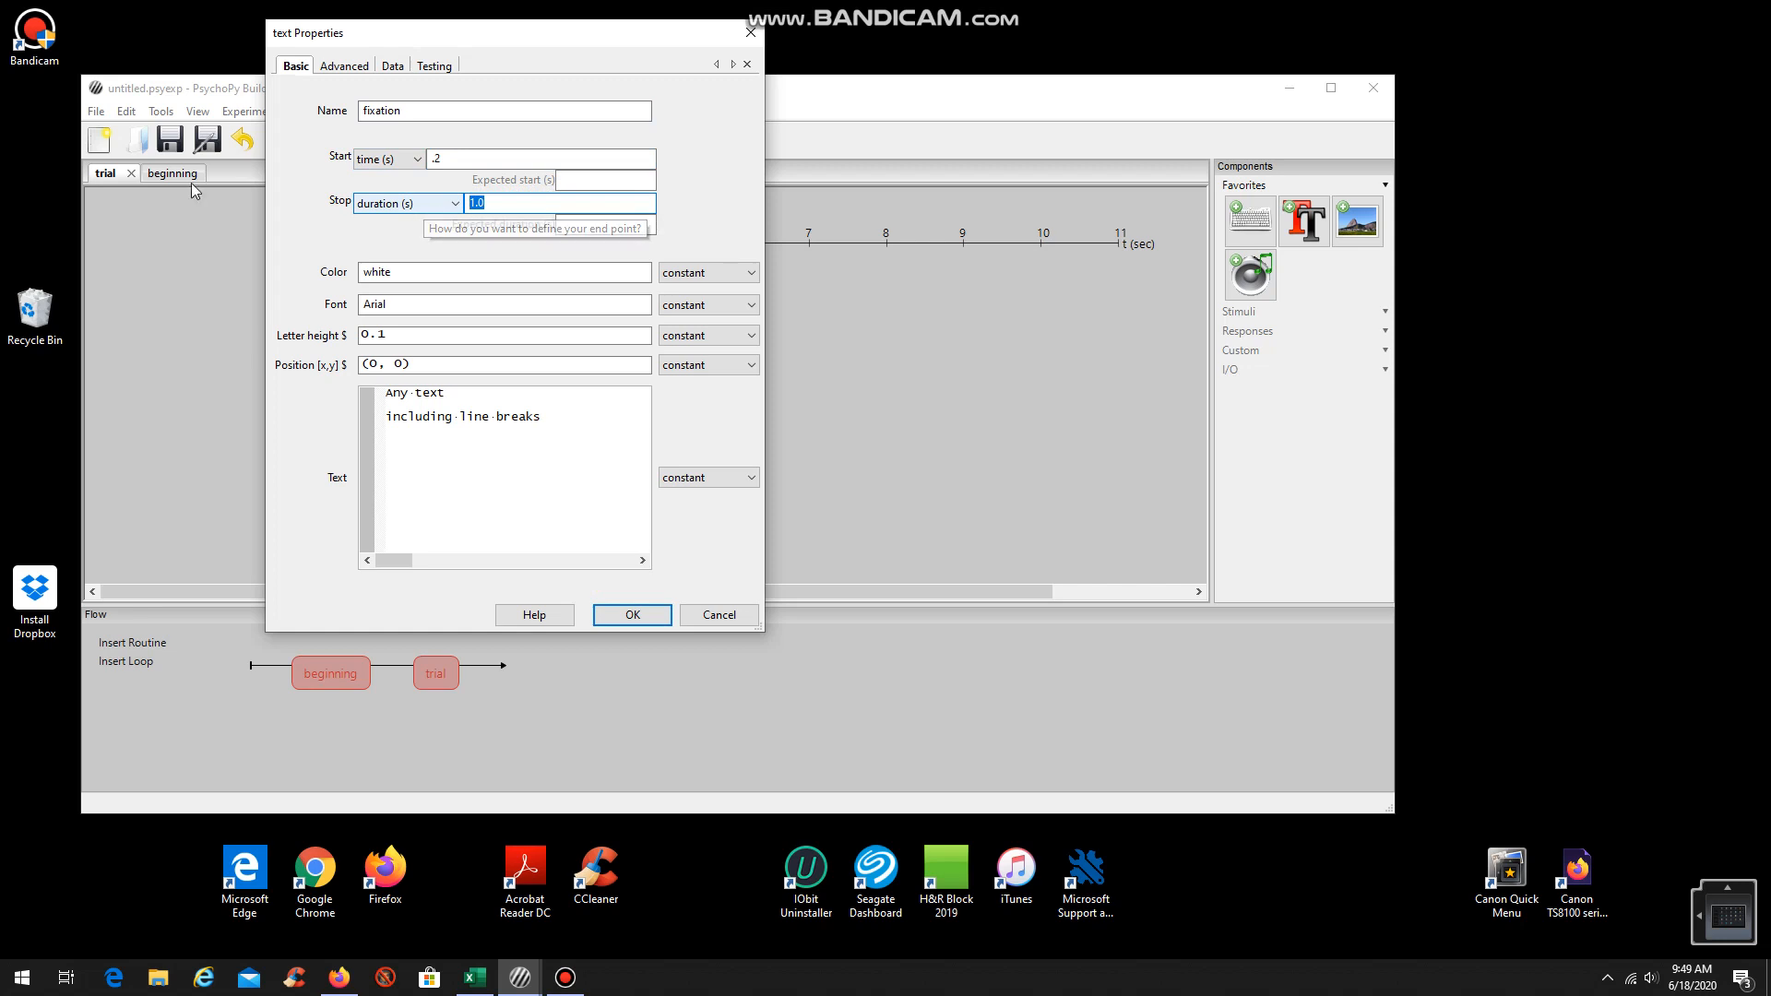
{"action": "type", "text": ".5"}
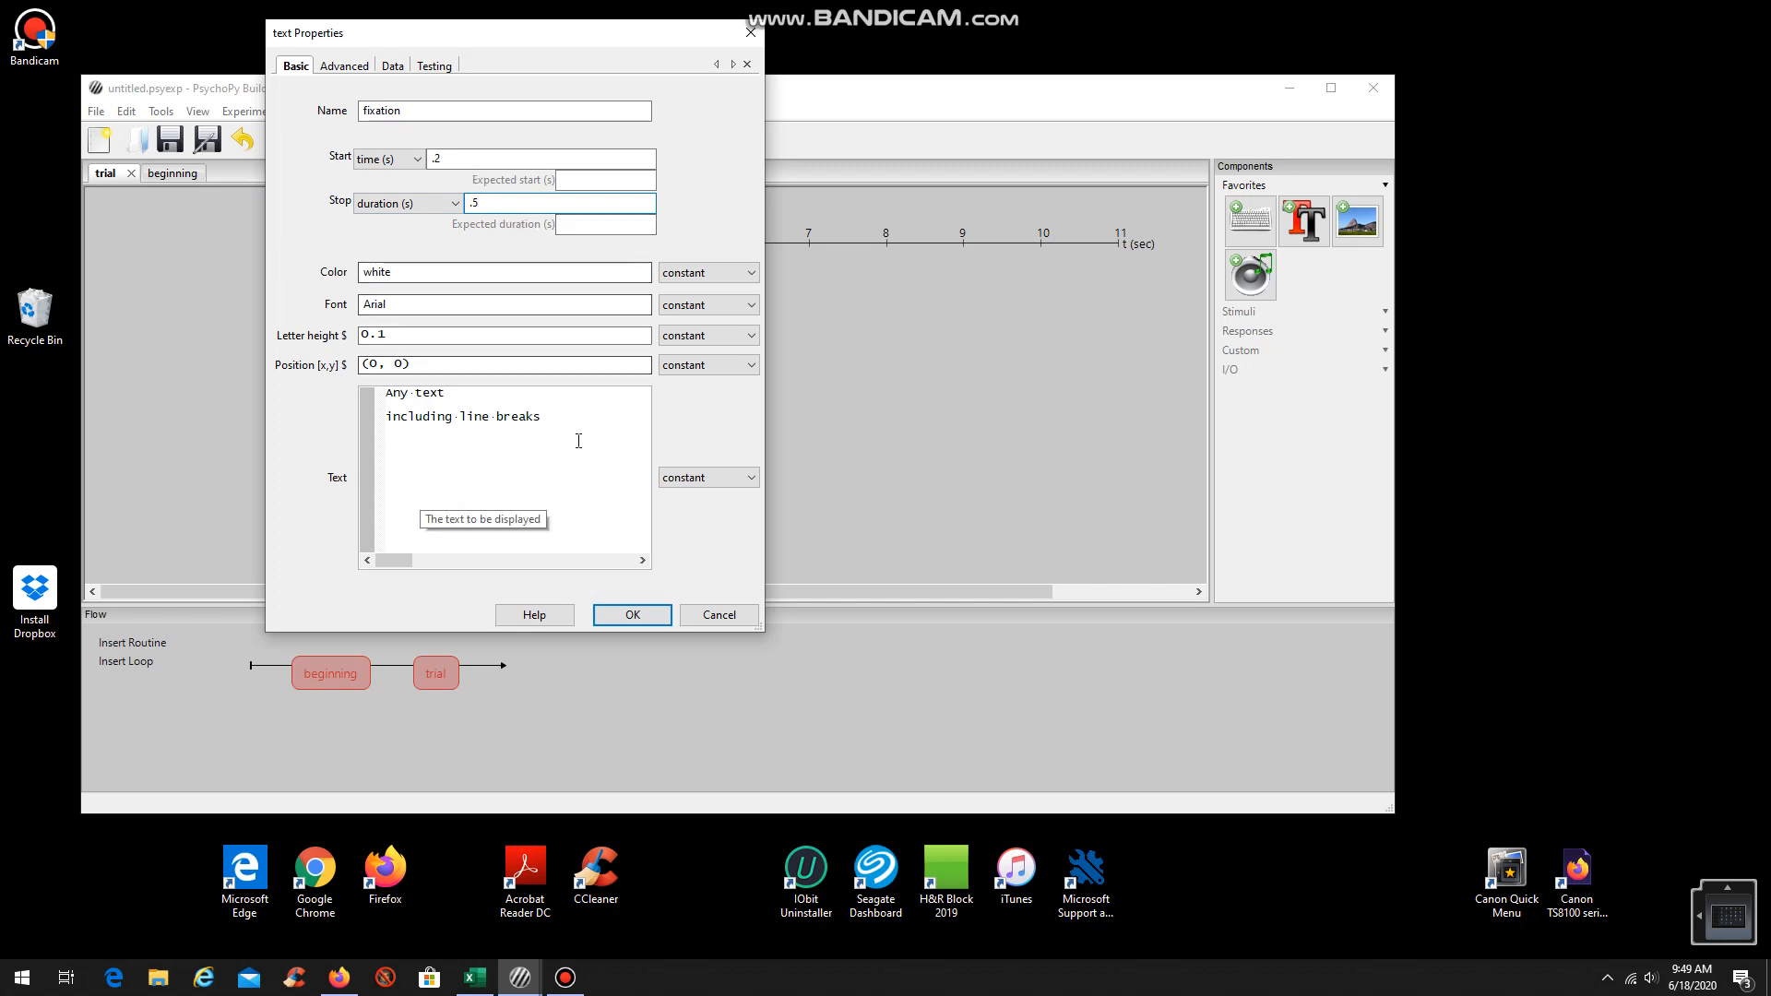
{"action": "left_click_drag", "start_coordinate": [577, 440], "coordinate": [156, 351]}
{"action": "type", "text": "+"}
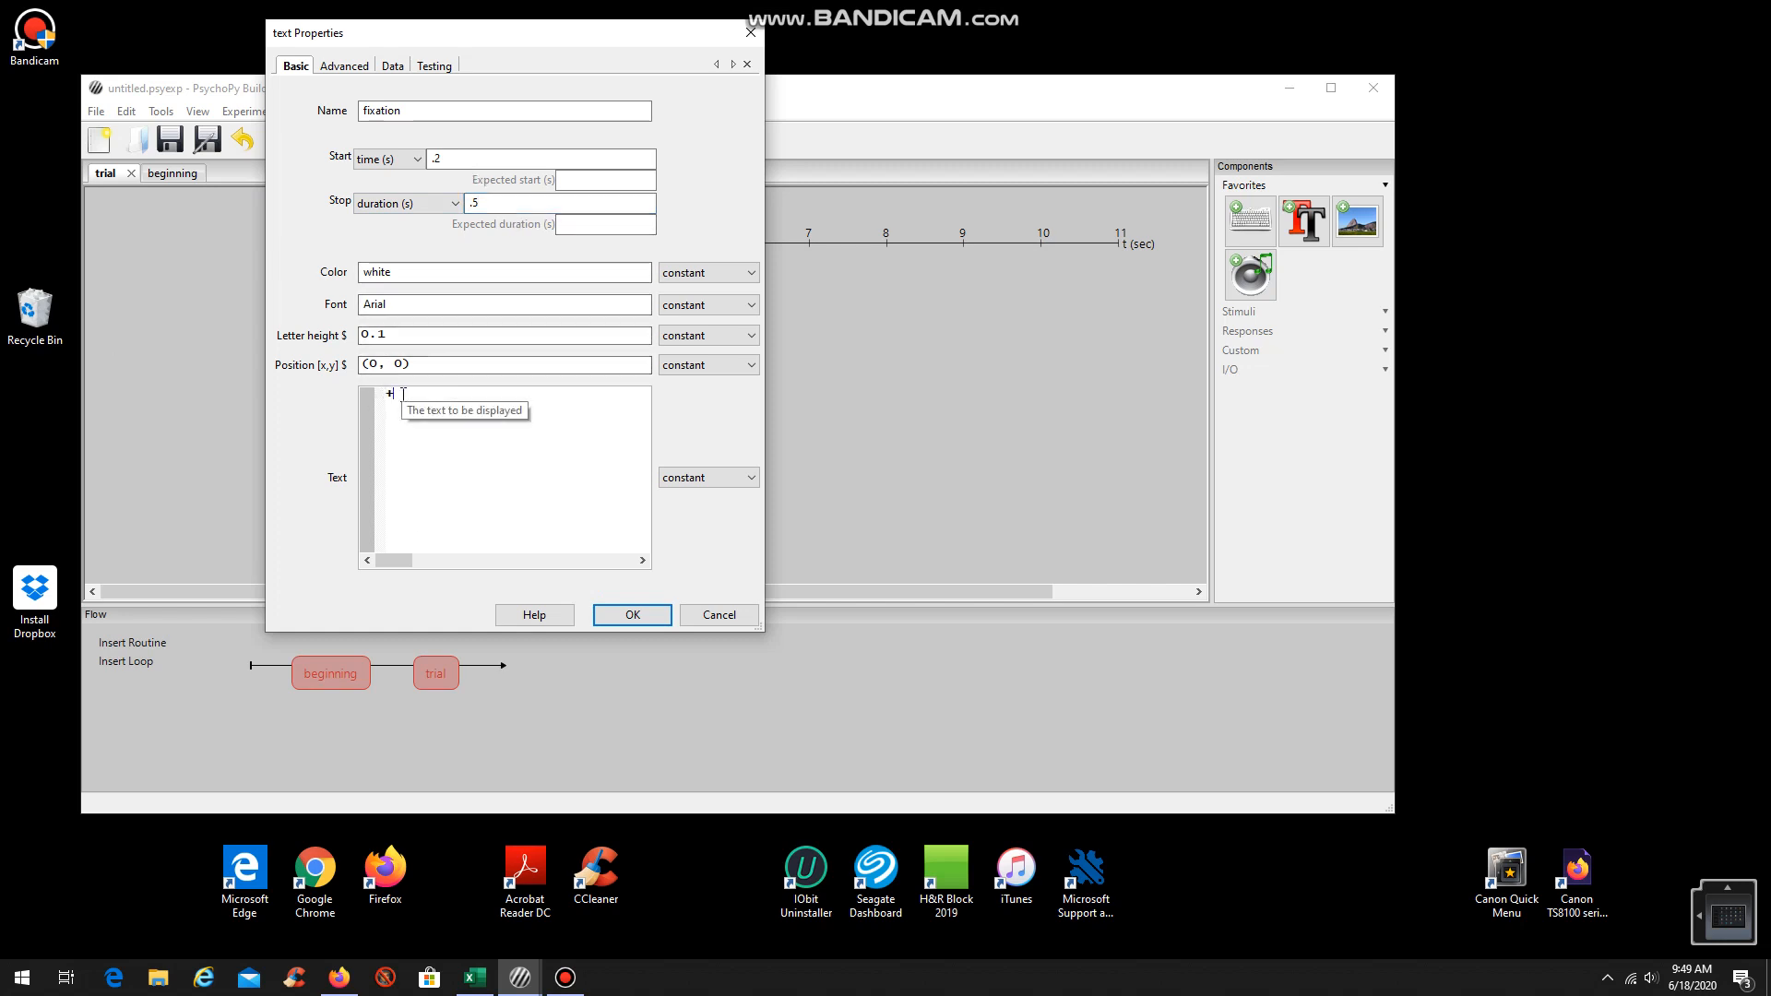
{"action": "left_click", "coordinate": [622, 623]}
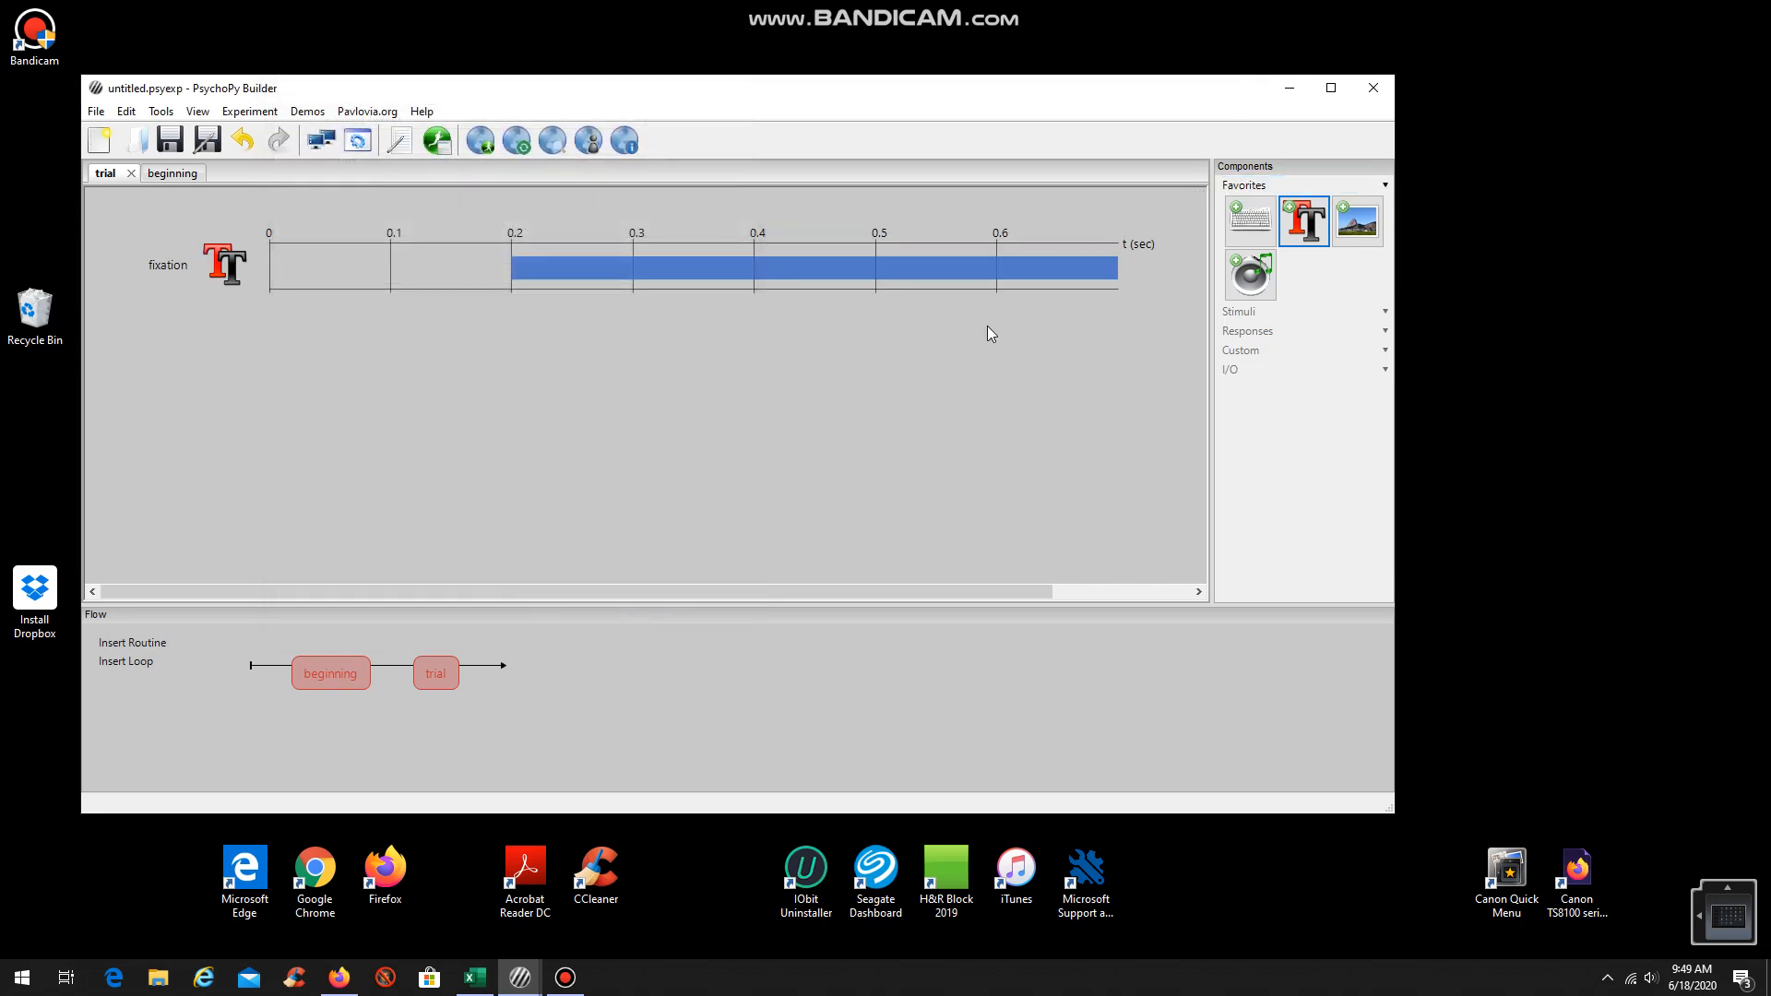
- Add a keyboard component to the trial routine with a duration of 4 s and only 'y','n' as allowed keys
{"action": "left_click", "coordinate": [1251, 222]}
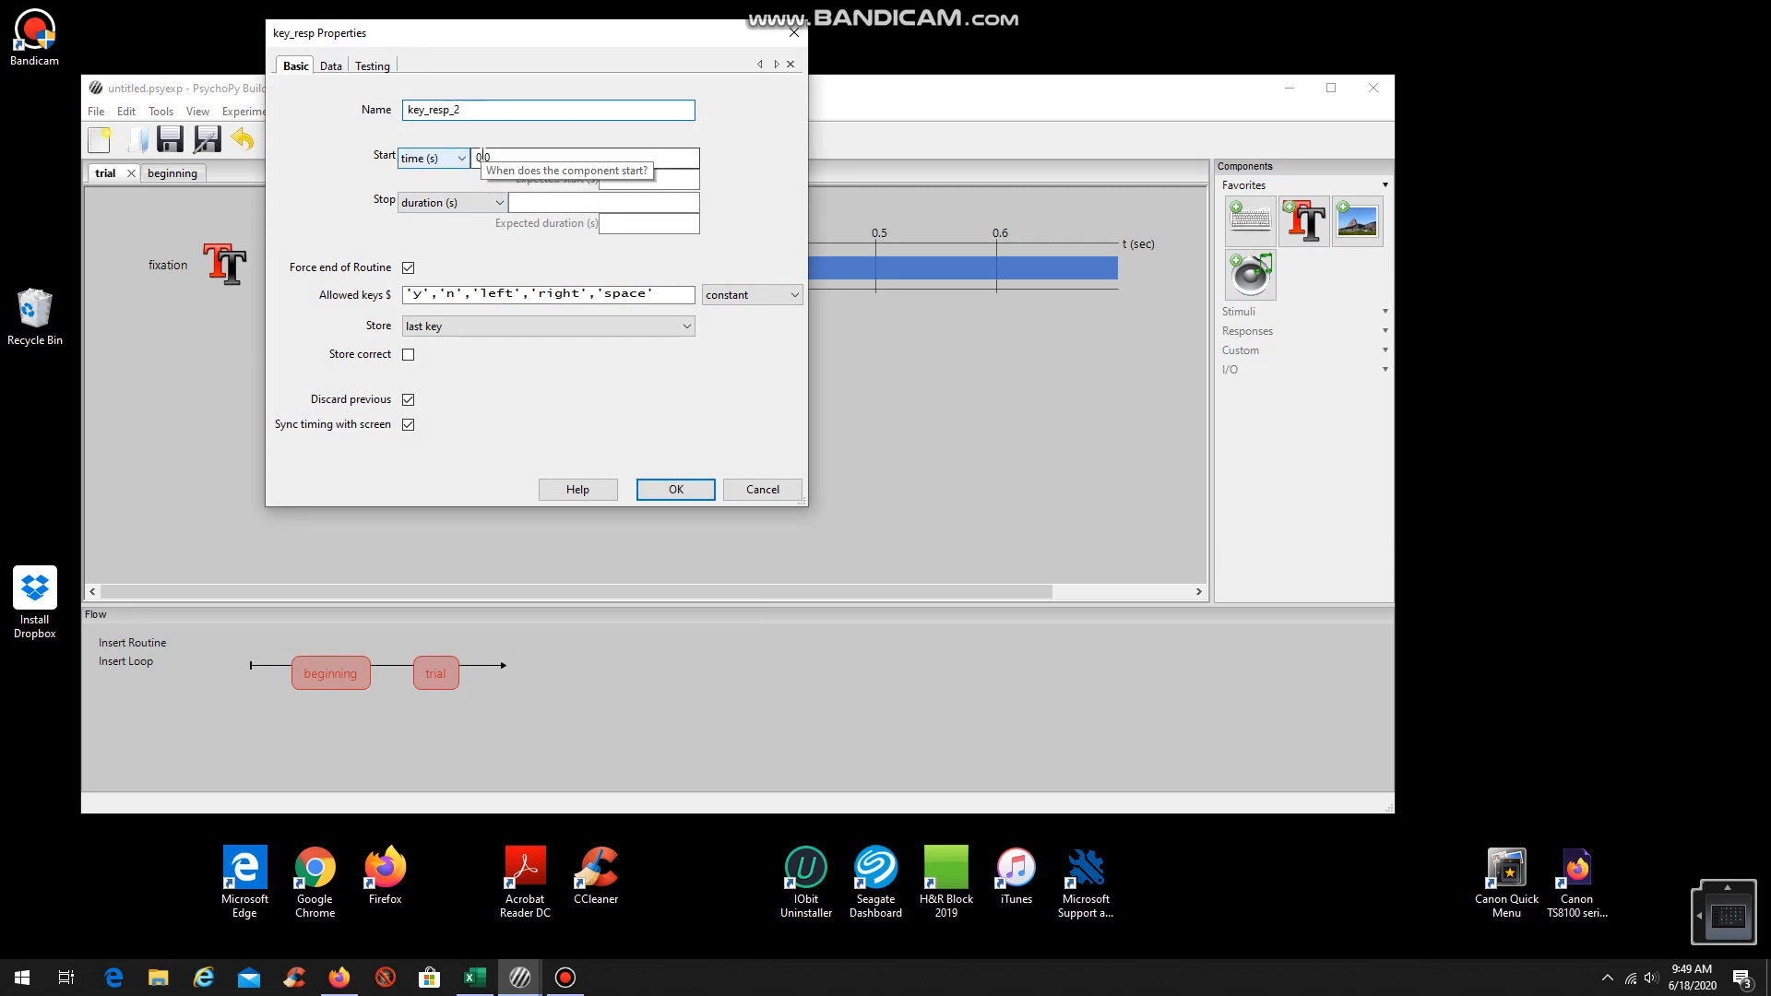
{"action": "left_click", "coordinate": [537, 206]}
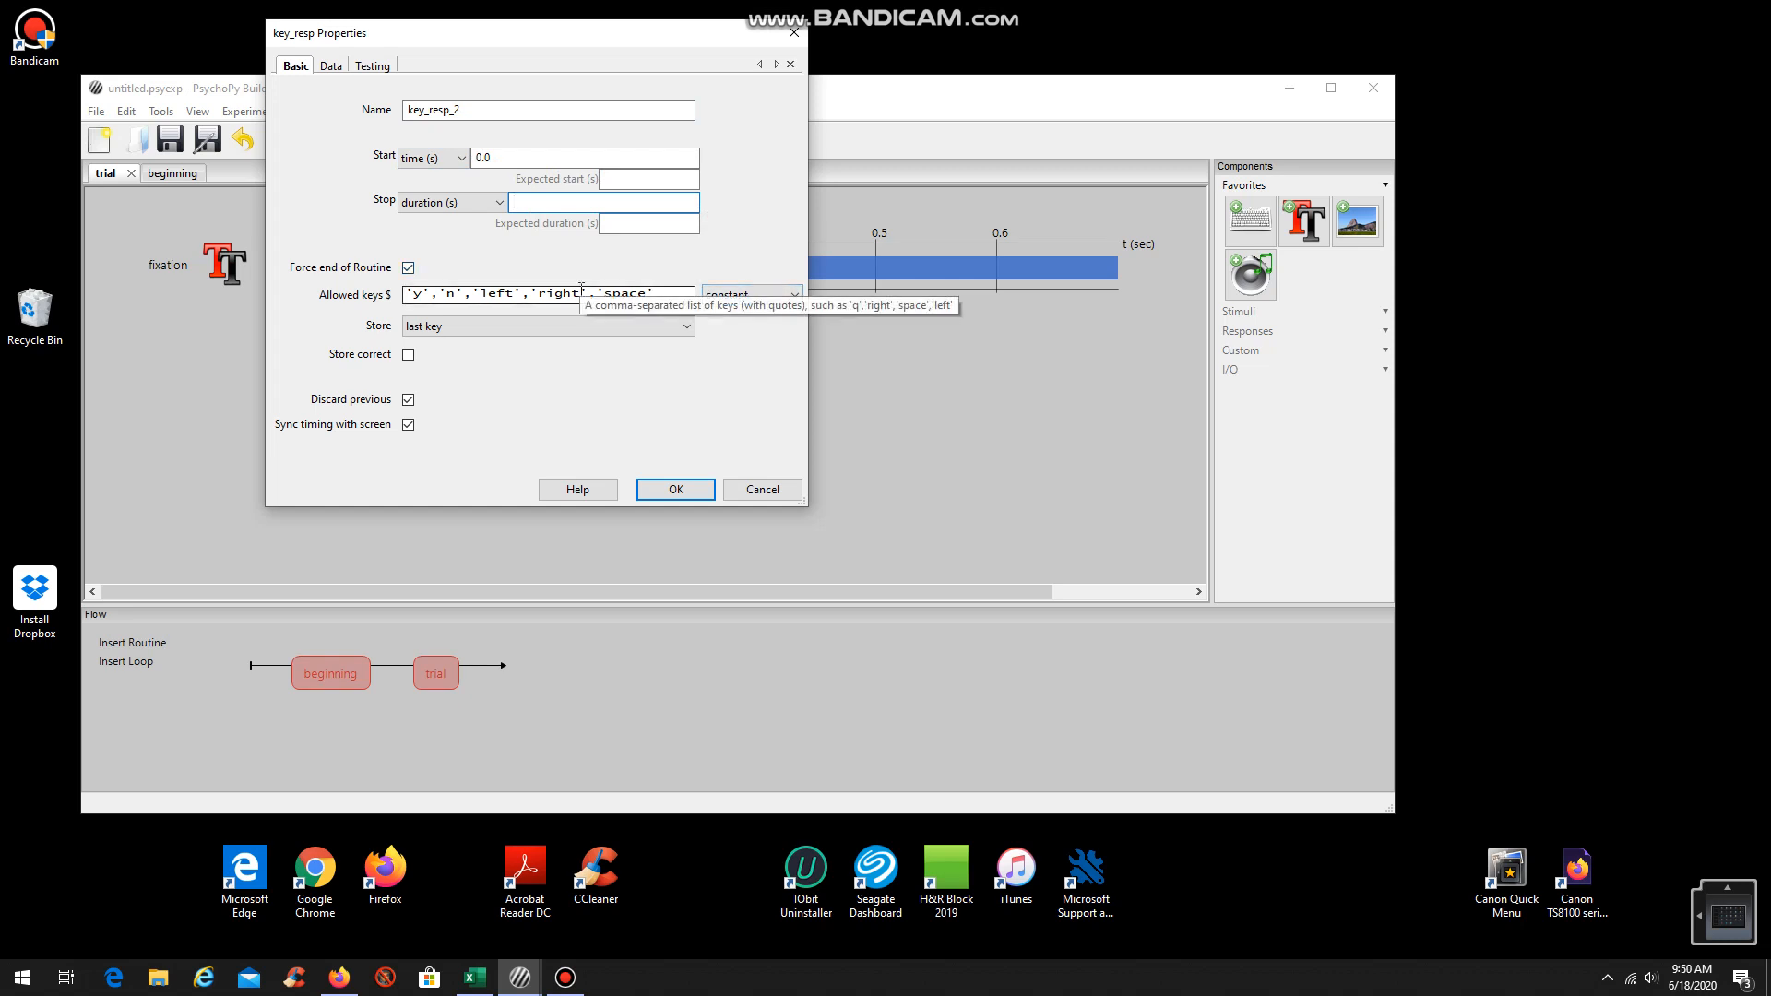
{"action": "type", "text": "4"}
{"action": "left_click_drag", "start_coordinate": [665, 302], "coordinate": [470, 297]}
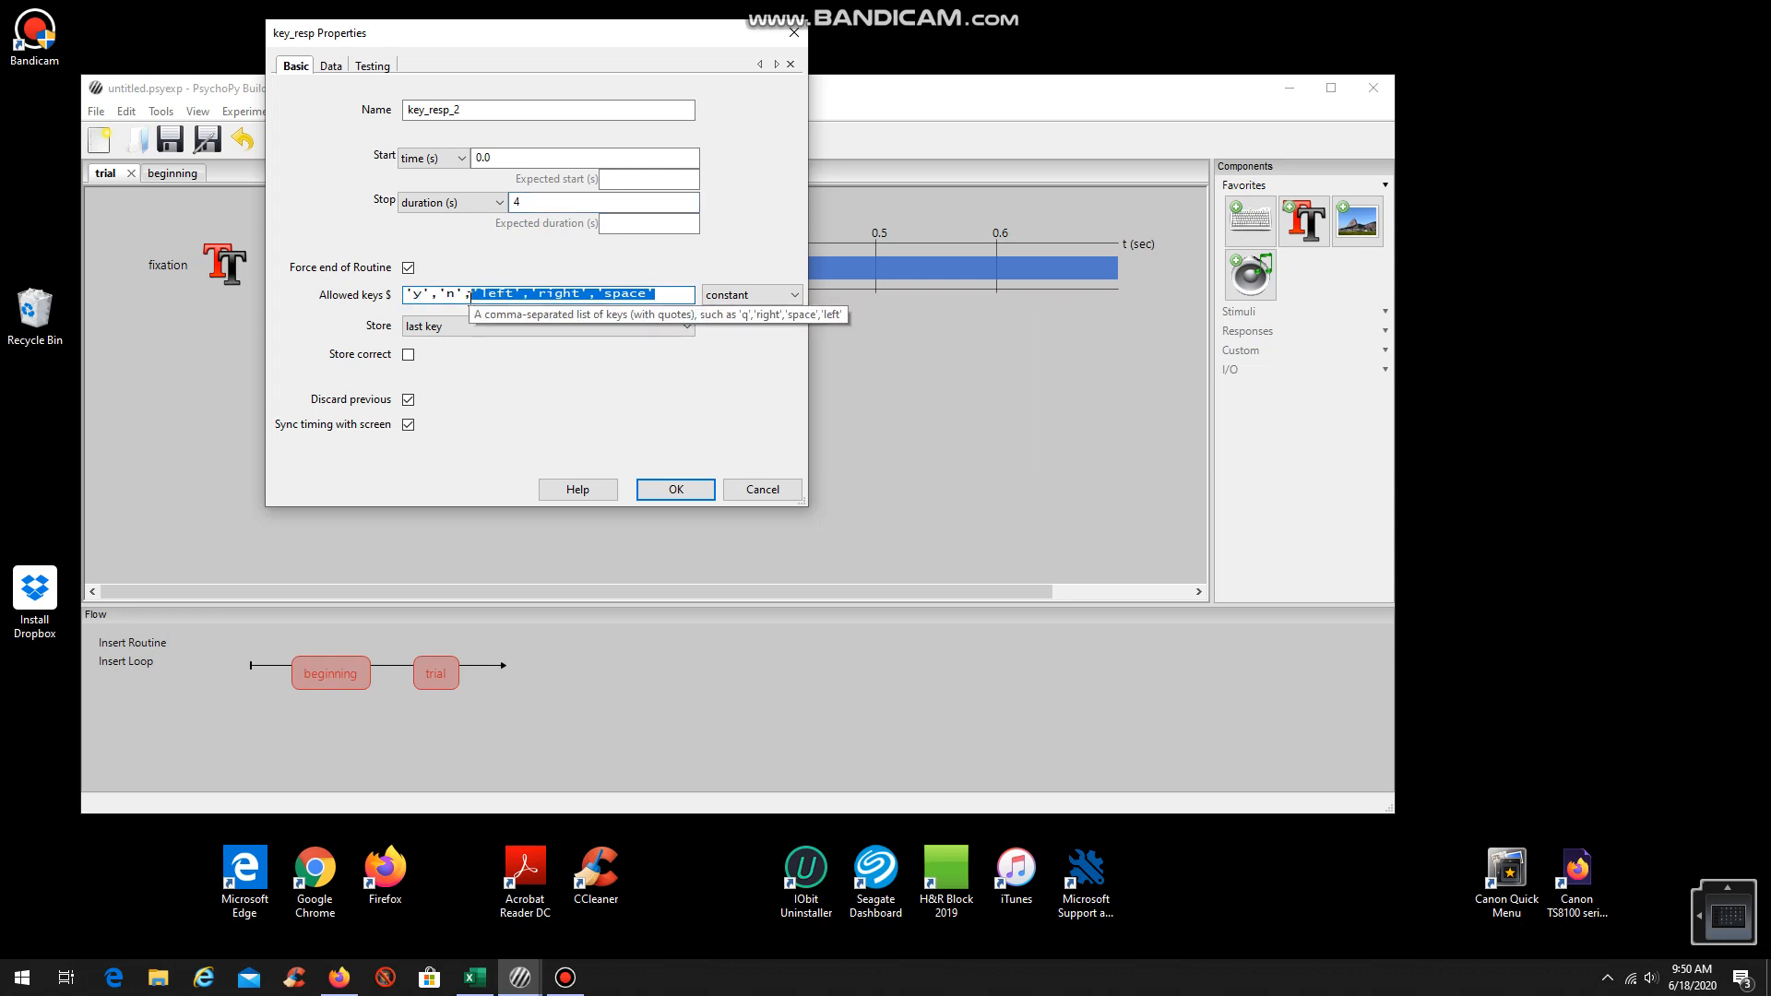
{"action": "left_click_drag", "start_coordinate": [469, 297], "coordinate": [471, 292]}
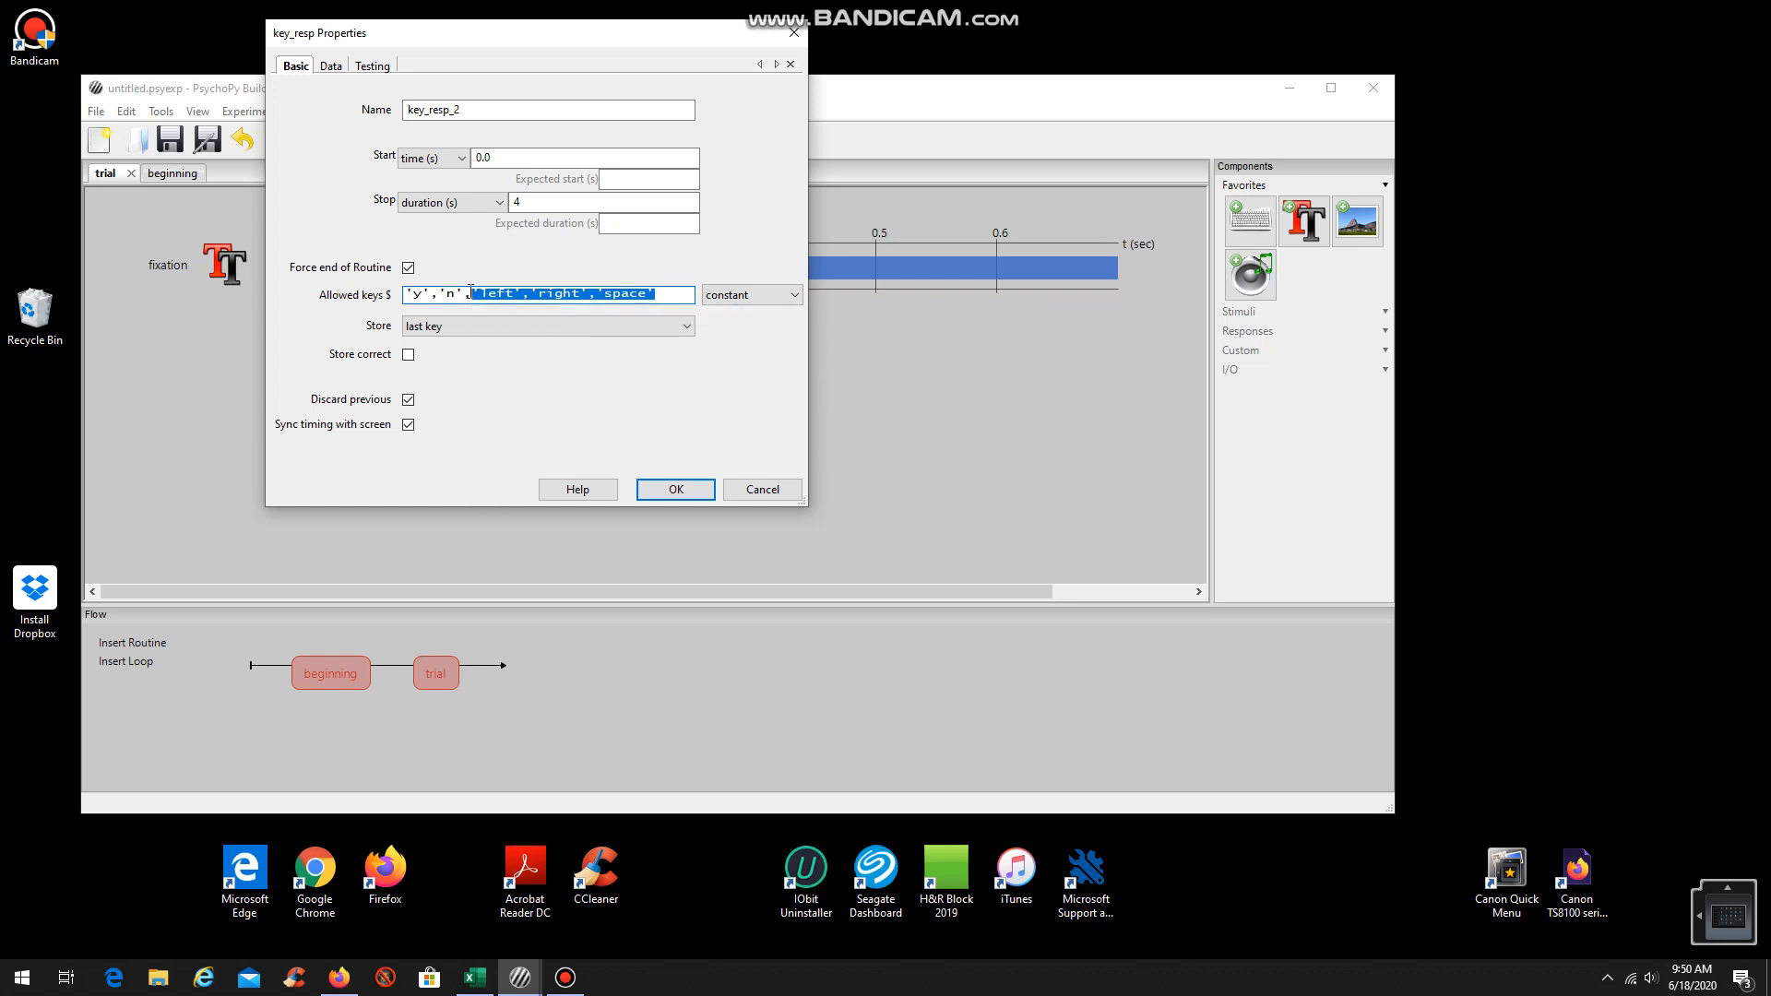
{"action": "key", "text": "BackSpace"}
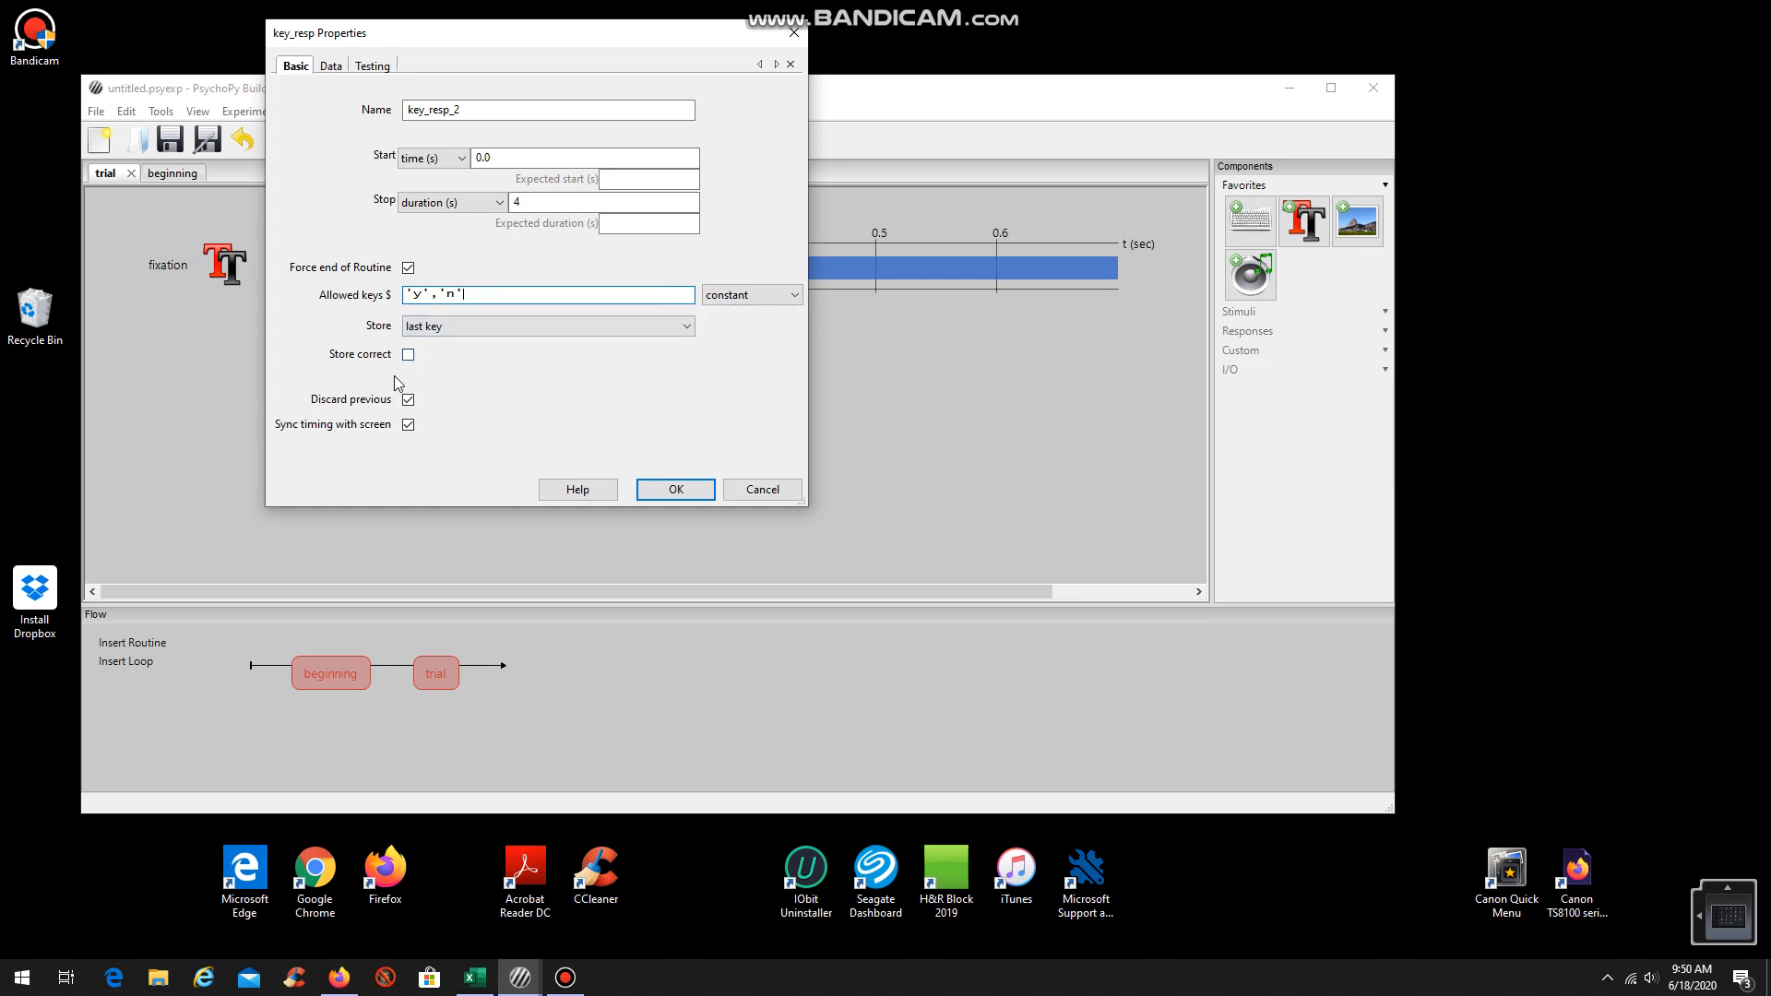
- Enable storing correct responses for the trial's keyboard component, with $corrAns as the correct answer, and accept it
{"action": "left_click", "coordinate": [409, 356]}
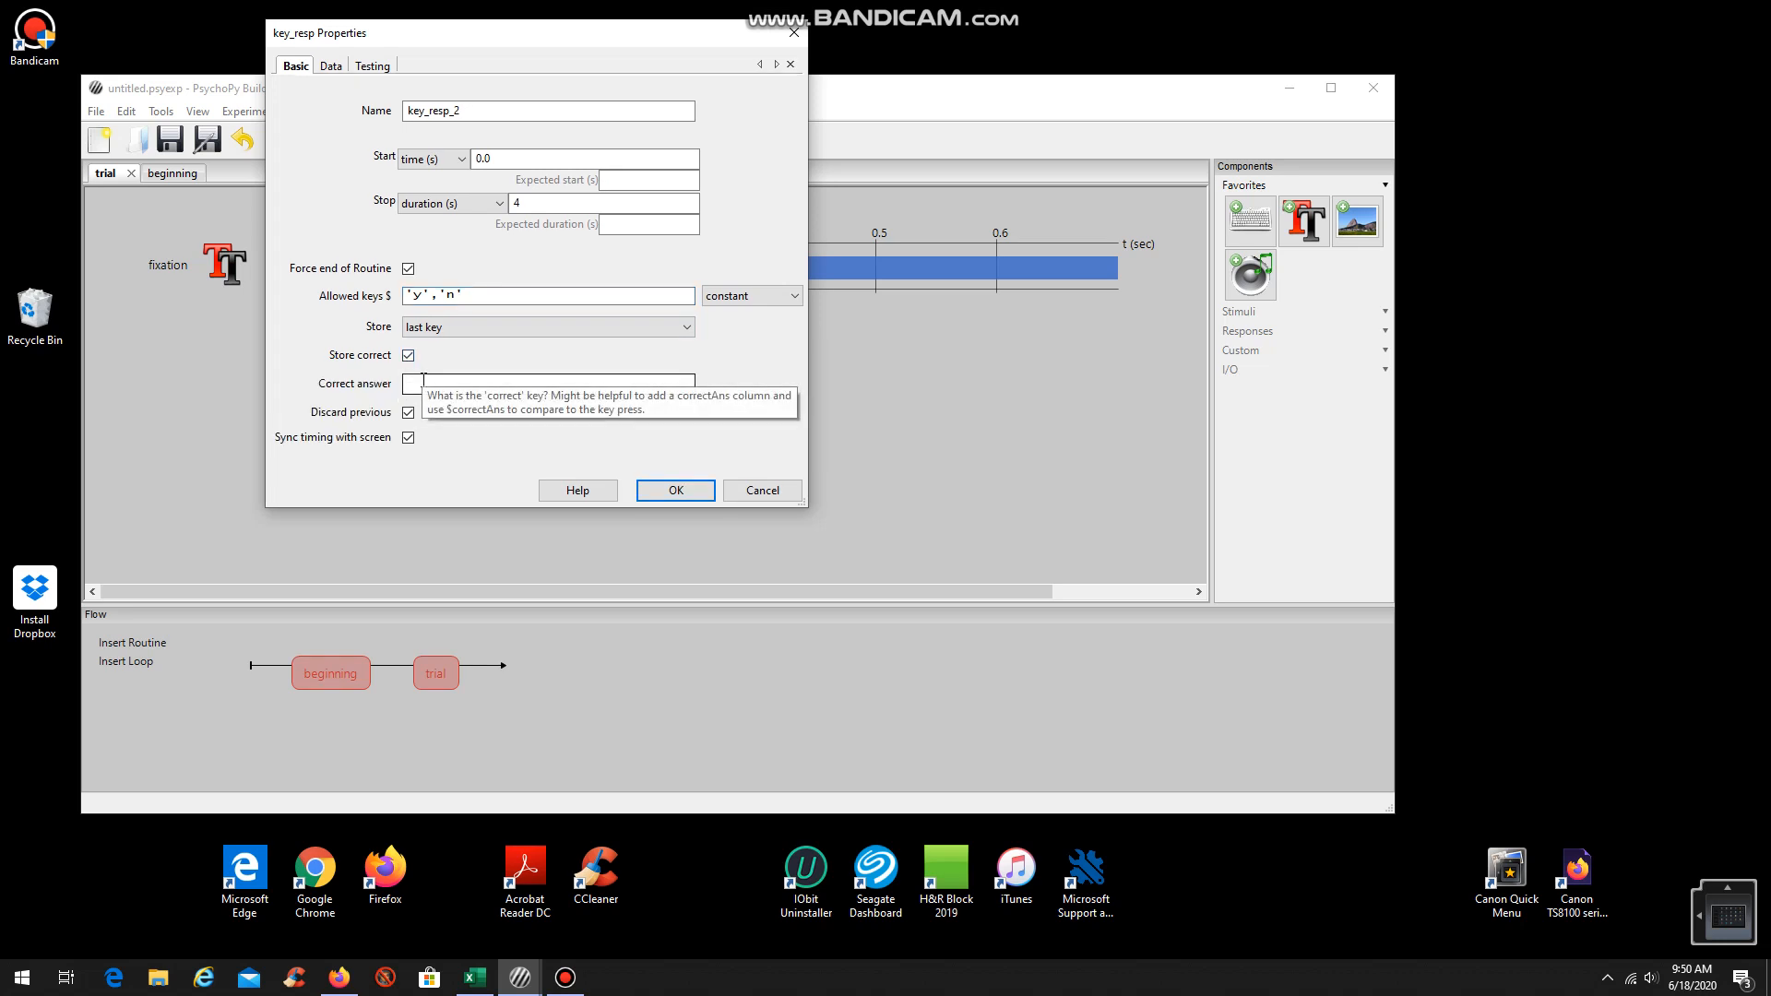
{"action": "left_click", "coordinate": [424, 381]}
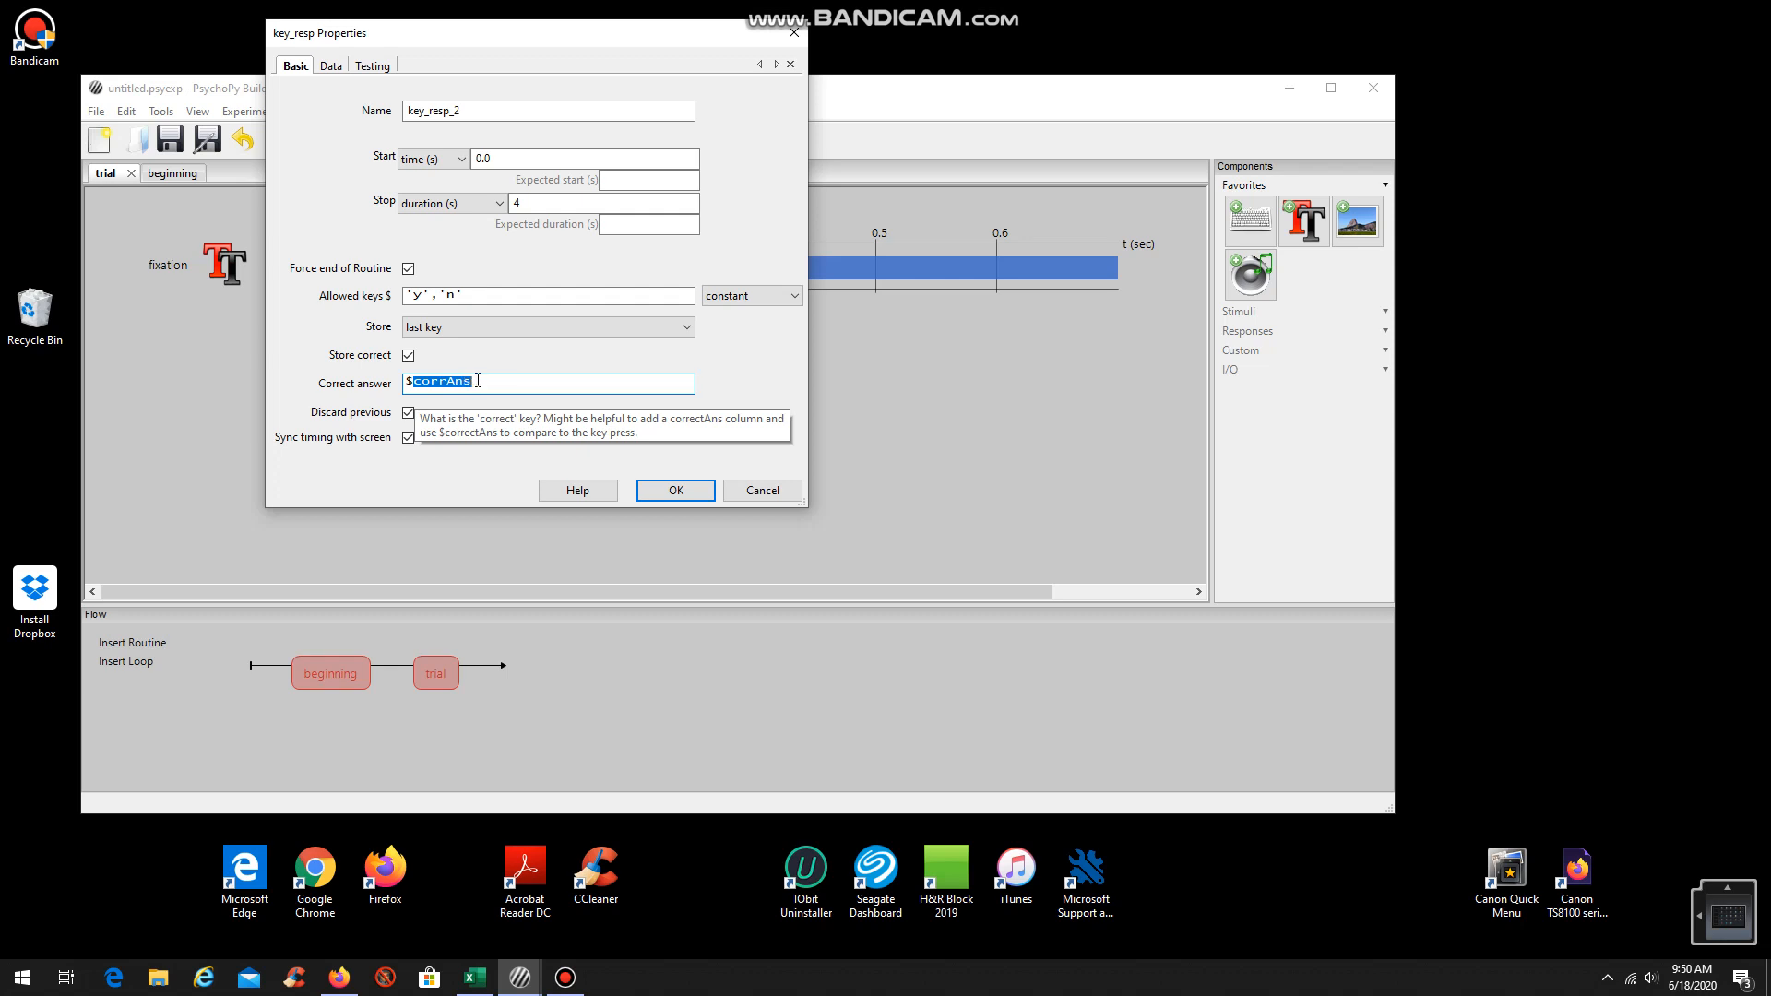
{"action": "left_click", "coordinate": [523, 392]}
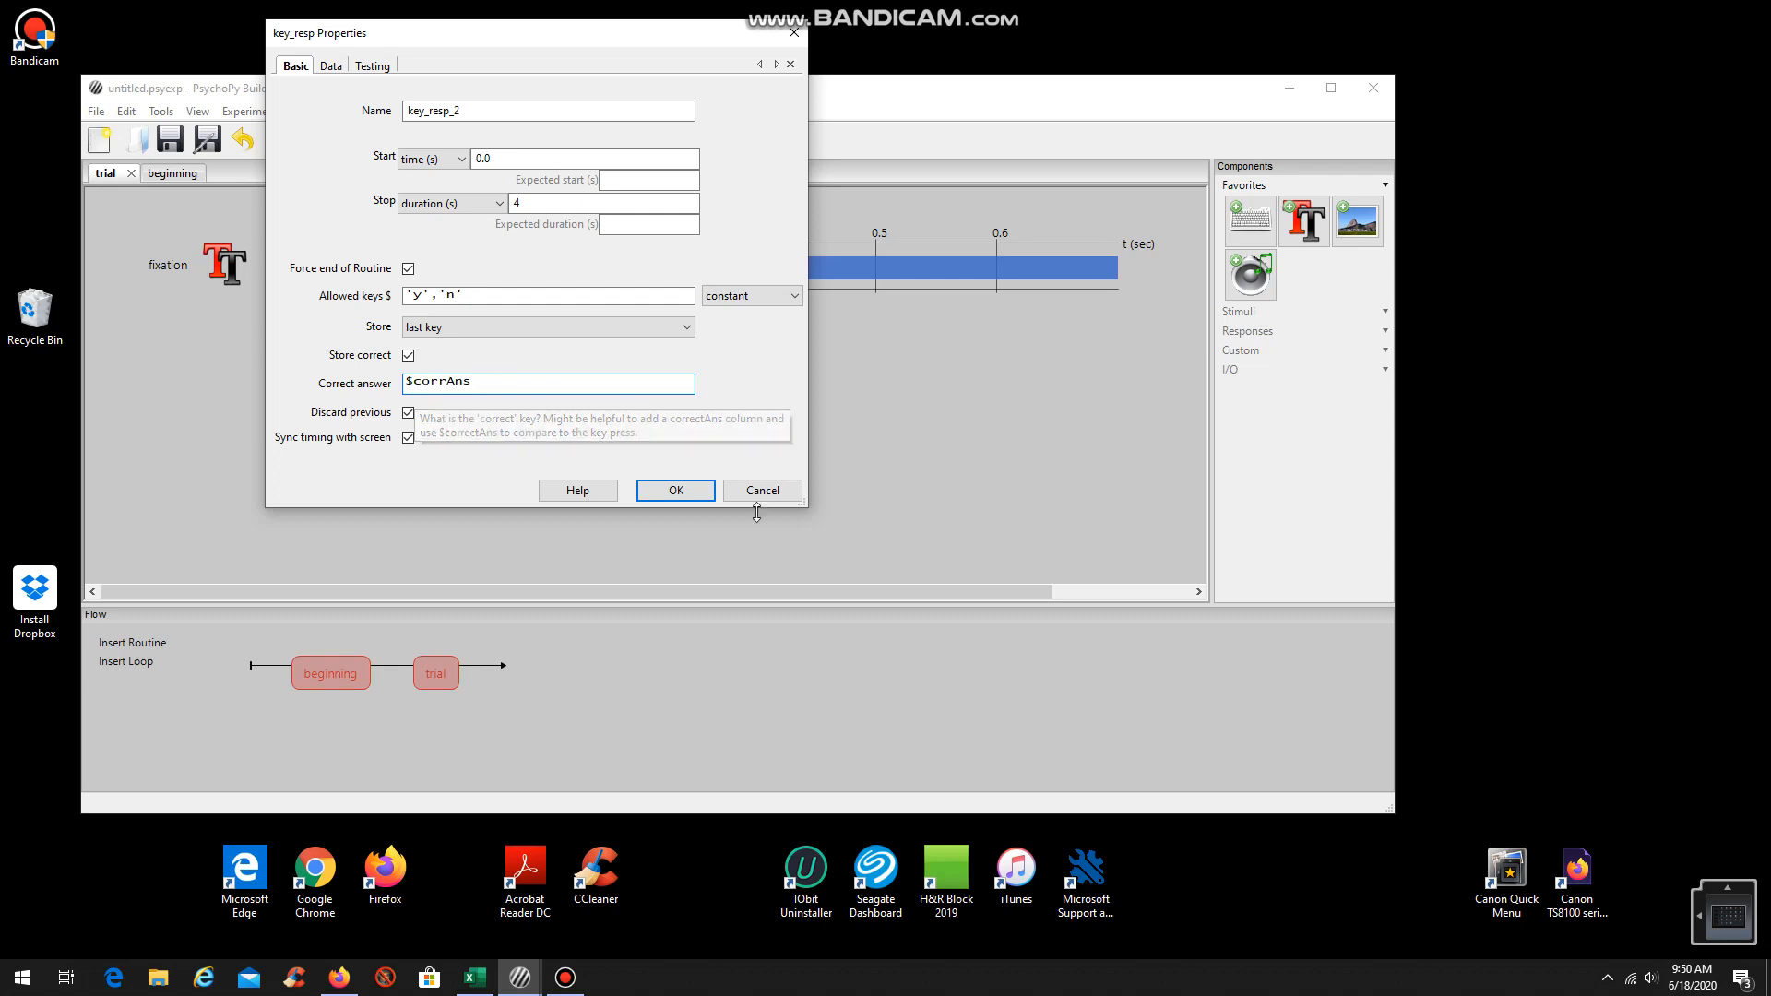
{"action": "left_click", "coordinate": [670, 494]}
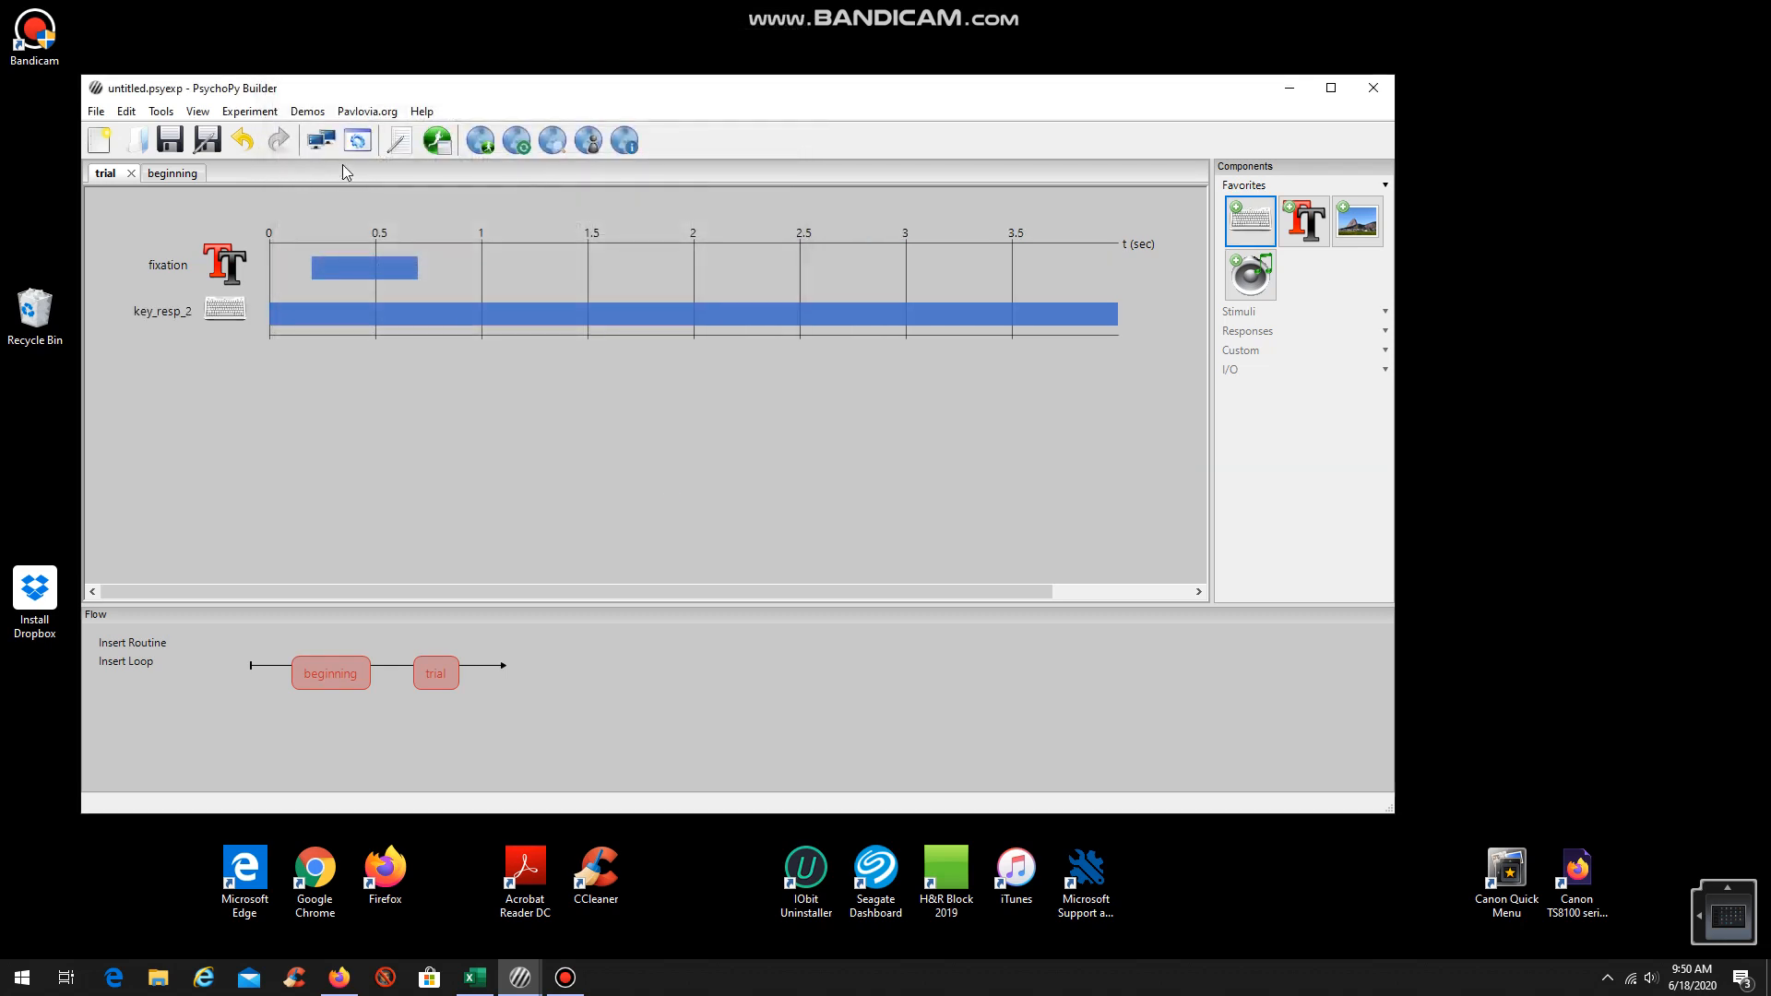
- Add an image component to the trial routine with $images as its image and $orientation as its orientation
{"action": "left_click", "coordinate": [1353, 227]}
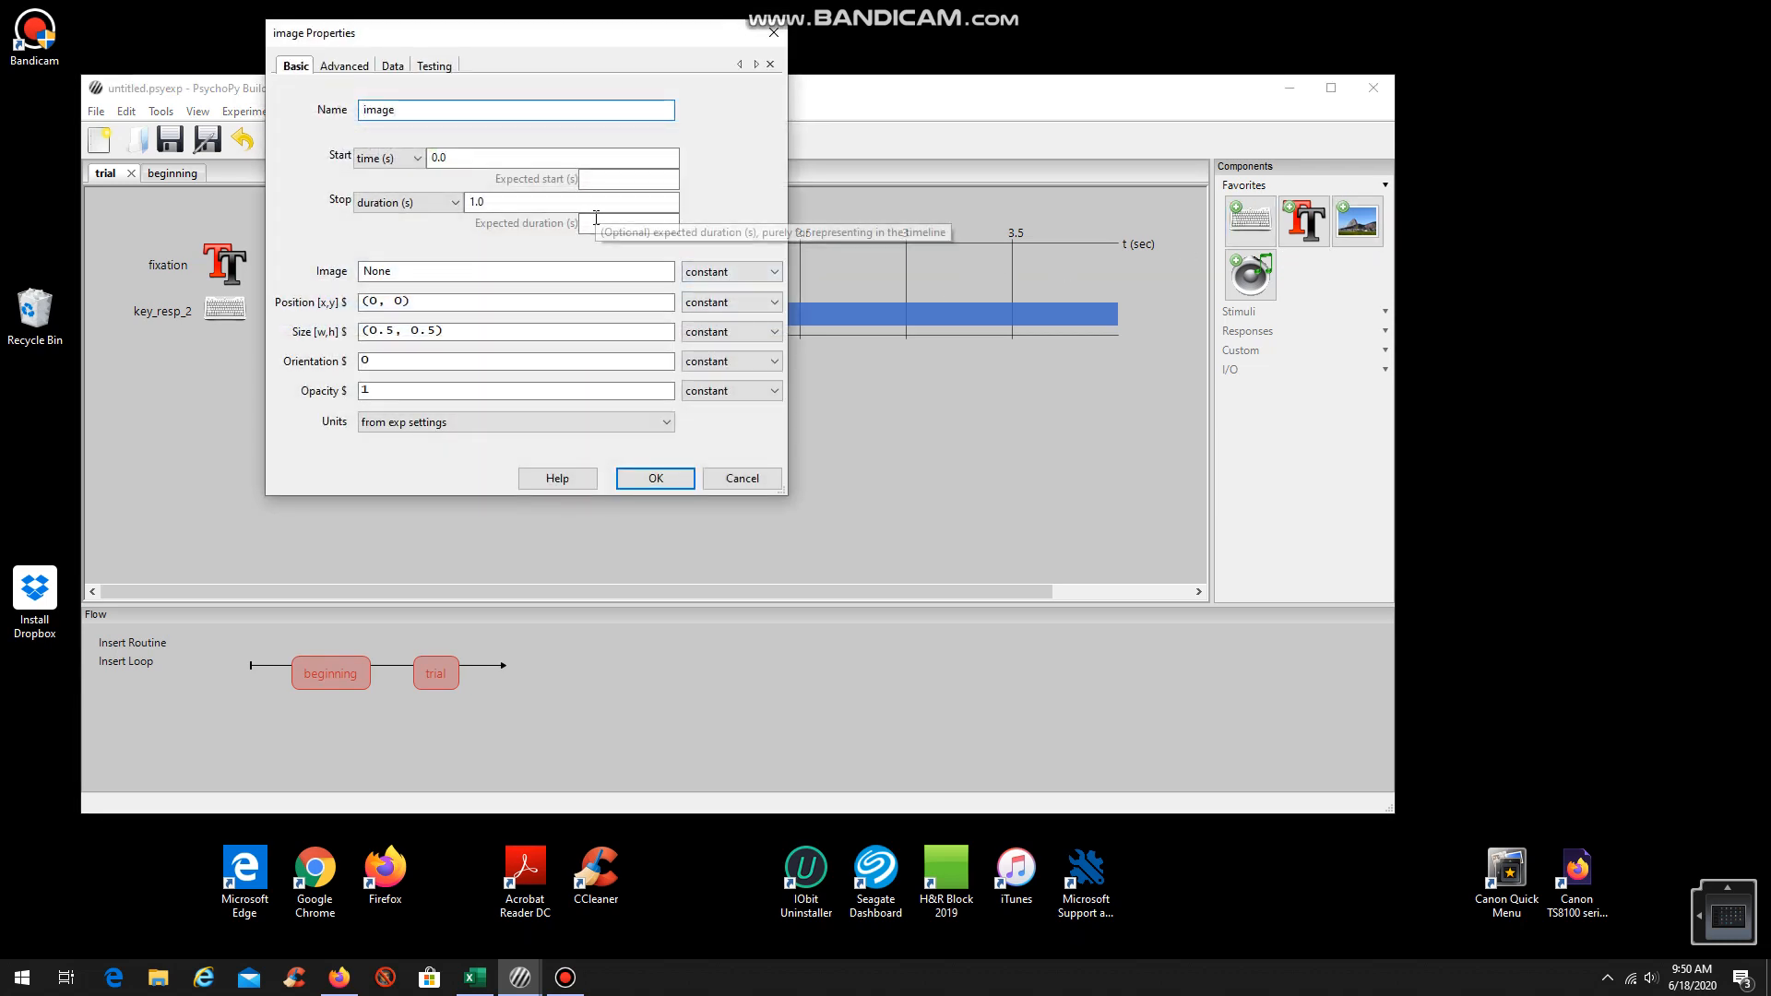
{"action": "double_click", "coordinate": [423, 271]}
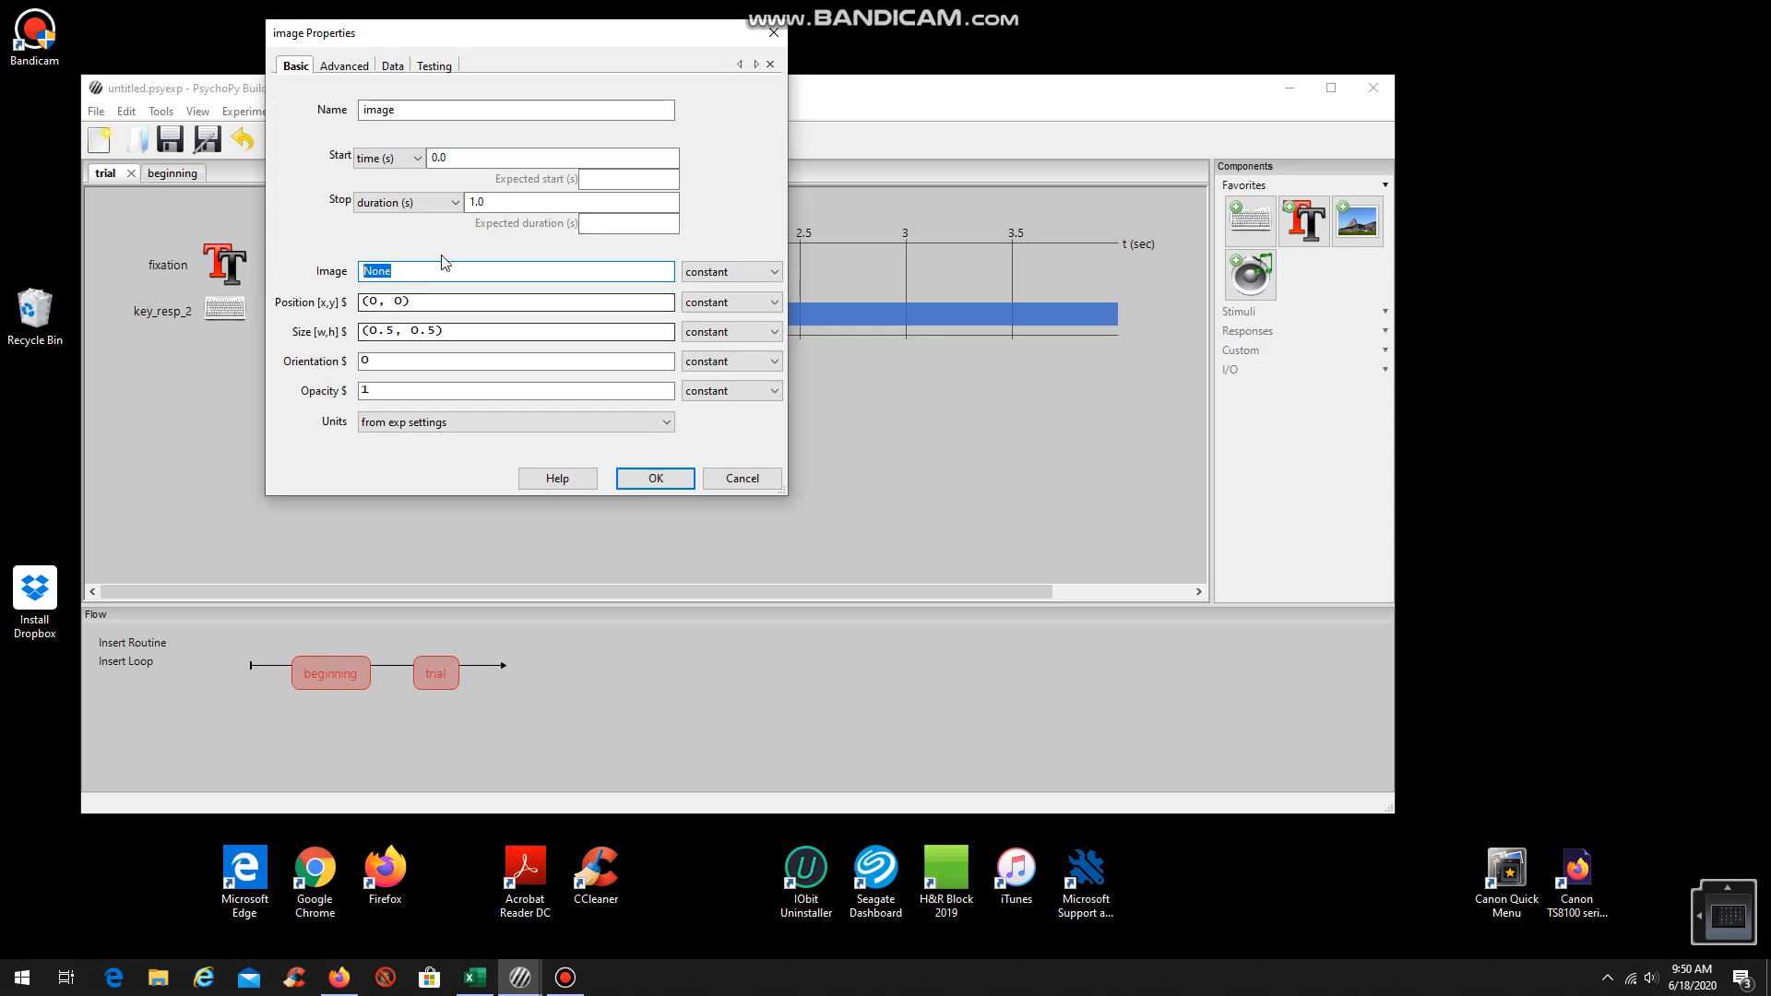
{"action": "type", "text": "$"}
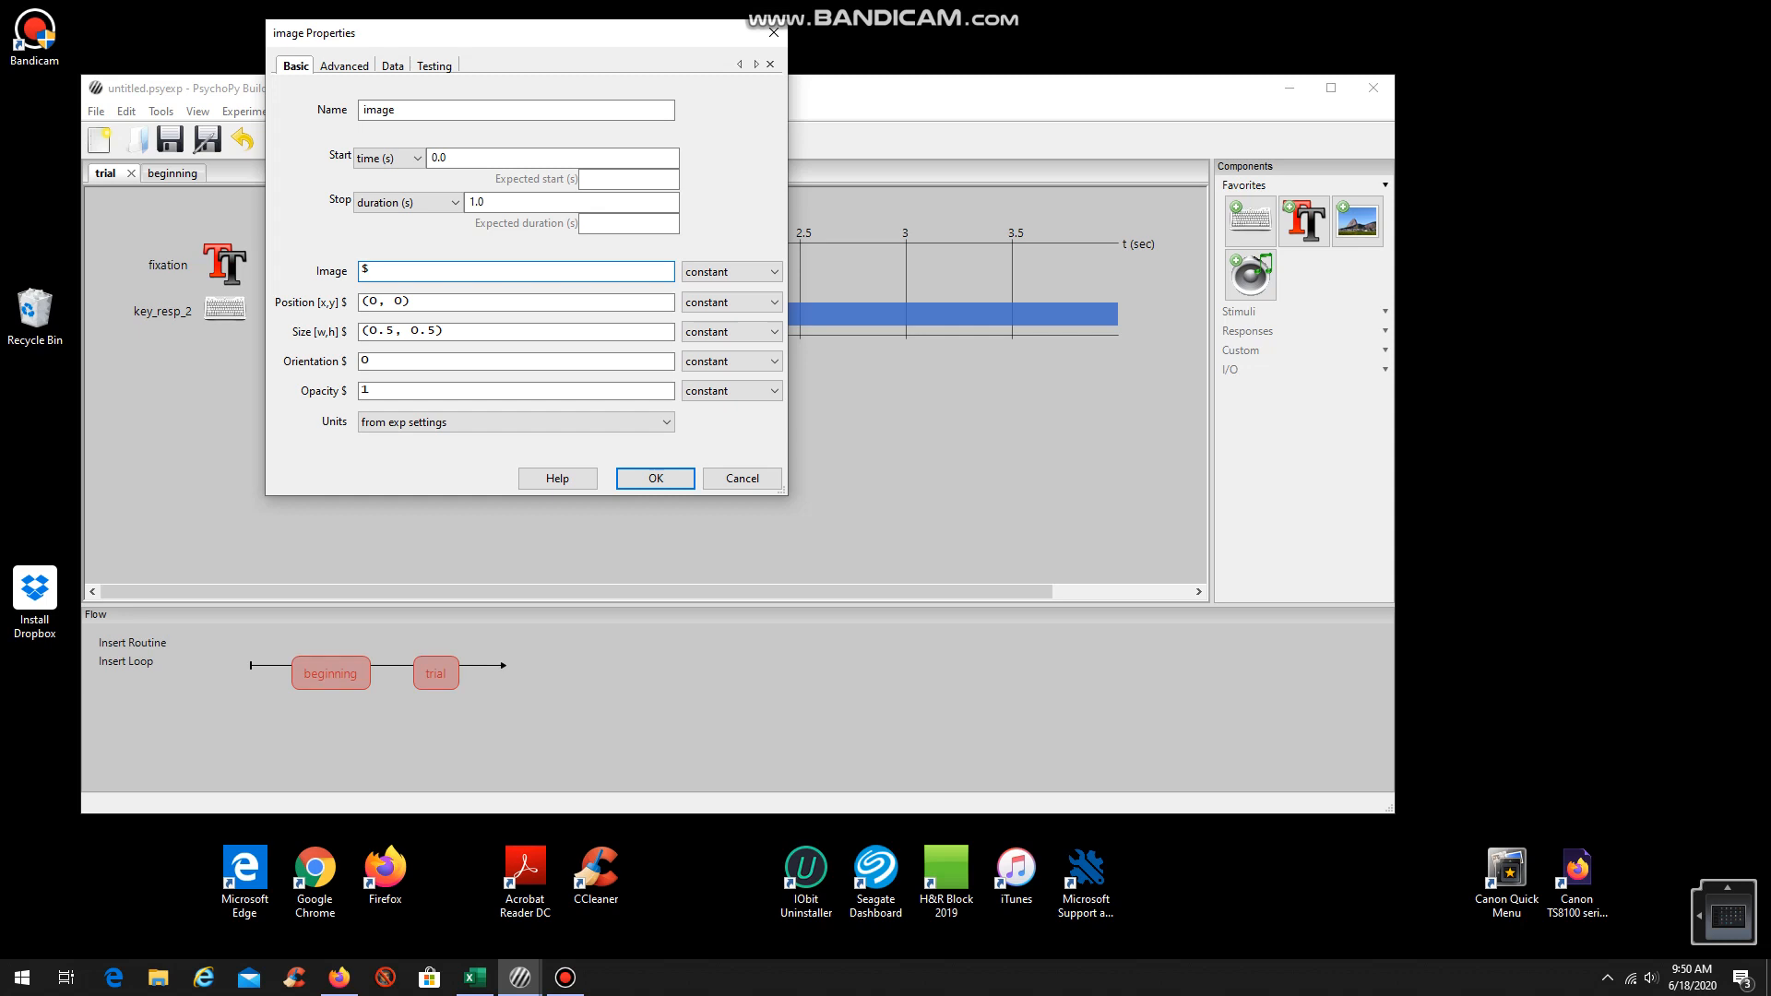
{"action": "type", "text": "images"}
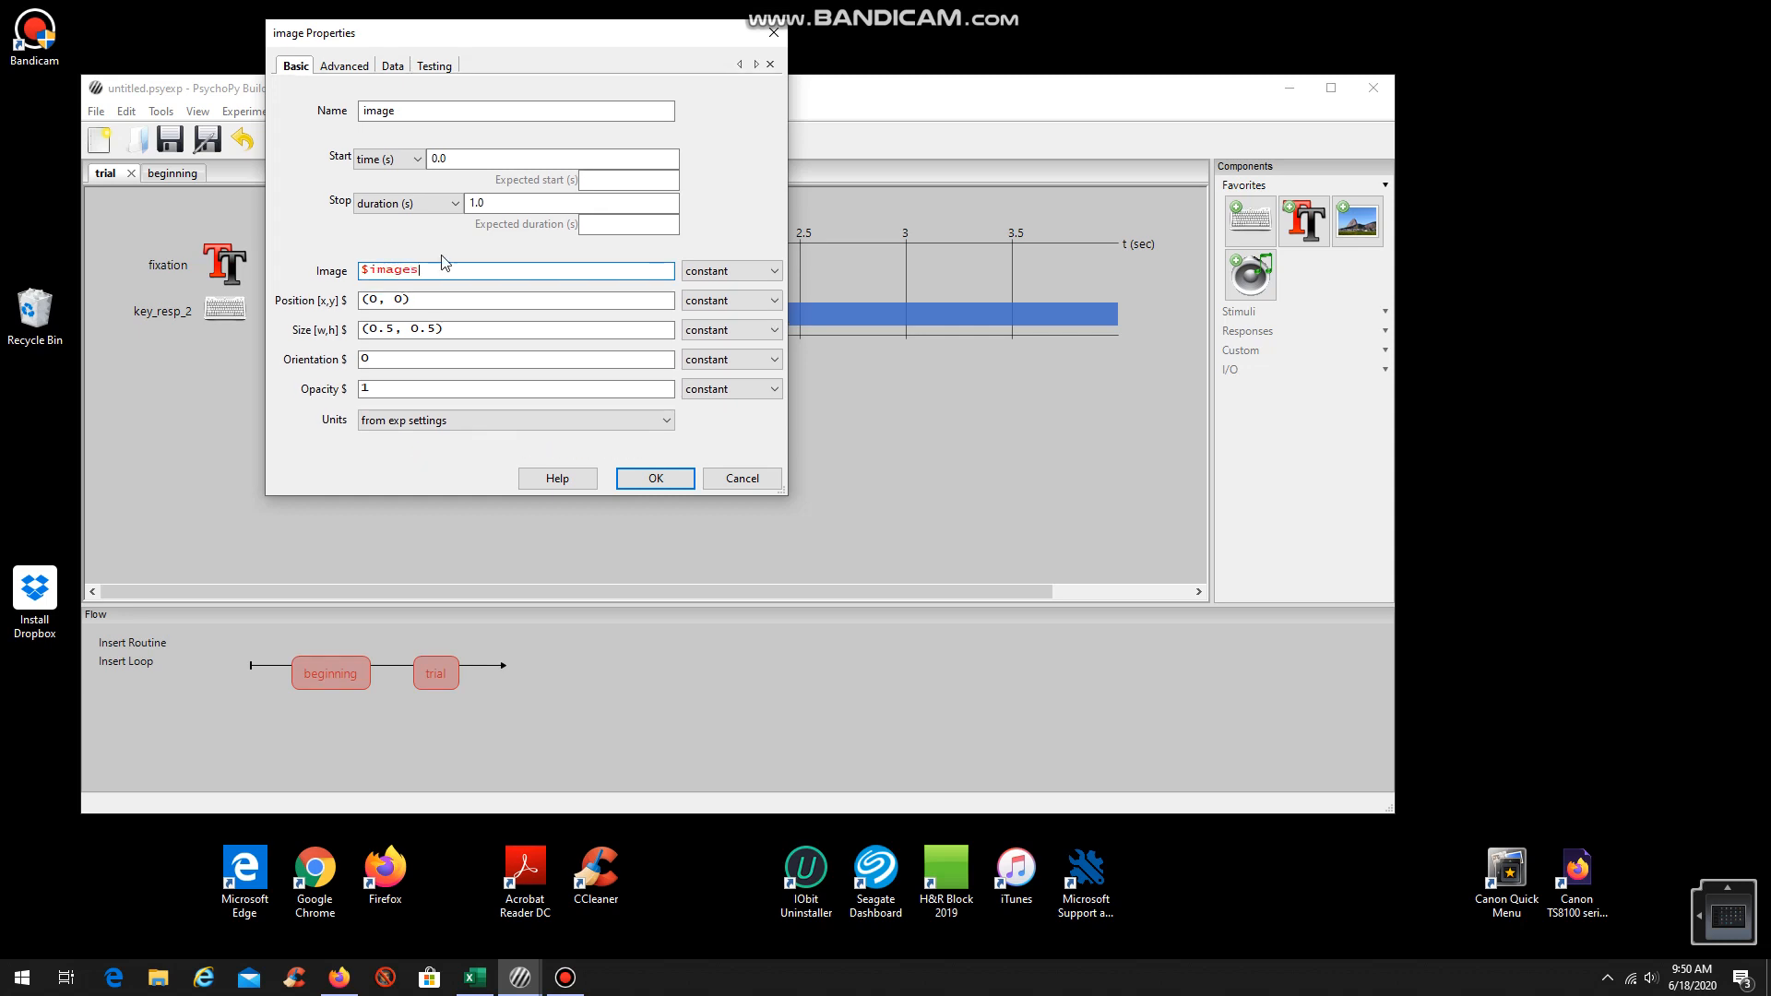
{"action": "key", "text": "Tab"}
{"action": "key", "text": "Tab"}
{"action": "key", "text": "Tab"}
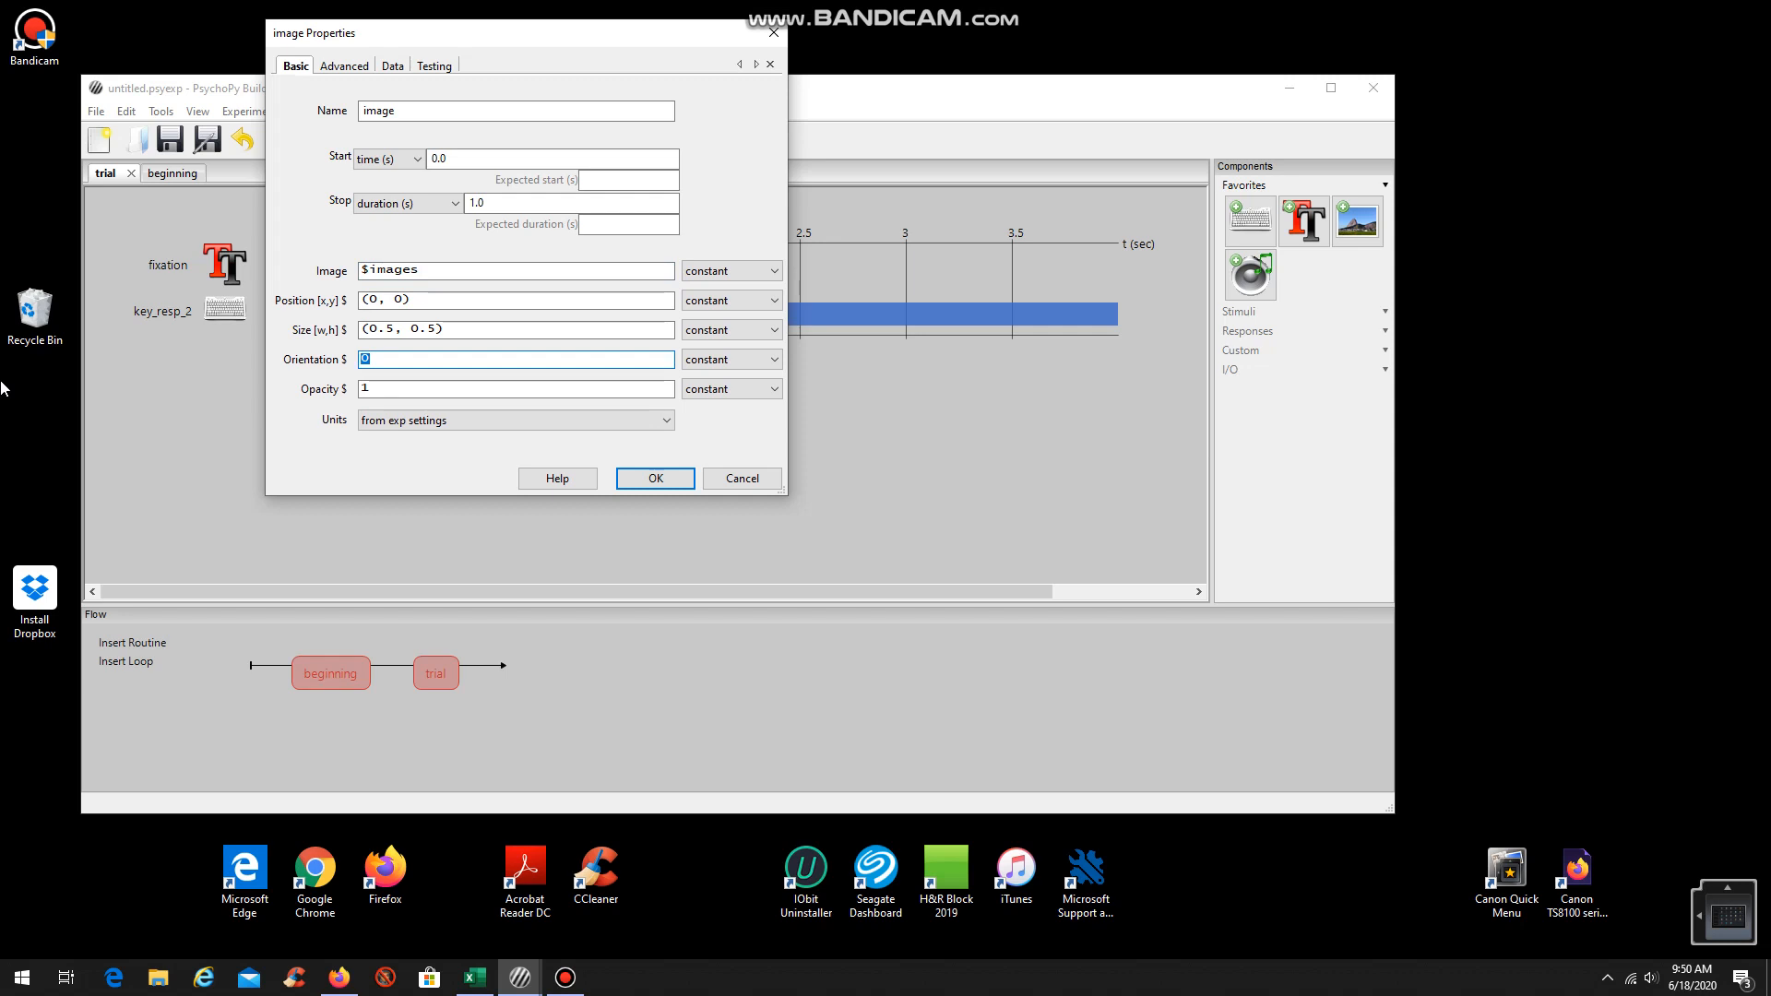
{"action": "type", "text": "$orientation"}
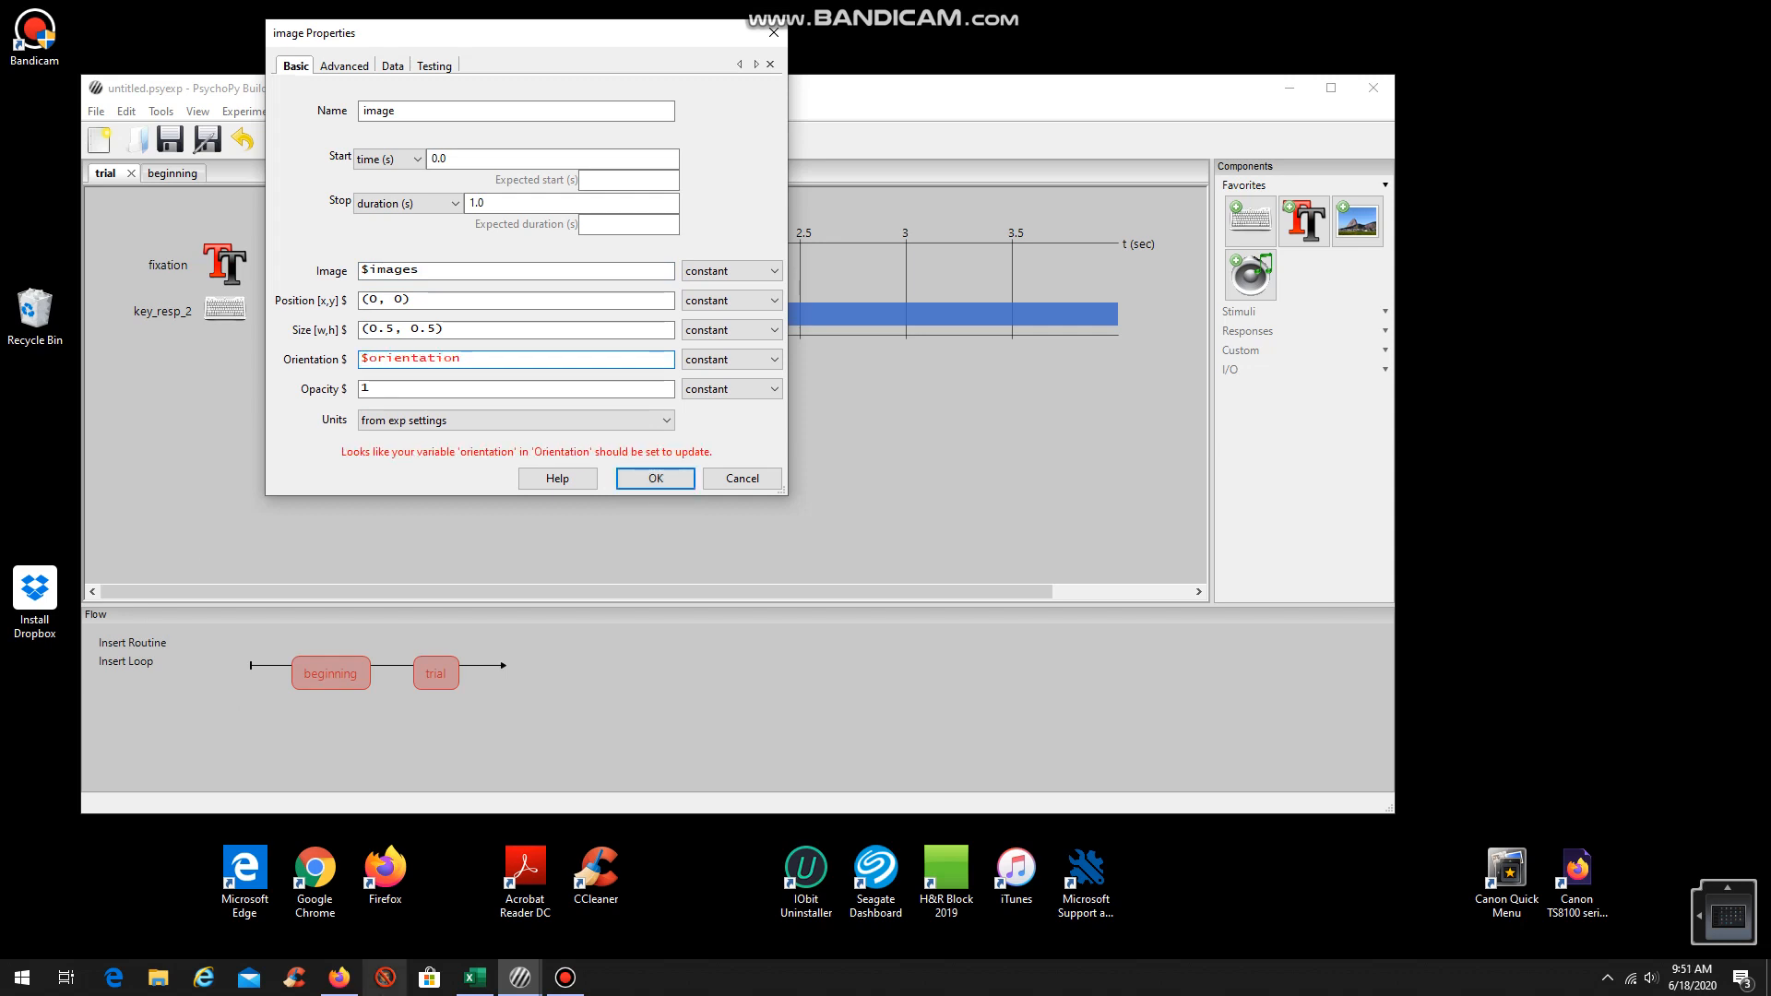
- Change both the image and the orientation fields of the image component to set every repeat
{"action": "left_click", "coordinate": [581, 985]}
{"action": "left_click", "coordinate": [582, 986]}
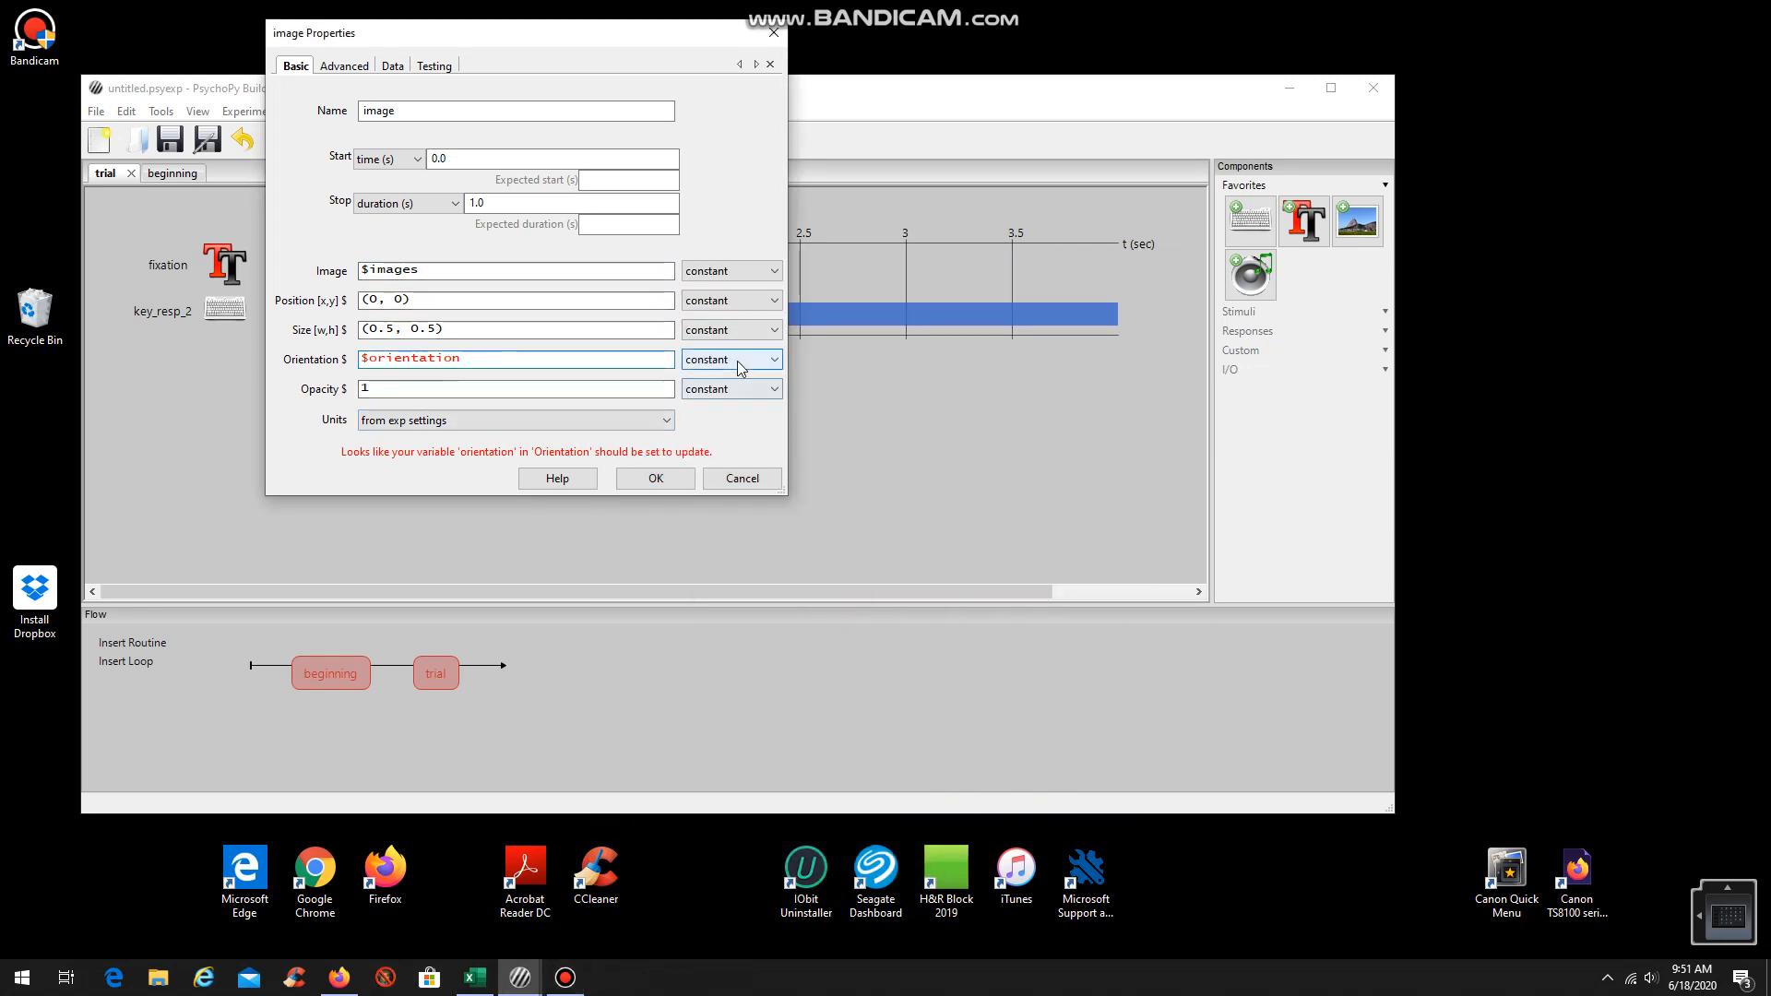
{"action": "left_click", "coordinate": [738, 277]}
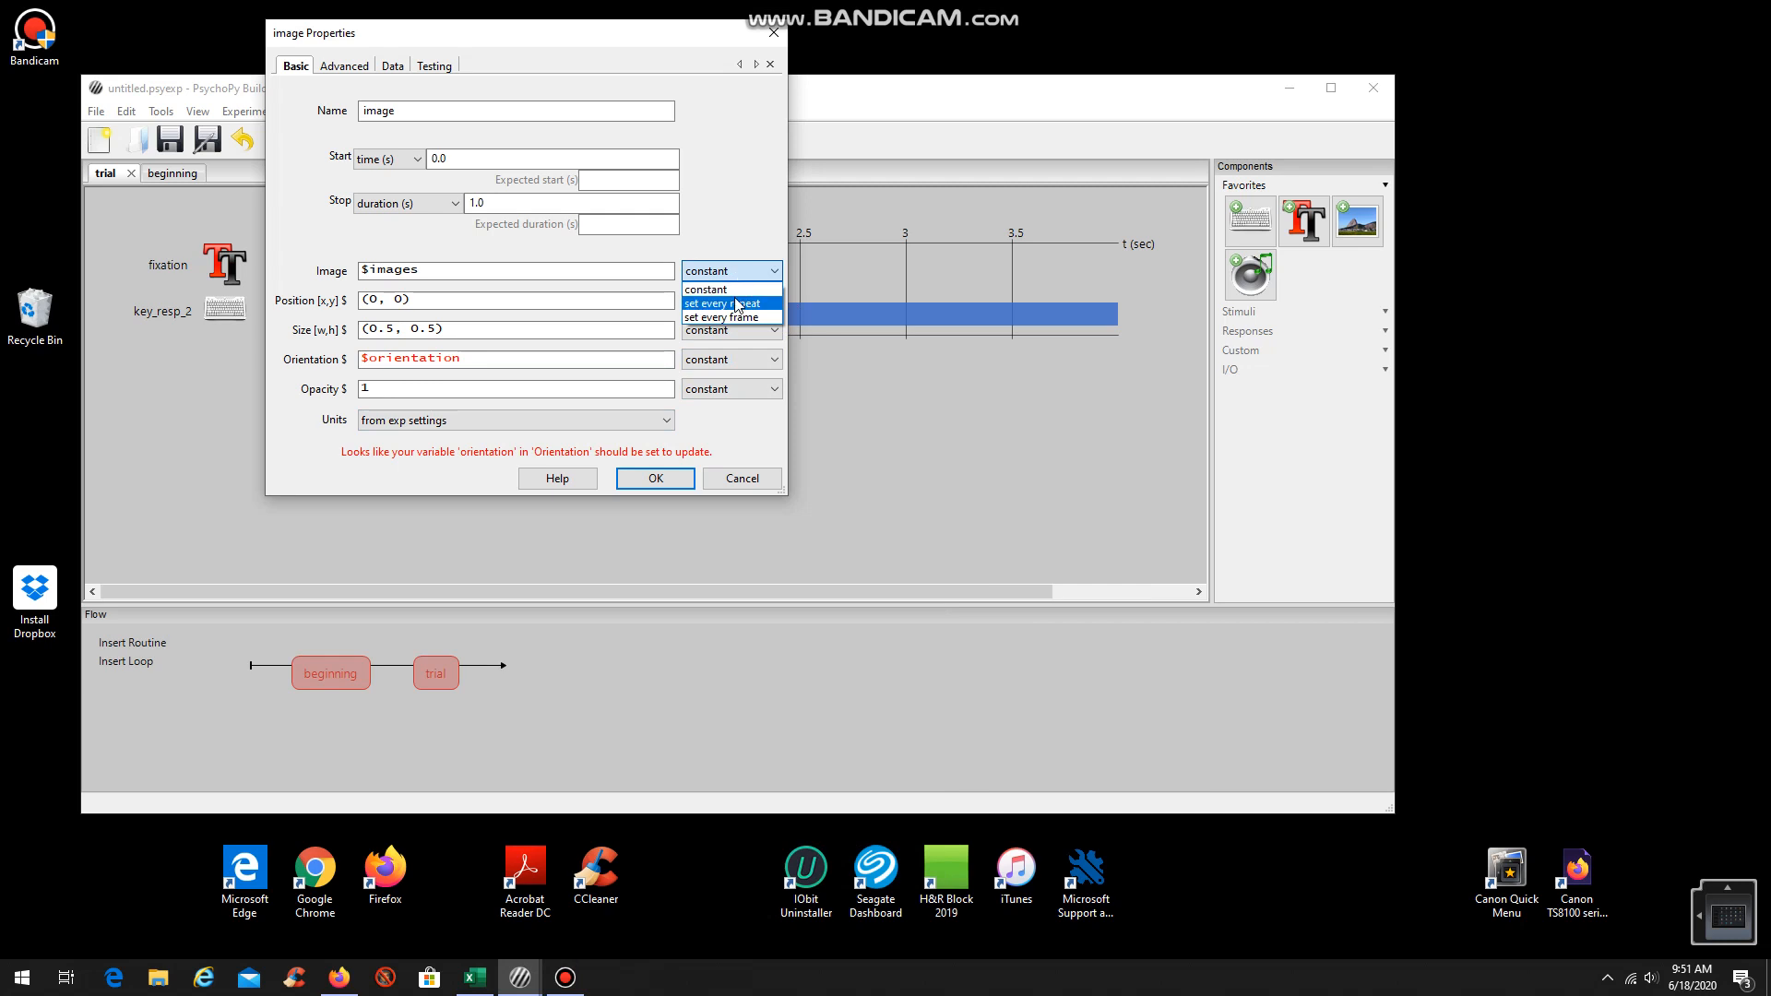
{"action": "left_click", "coordinate": [738, 305]}
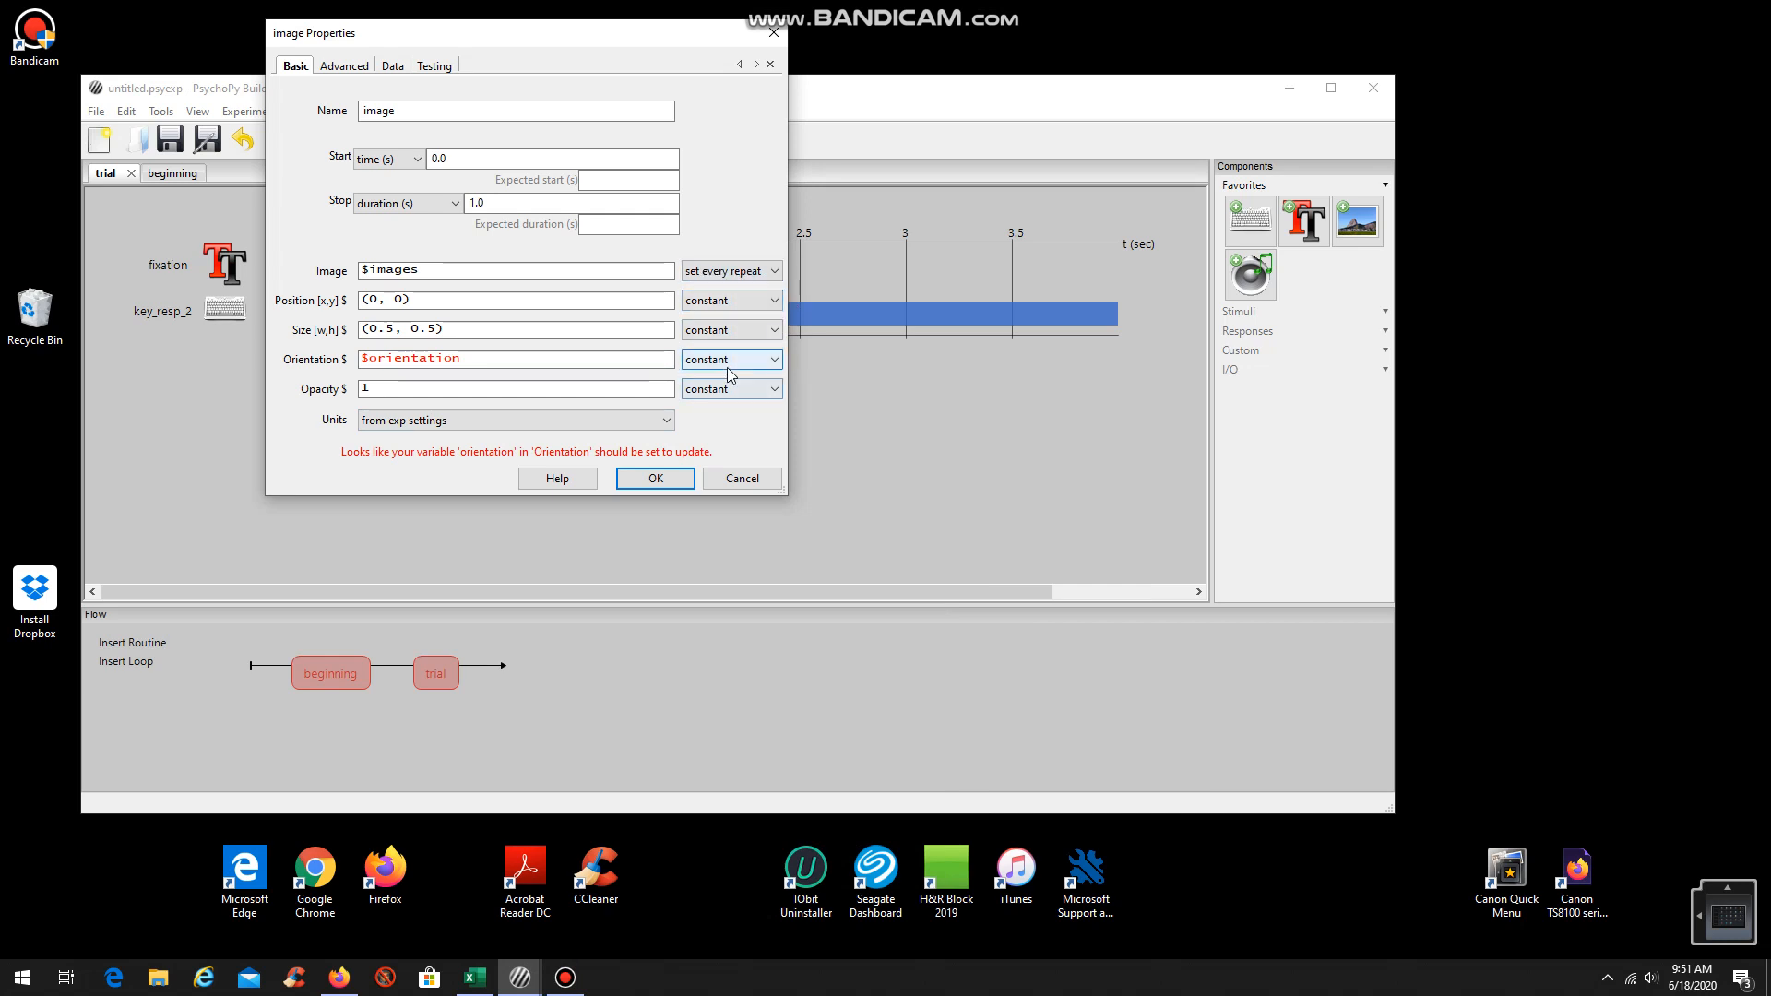
{"action": "left_click", "coordinate": [731, 359]}
{"action": "left_click", "coordinate": [729, 393]}
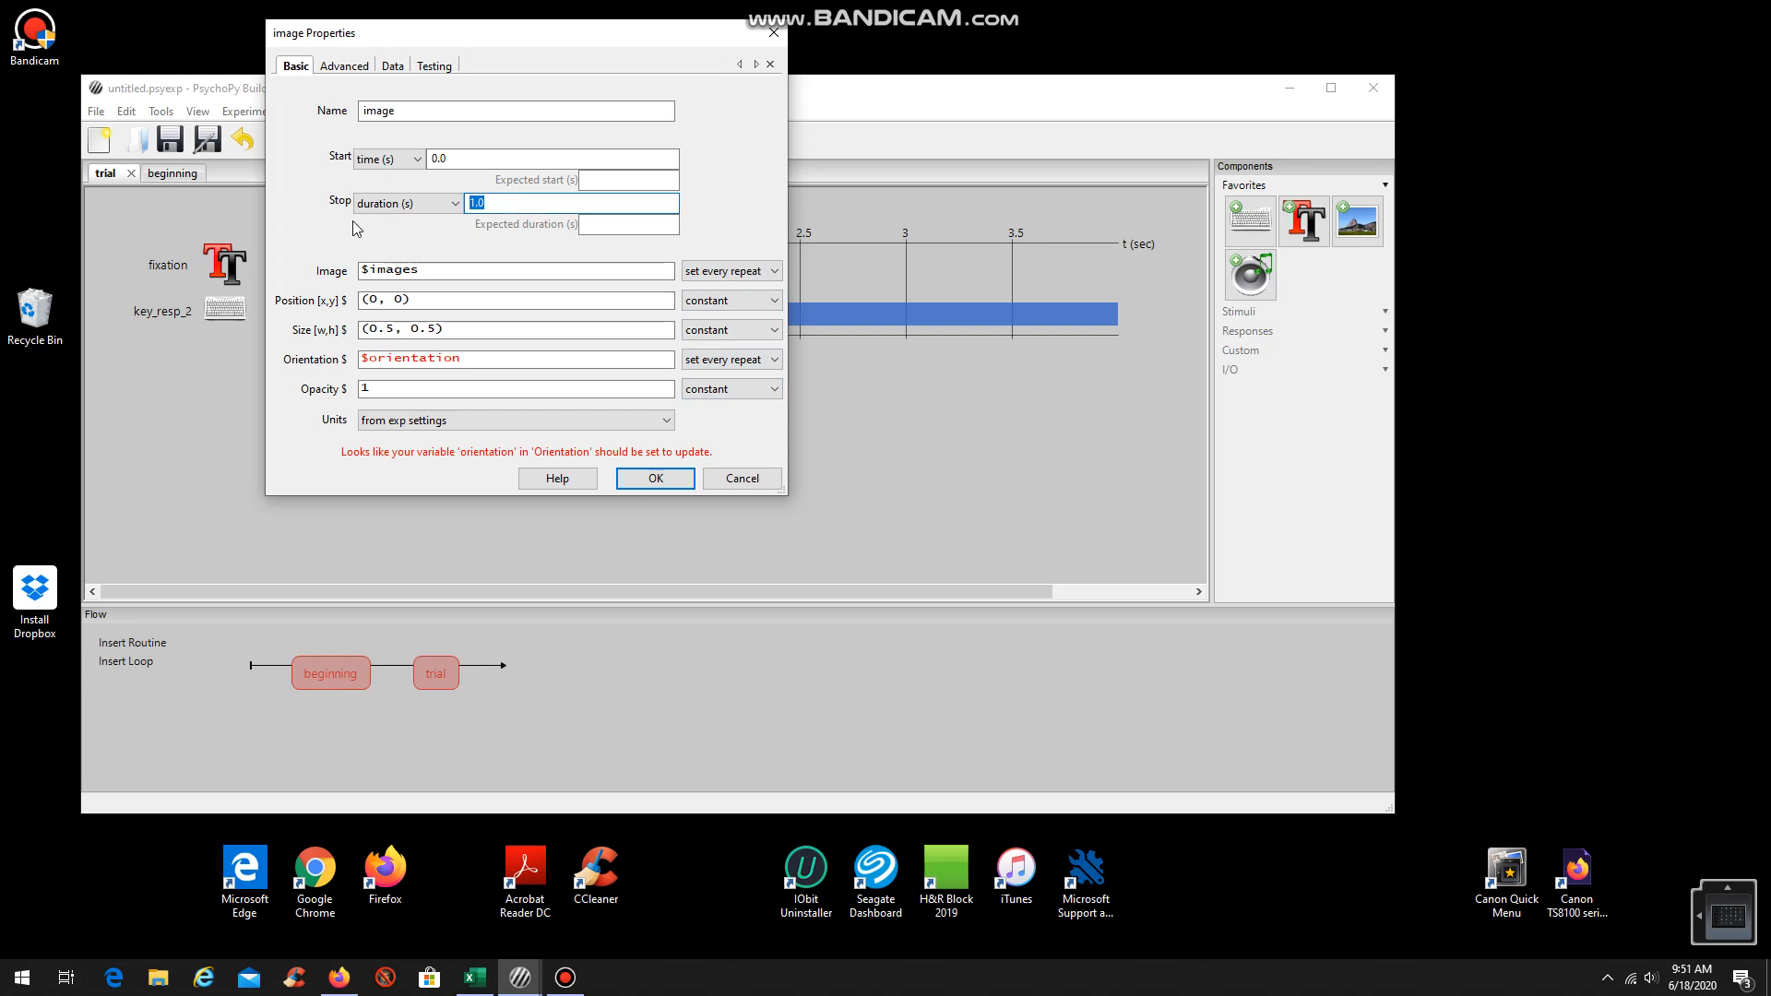
- Set the image component's duration to 4 s and its start time to .5 s, and accept it
{"action": "type", "text": "4"}
{"action": "left_click", "coordinate": [431, 160]}
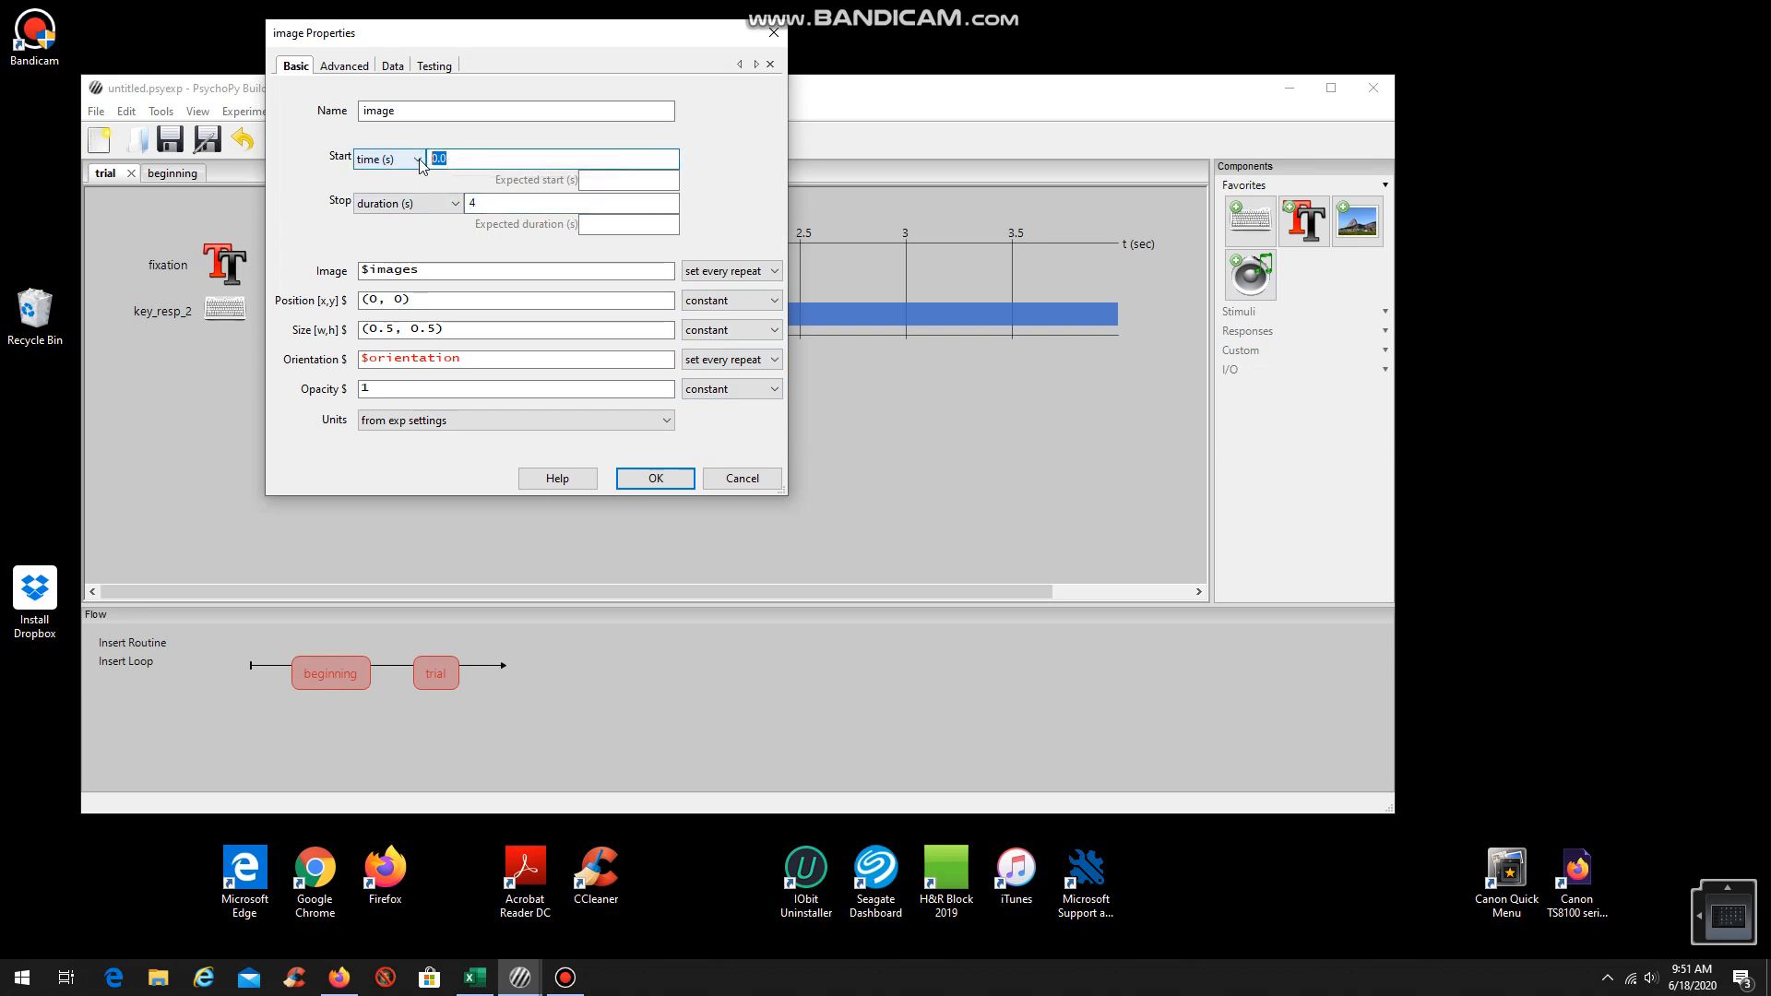
{"action": "type", "text": ".5"}
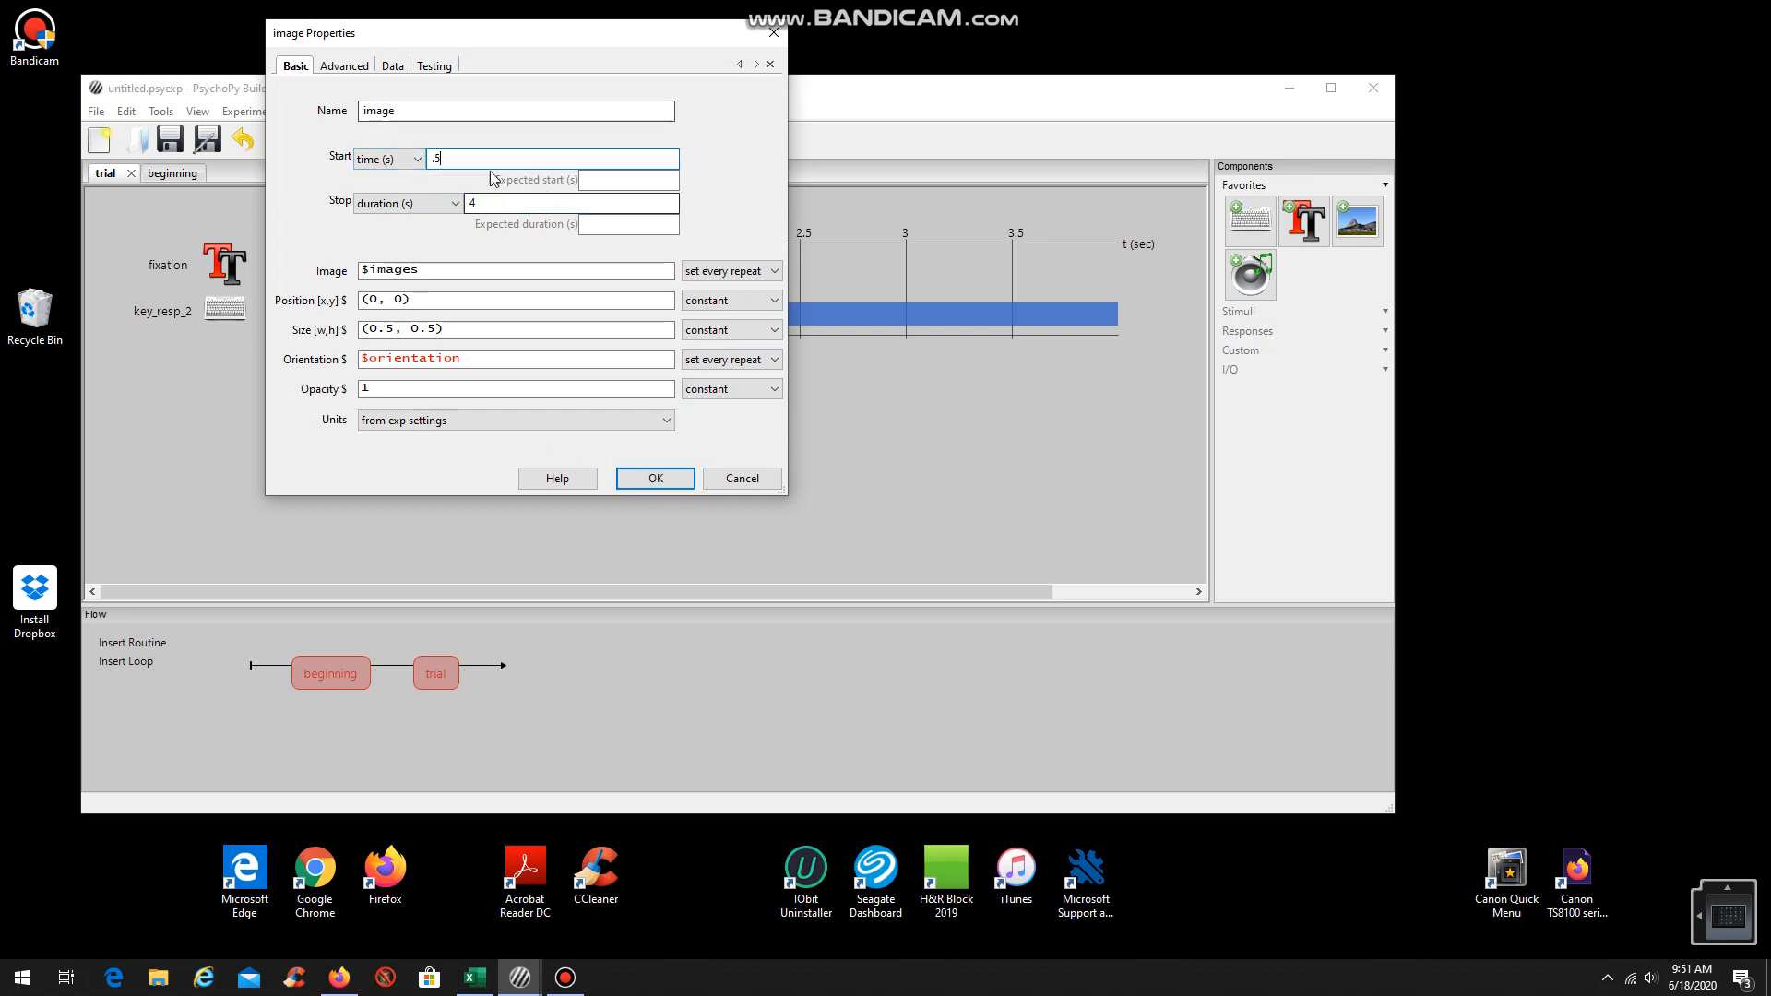
{"action": "left_click", "coordinate": [652, 480]}
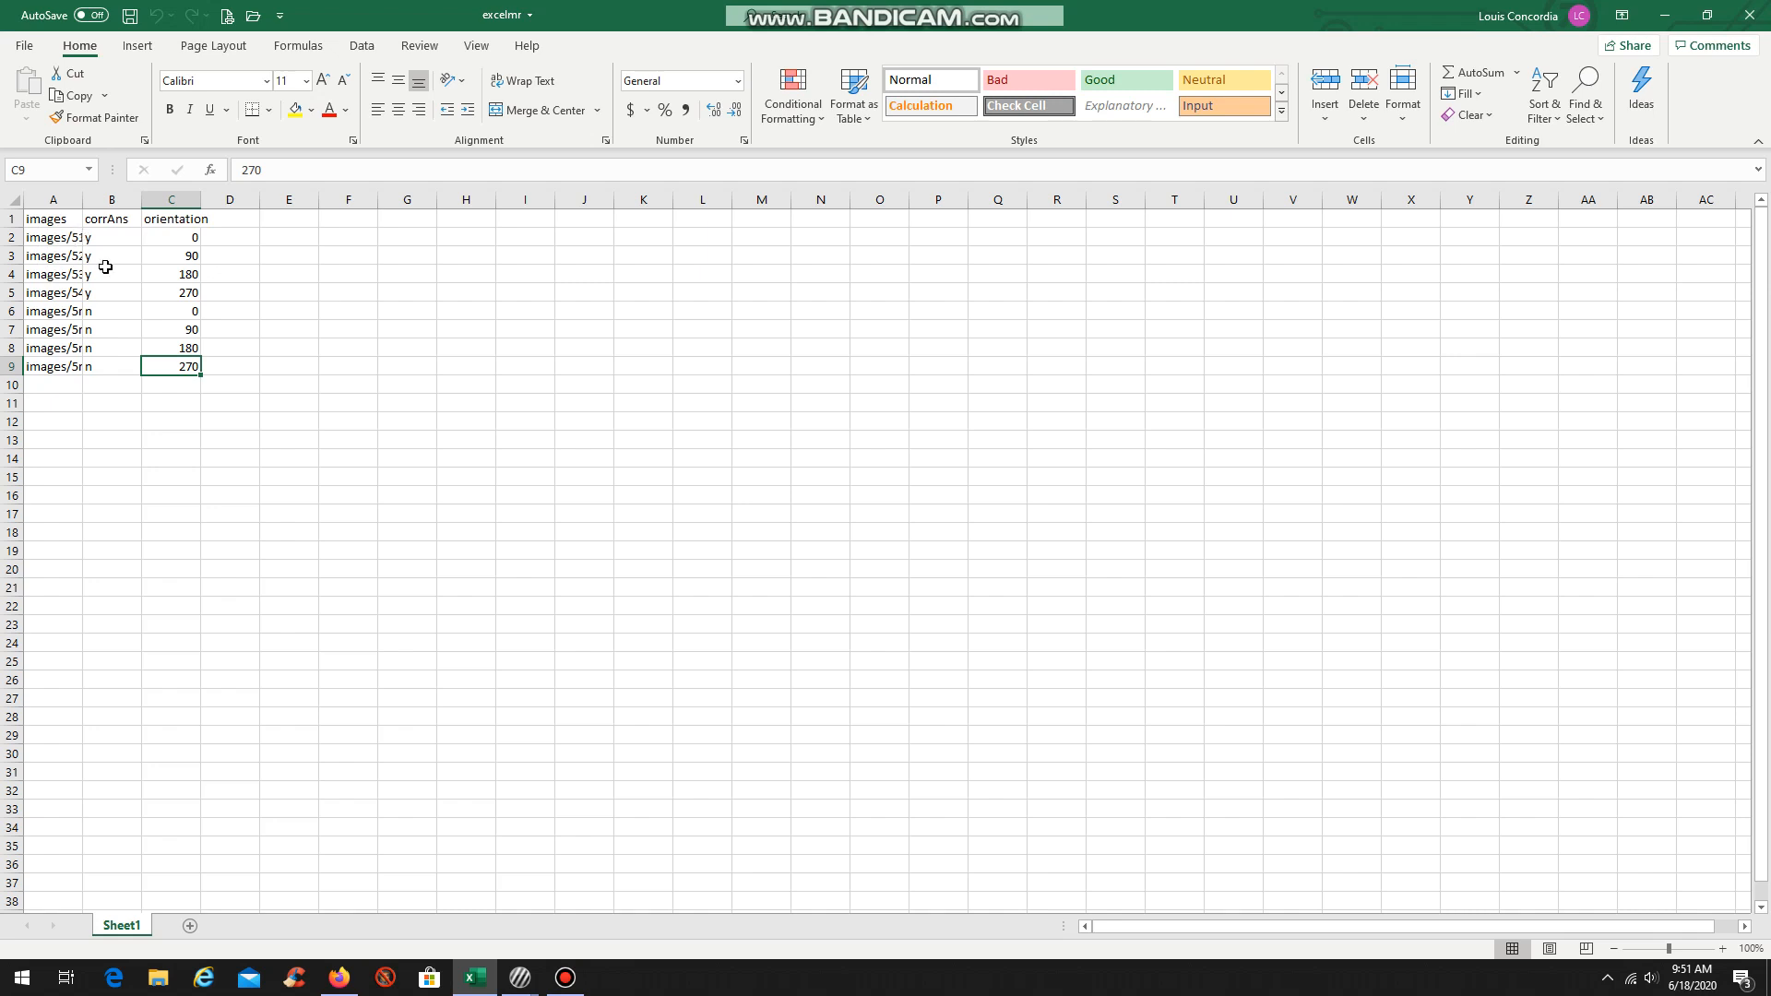
- Check the first image path in the excelmr sheet in Excel, and examine the PsychoPy3 program folder and its images folder in File Explorer
{"action": "left_click", "coordinate": [64, 236]}
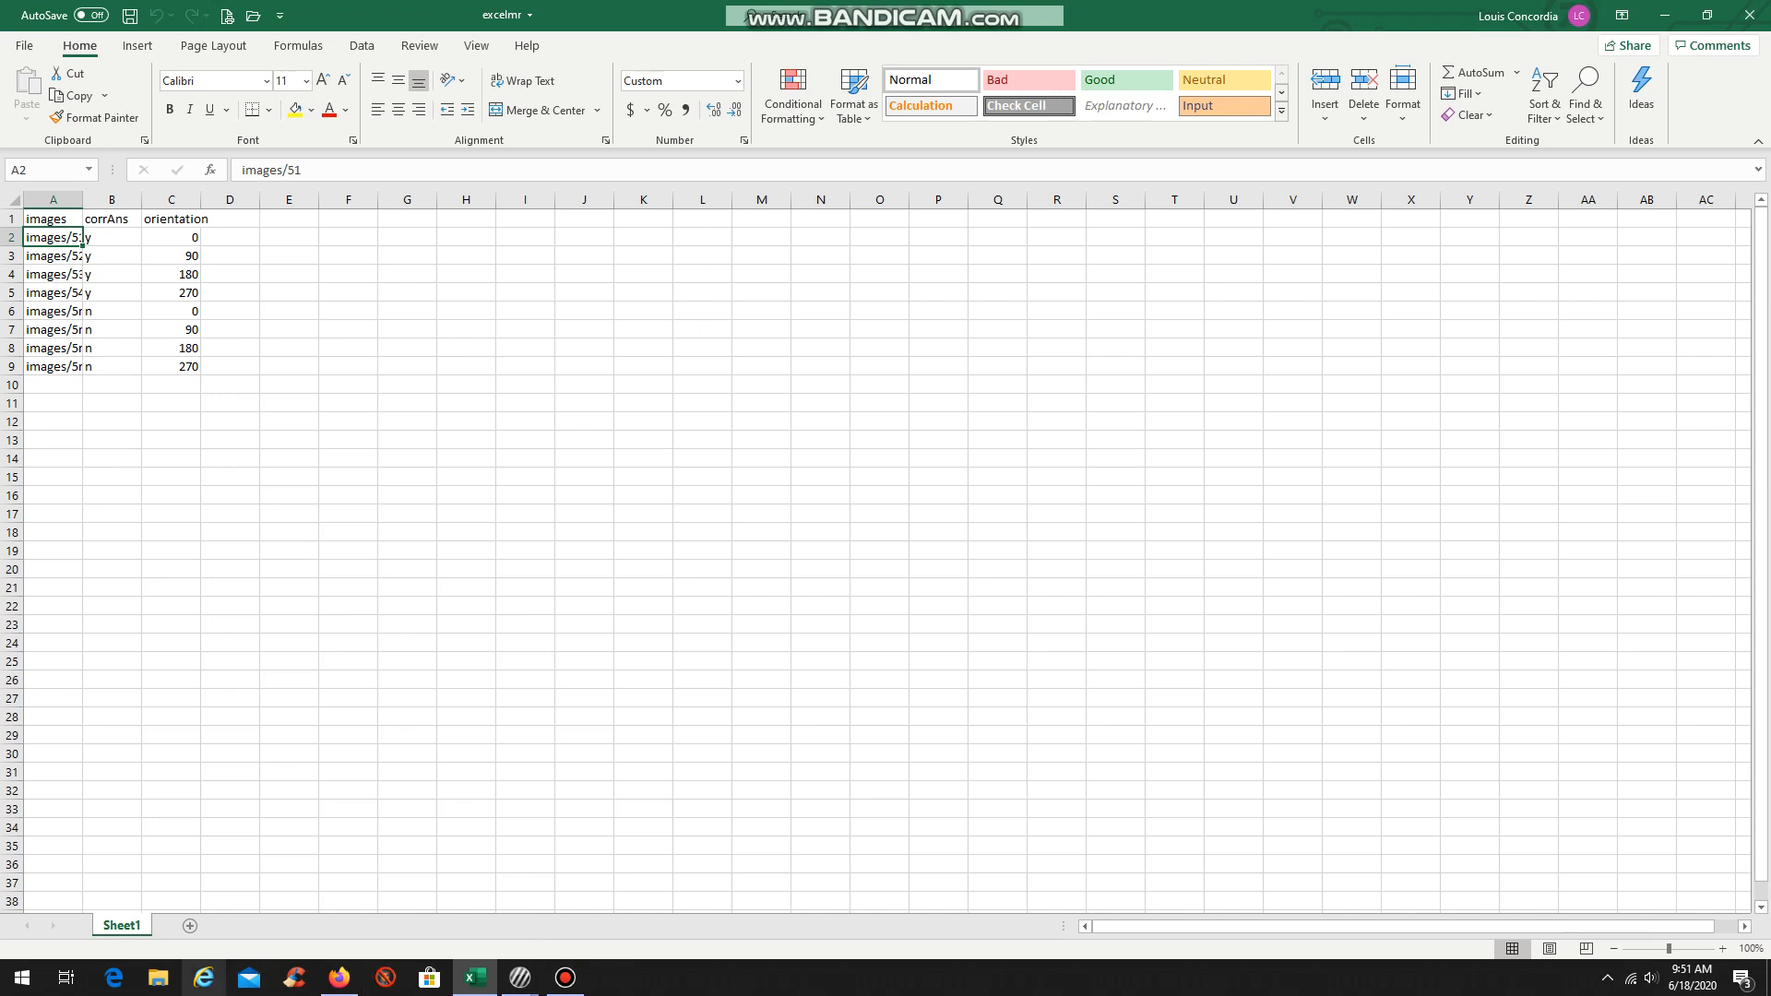
{"action": "left_click", "coordinate": [154, 980]}
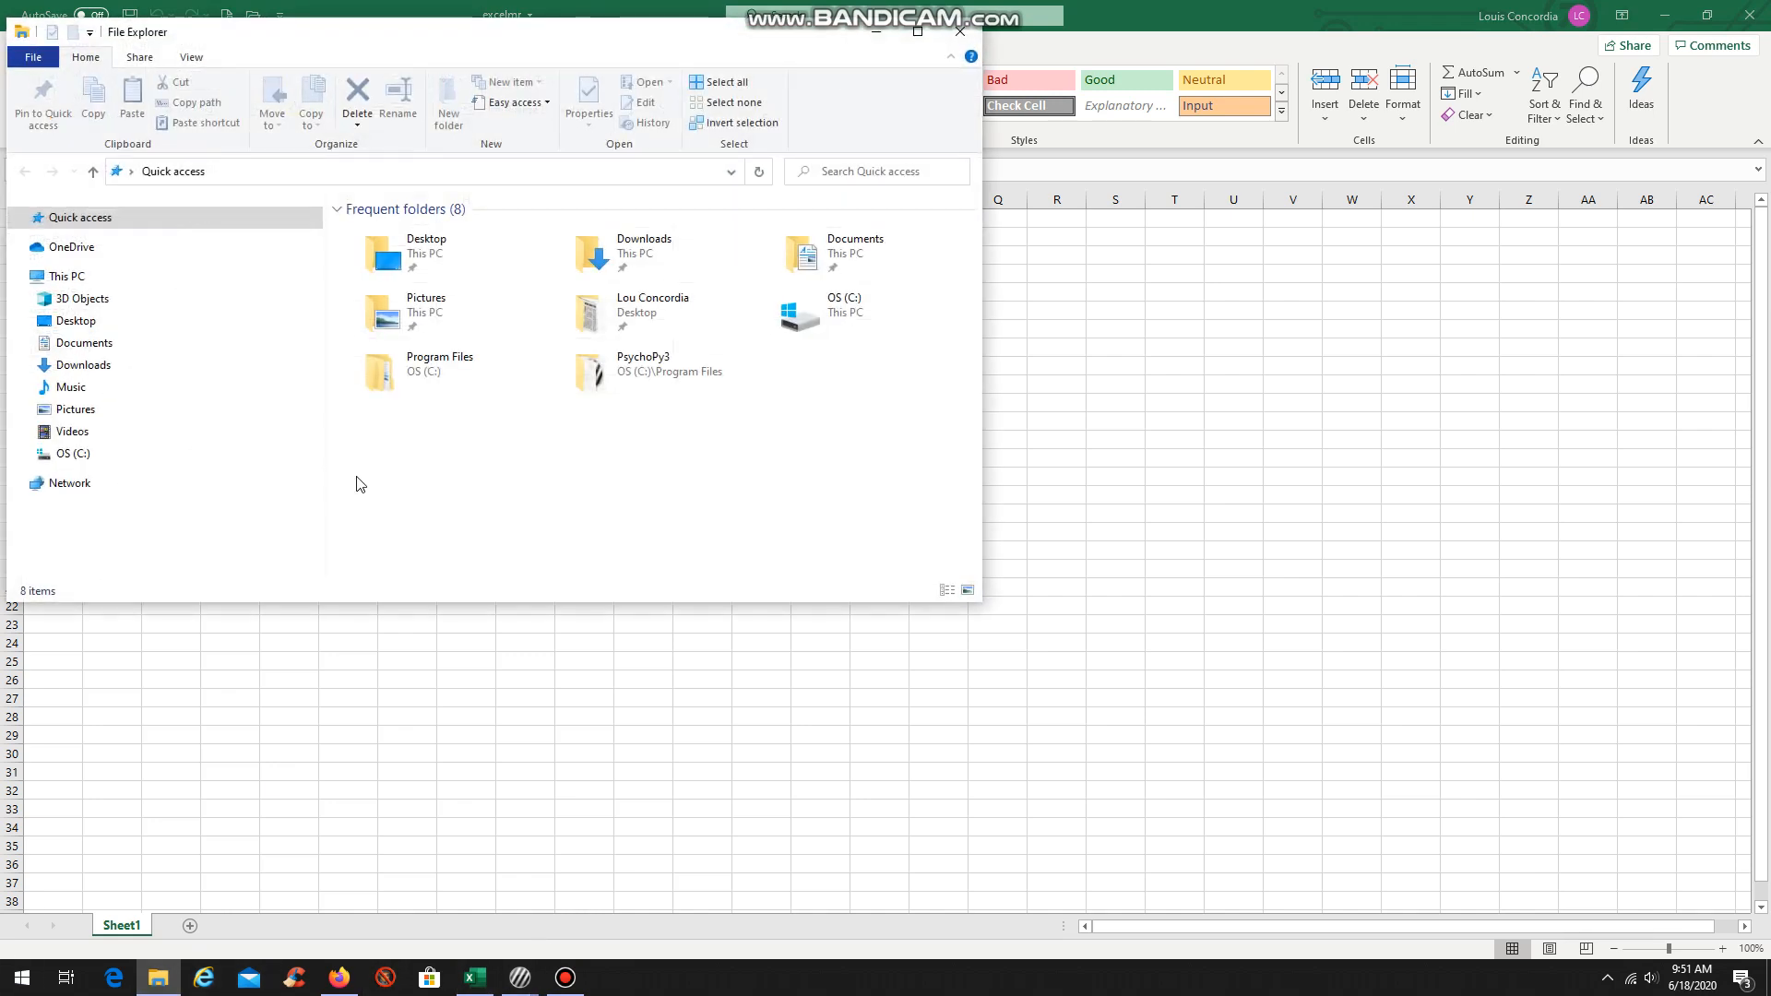
{"action": "double_click", "coordinate": [407, 376]}
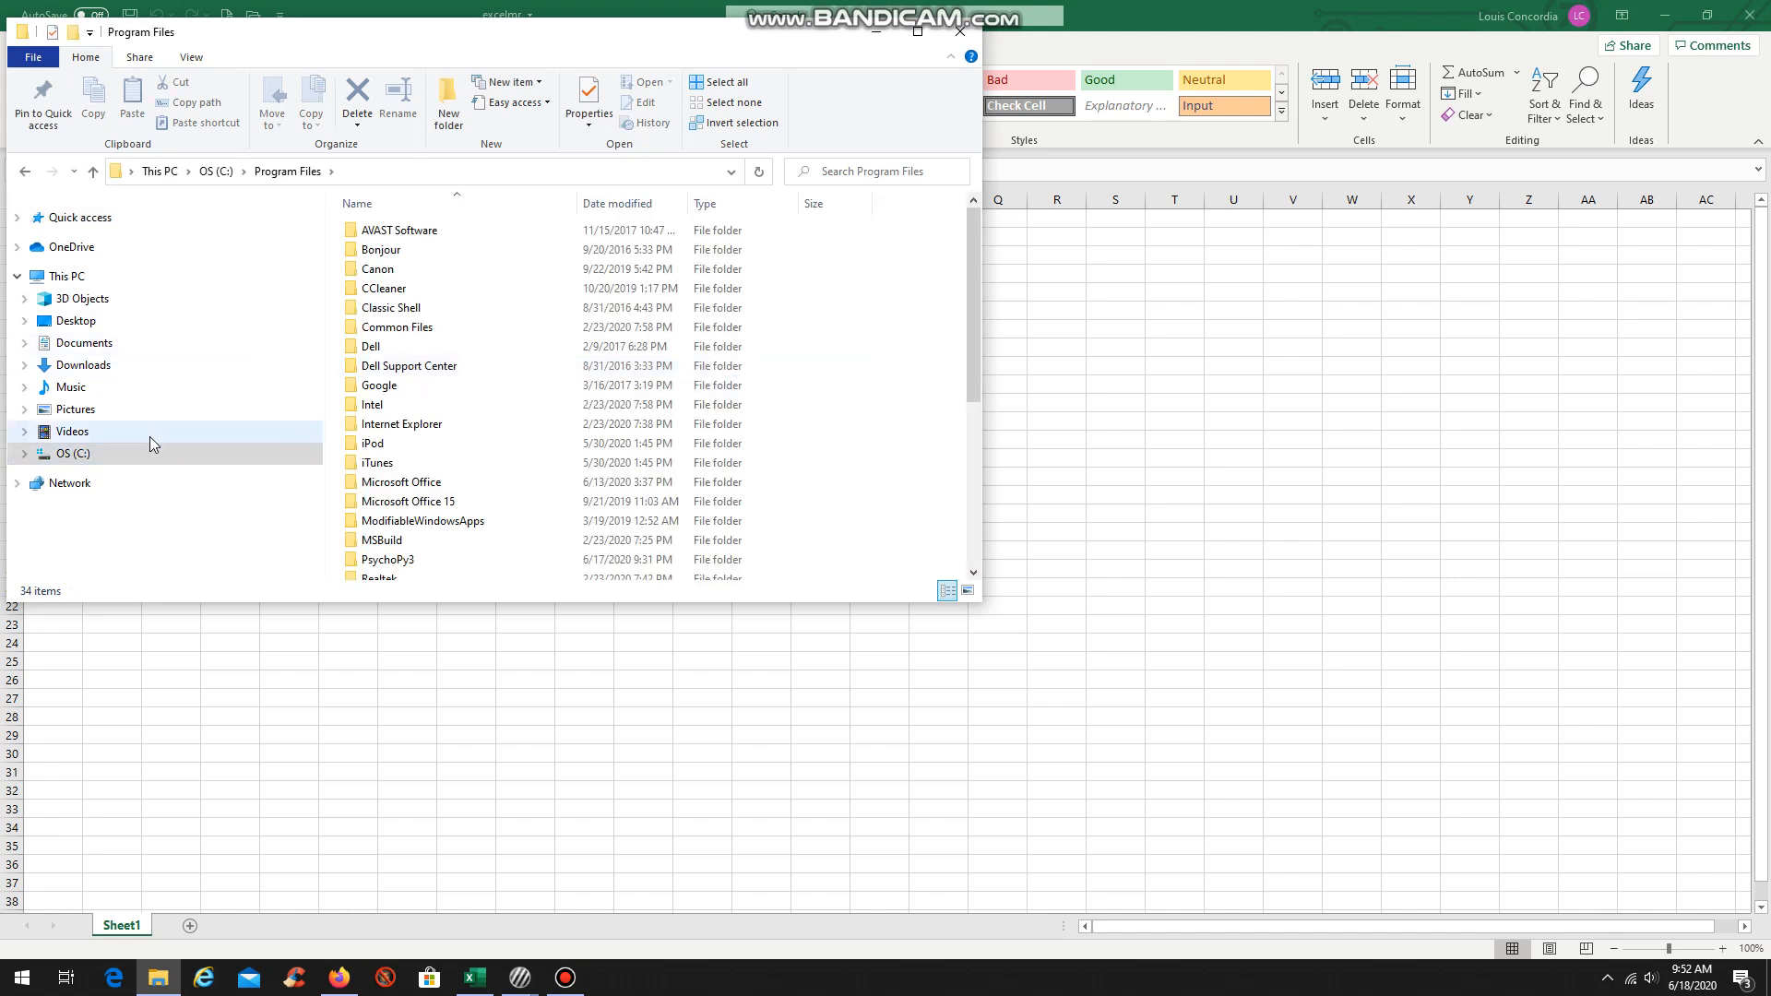
{"action": "scroll", "coordinate": [443, 369], "scroll_direction": "down", "scroll_amount": 3}
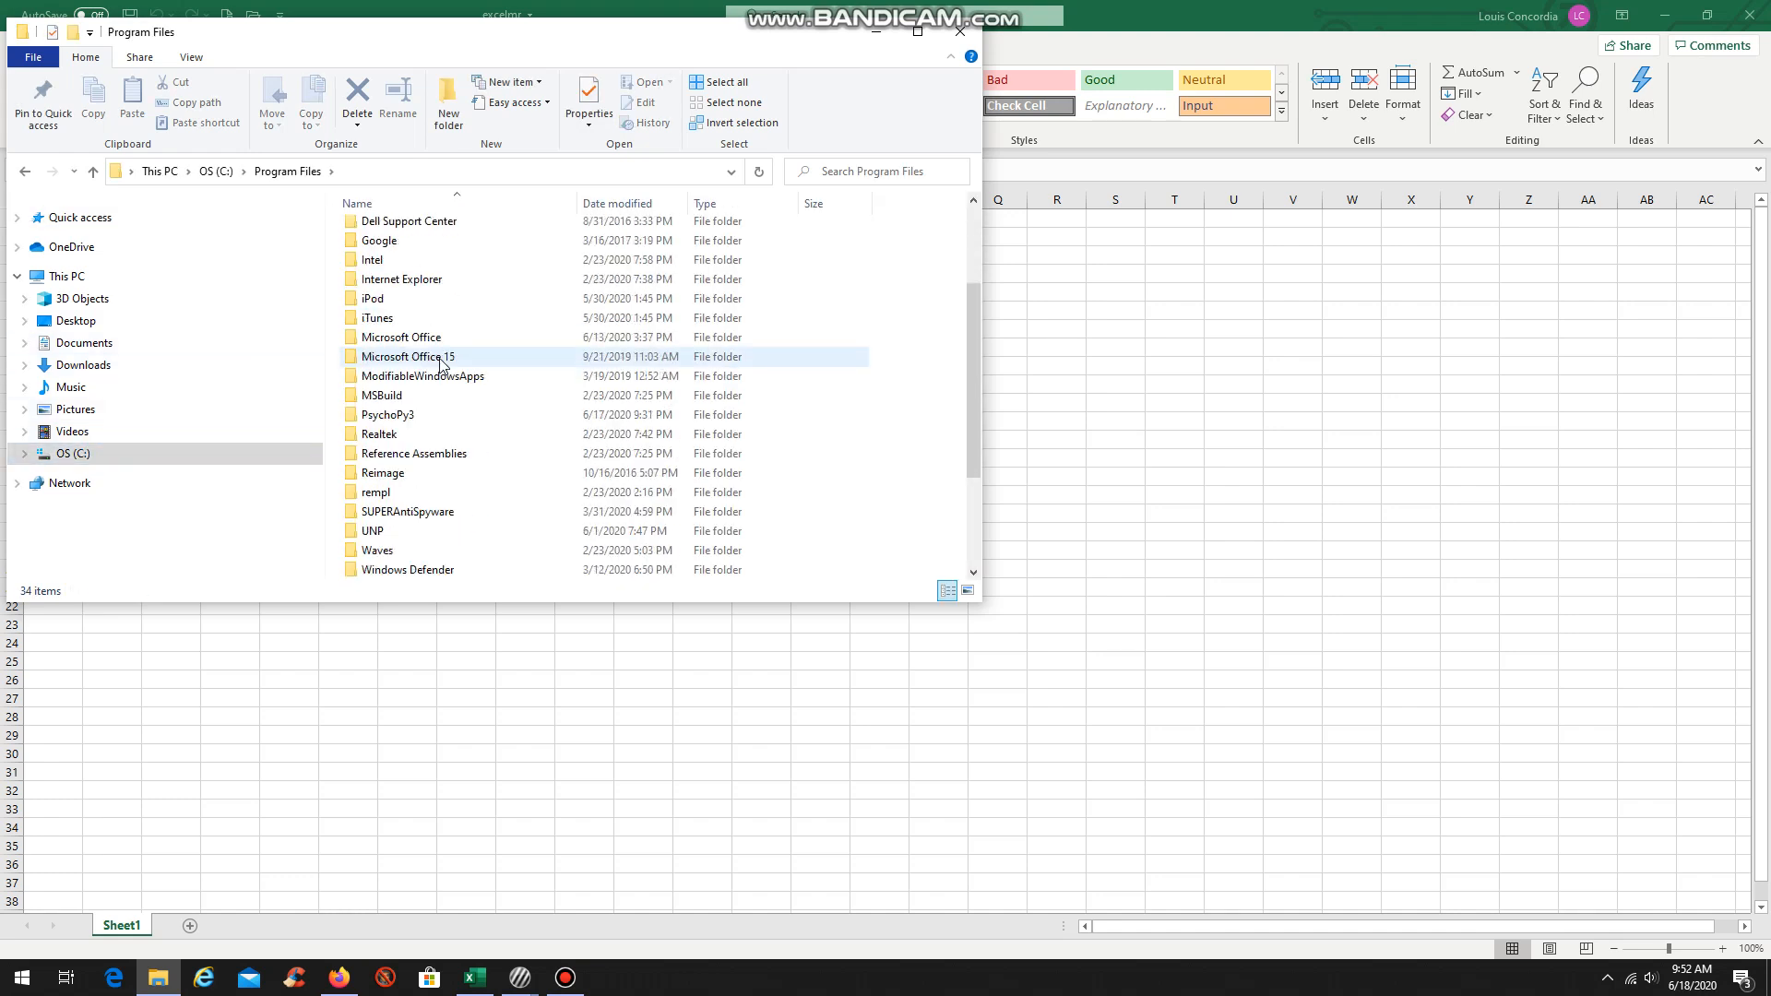
{"action": "double_click", "coordinate": [447, 407]}
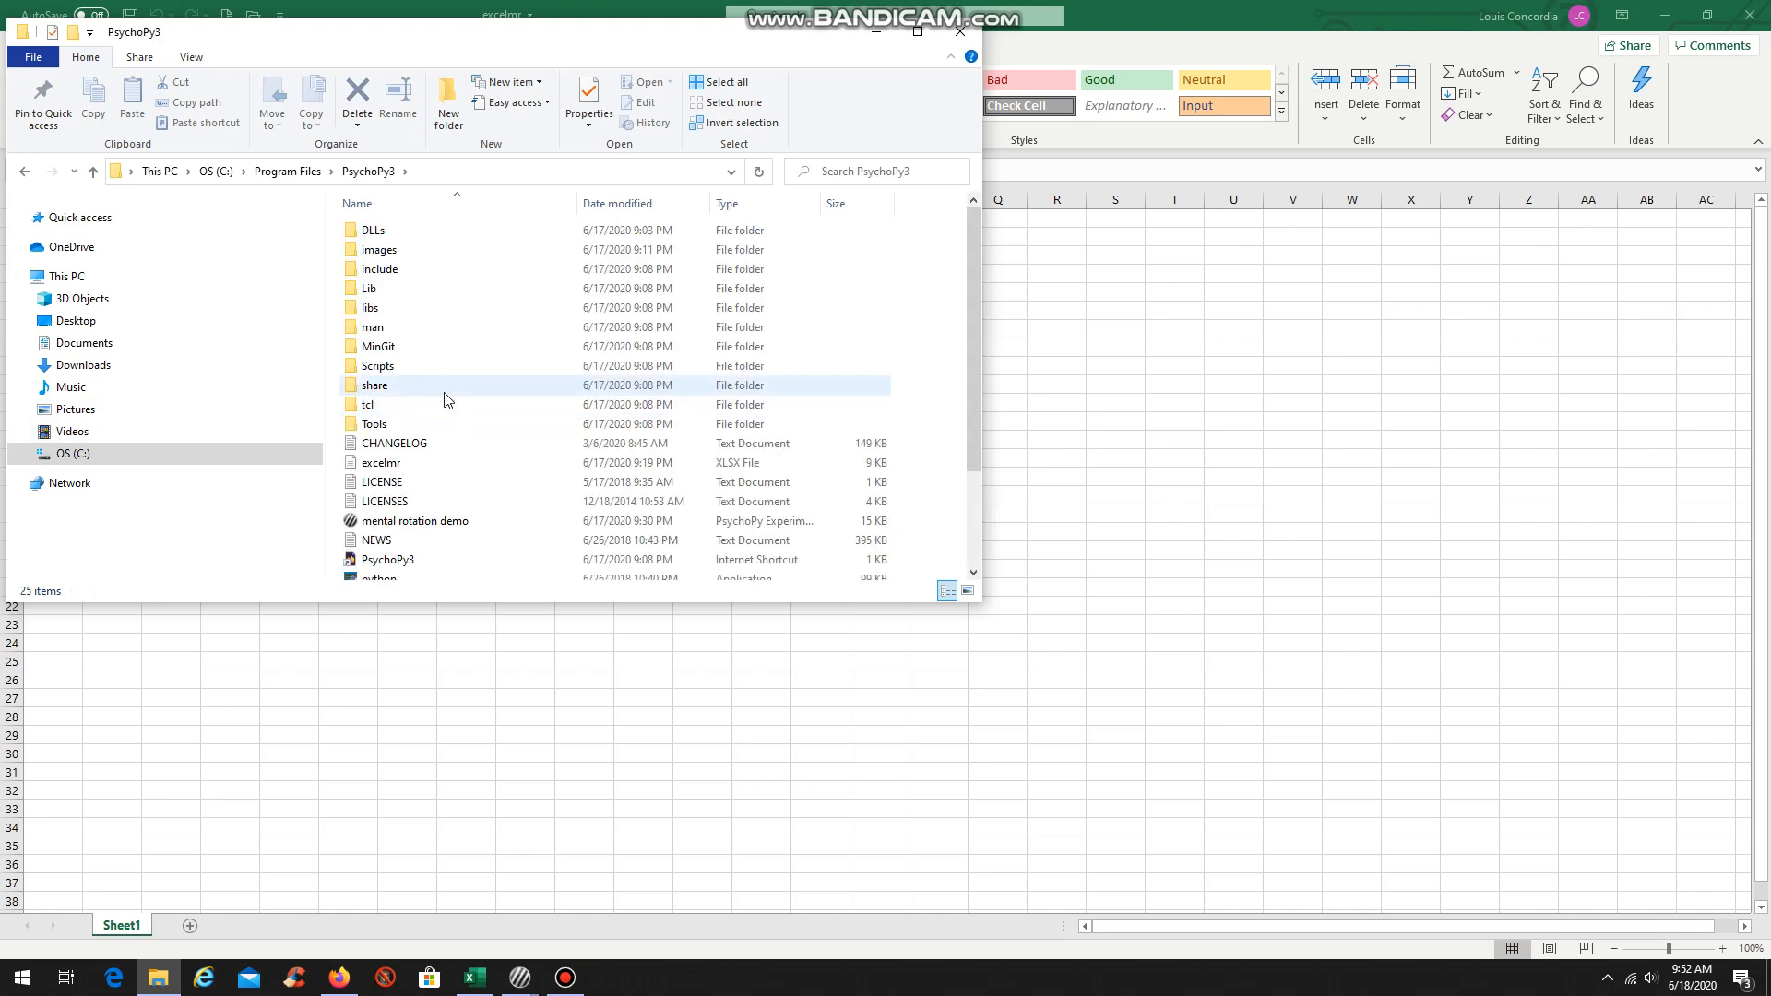
{"action": "scroll", "coordinate": [447, 386], "scroll_direction": "down", "scroll_amount": 2}
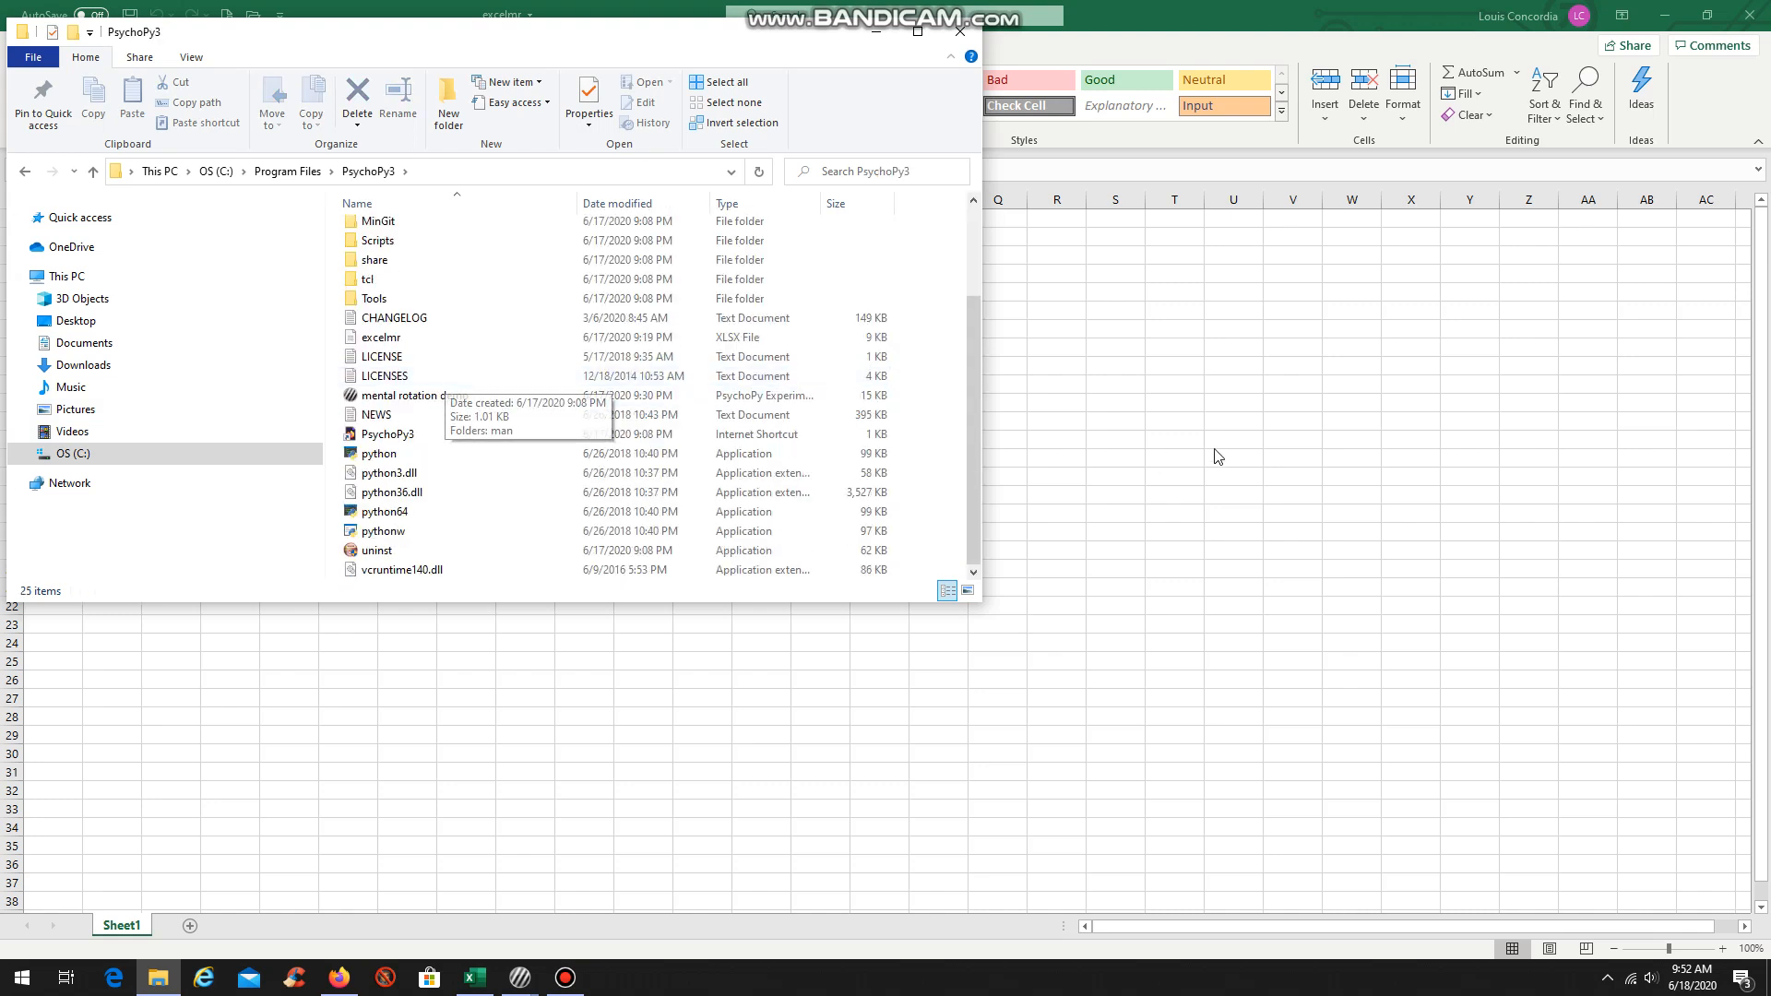
{"action": "scroll", "coordinate": [542, 388], "scroll_direction": "up", "scroll_amount": 2}
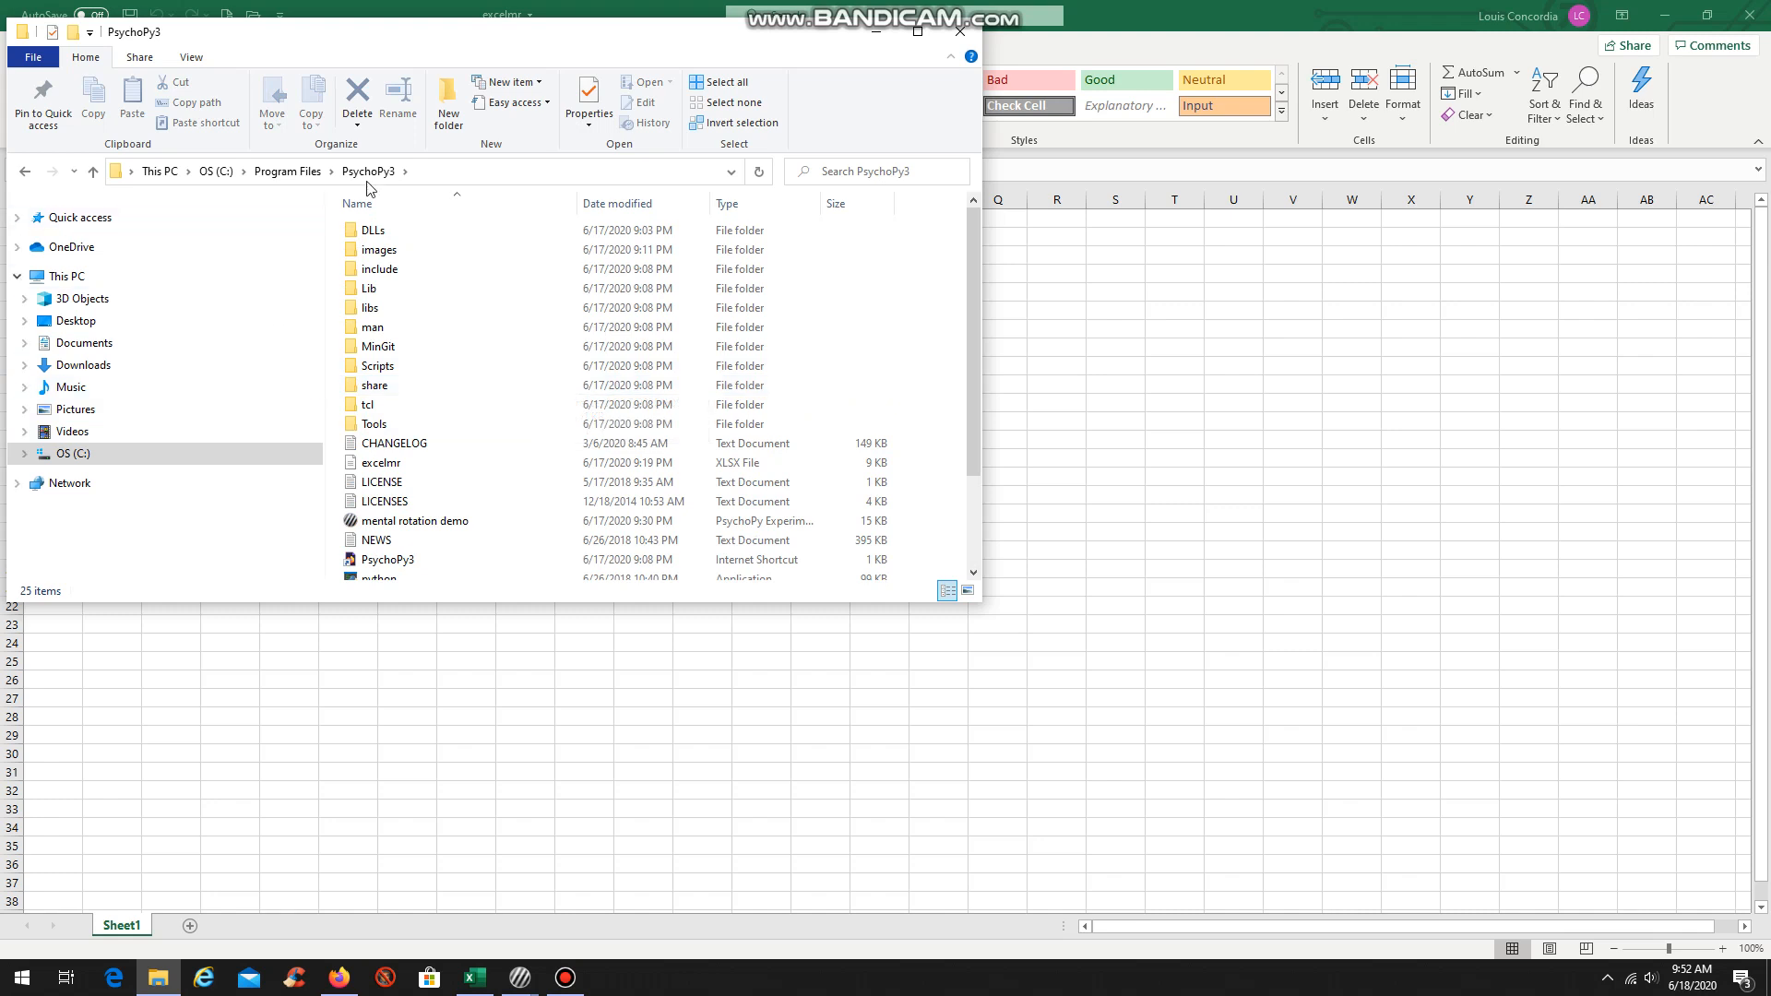
{"action": "double_click", "coordinate": [413, 249]}
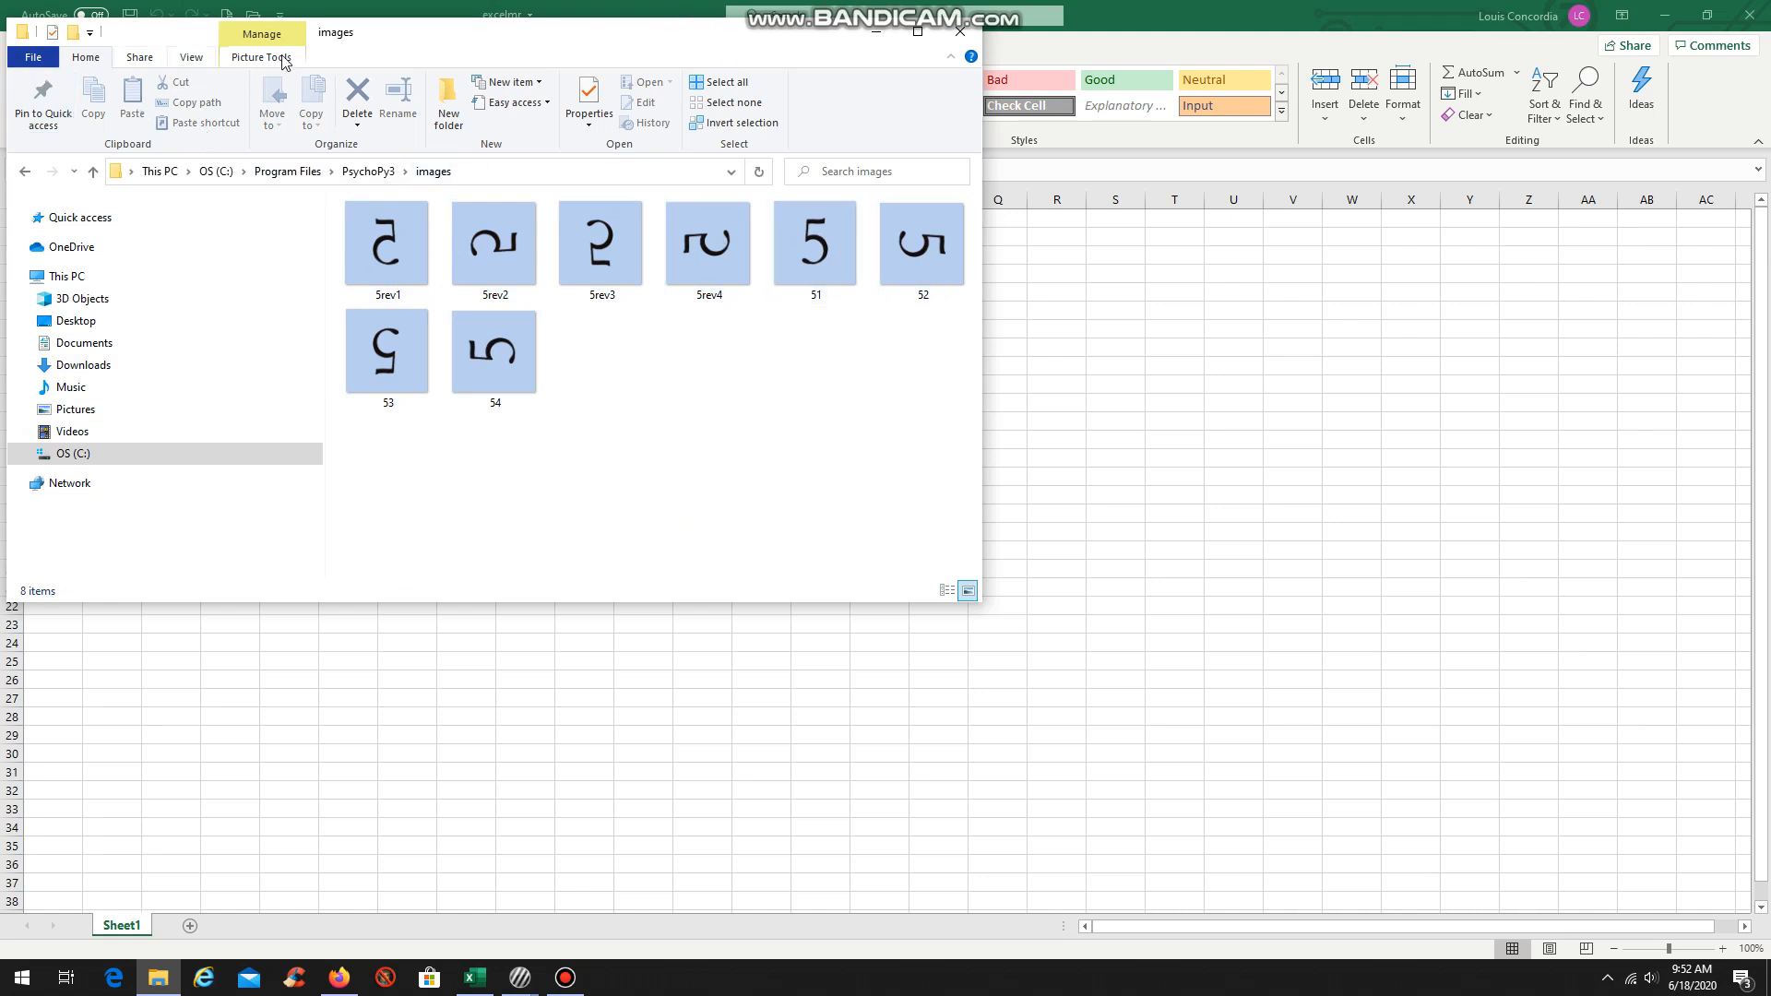
{"action": "left_click", "coordinate": [25, 173]}
{"action": "scroll", "coordinate": [500, 355], "scroll_direction": "down", "scroll_amount": 2}
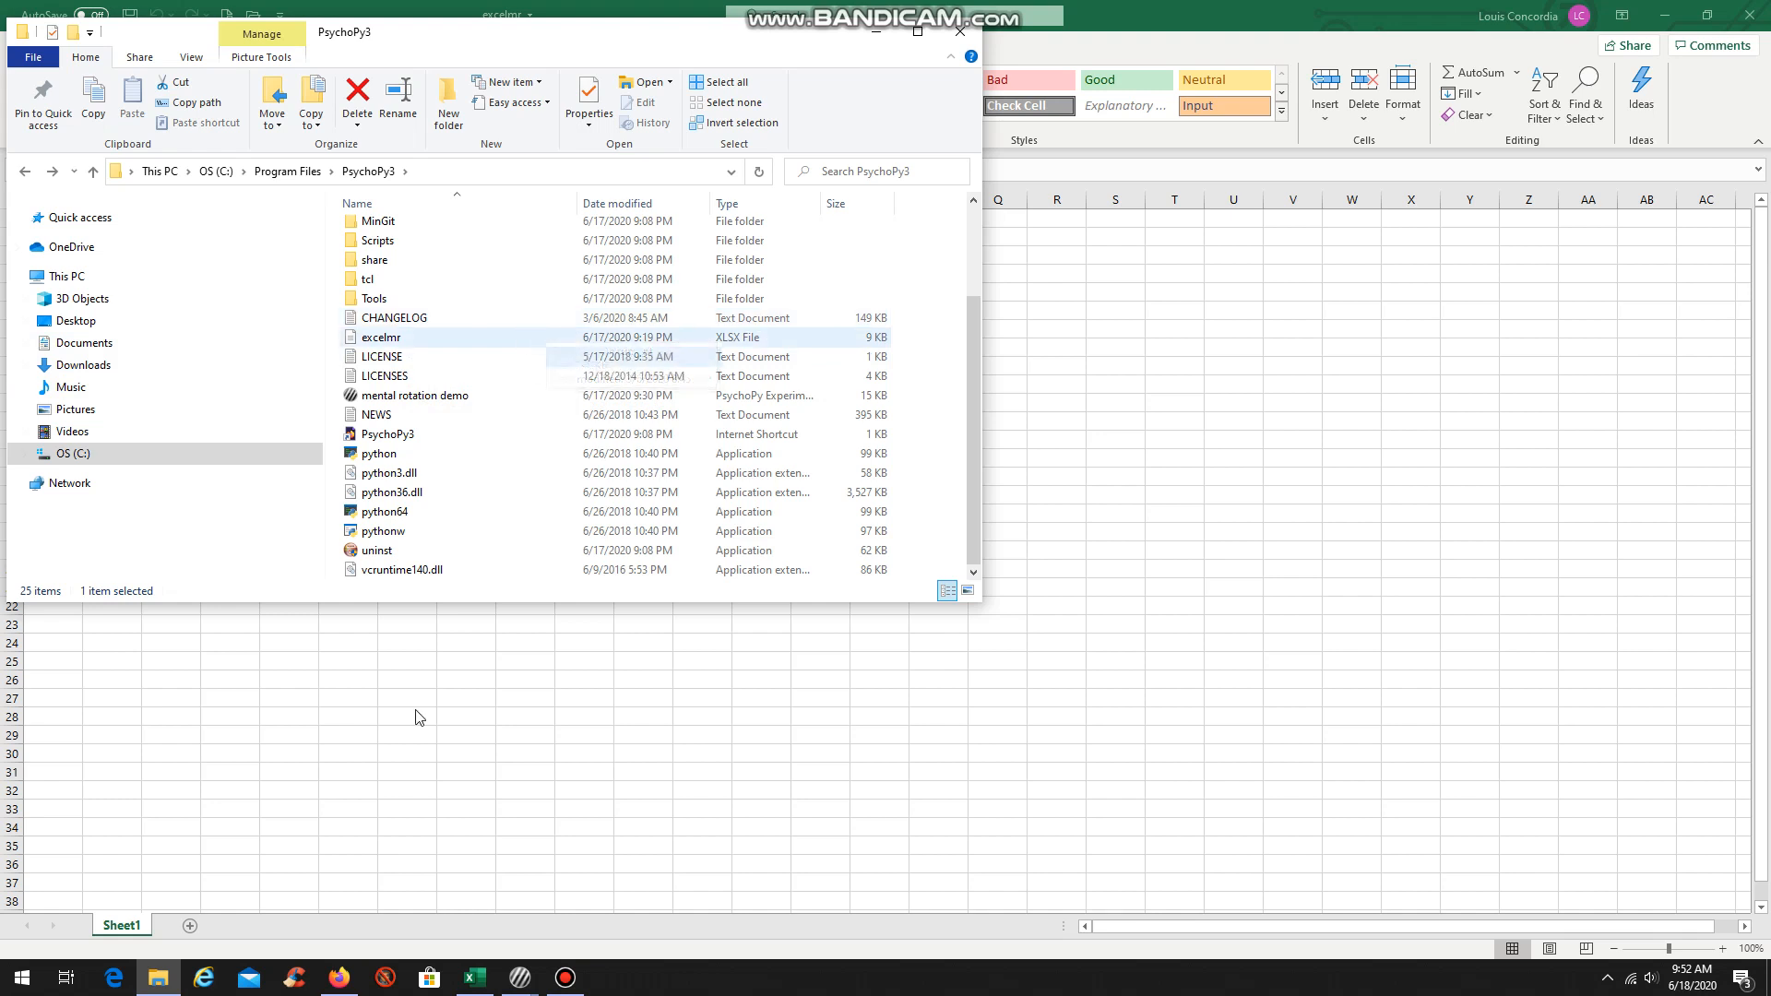
{"action": "scroll", "coordinate": [468, 354], "scroll_direction": "up", "scroll_amount": 2}
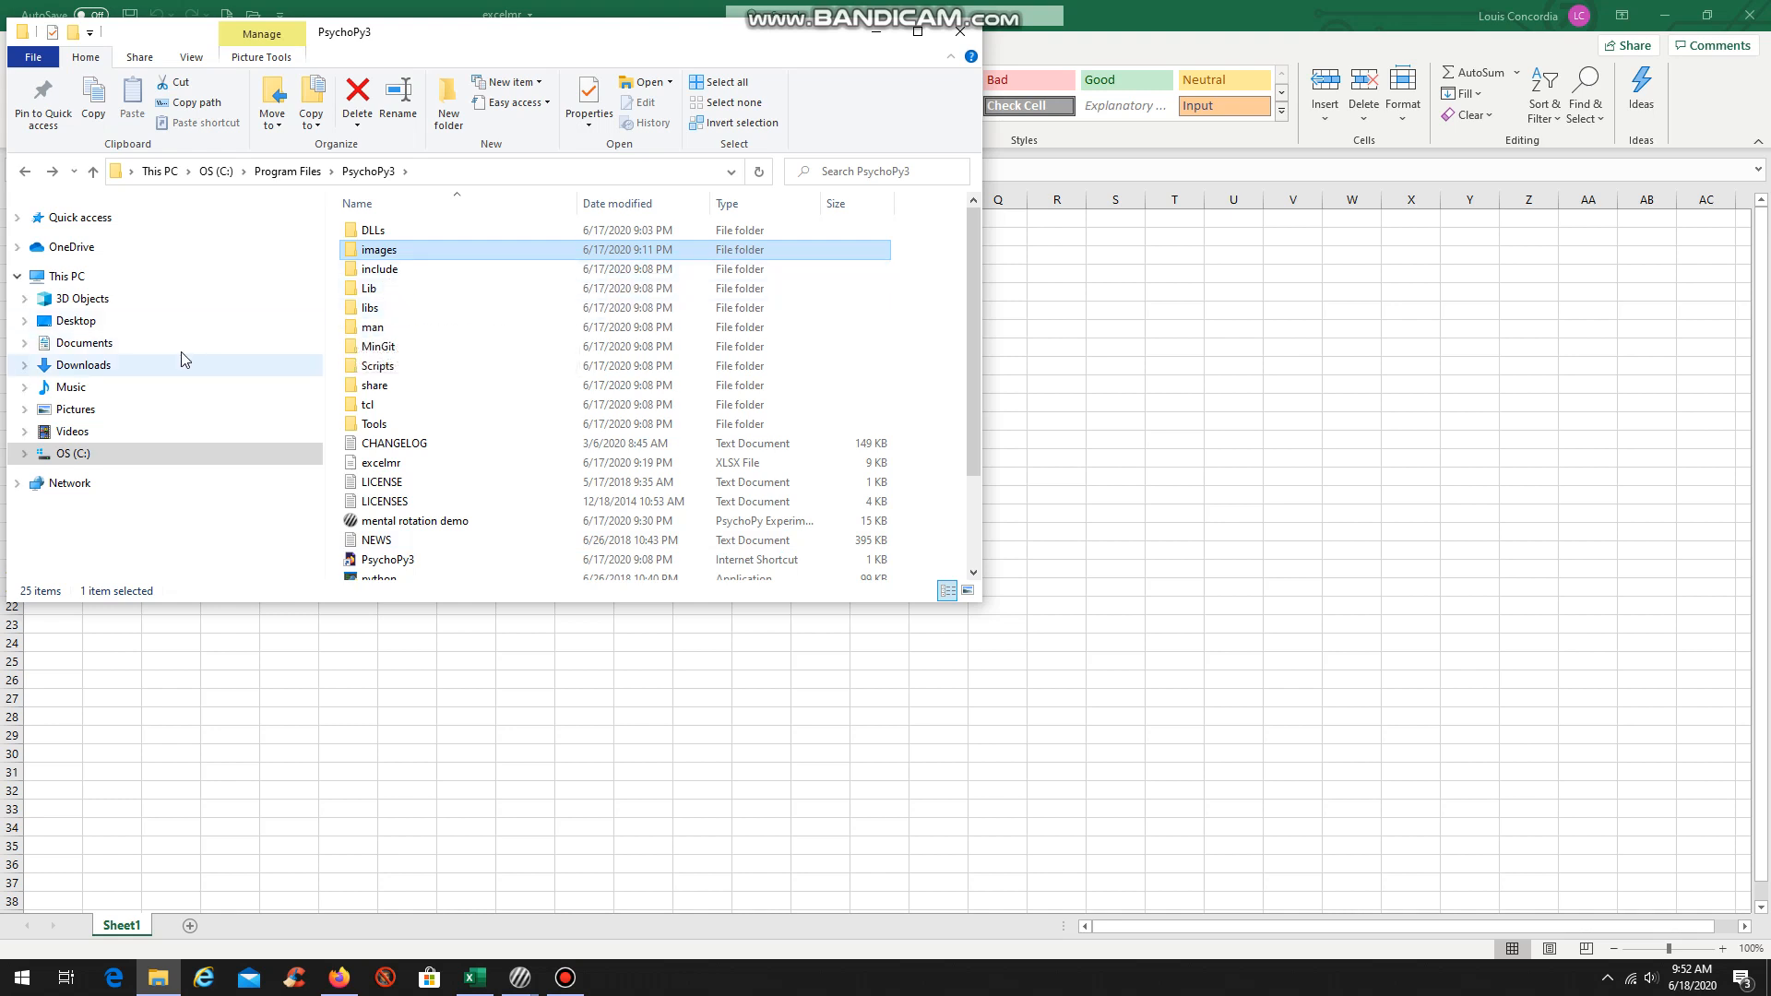
- Examine the images folder inside Documents and the Documents folder list, and minimize File Explorer
{"action": "left_click", "coordinate": [154, 346]}
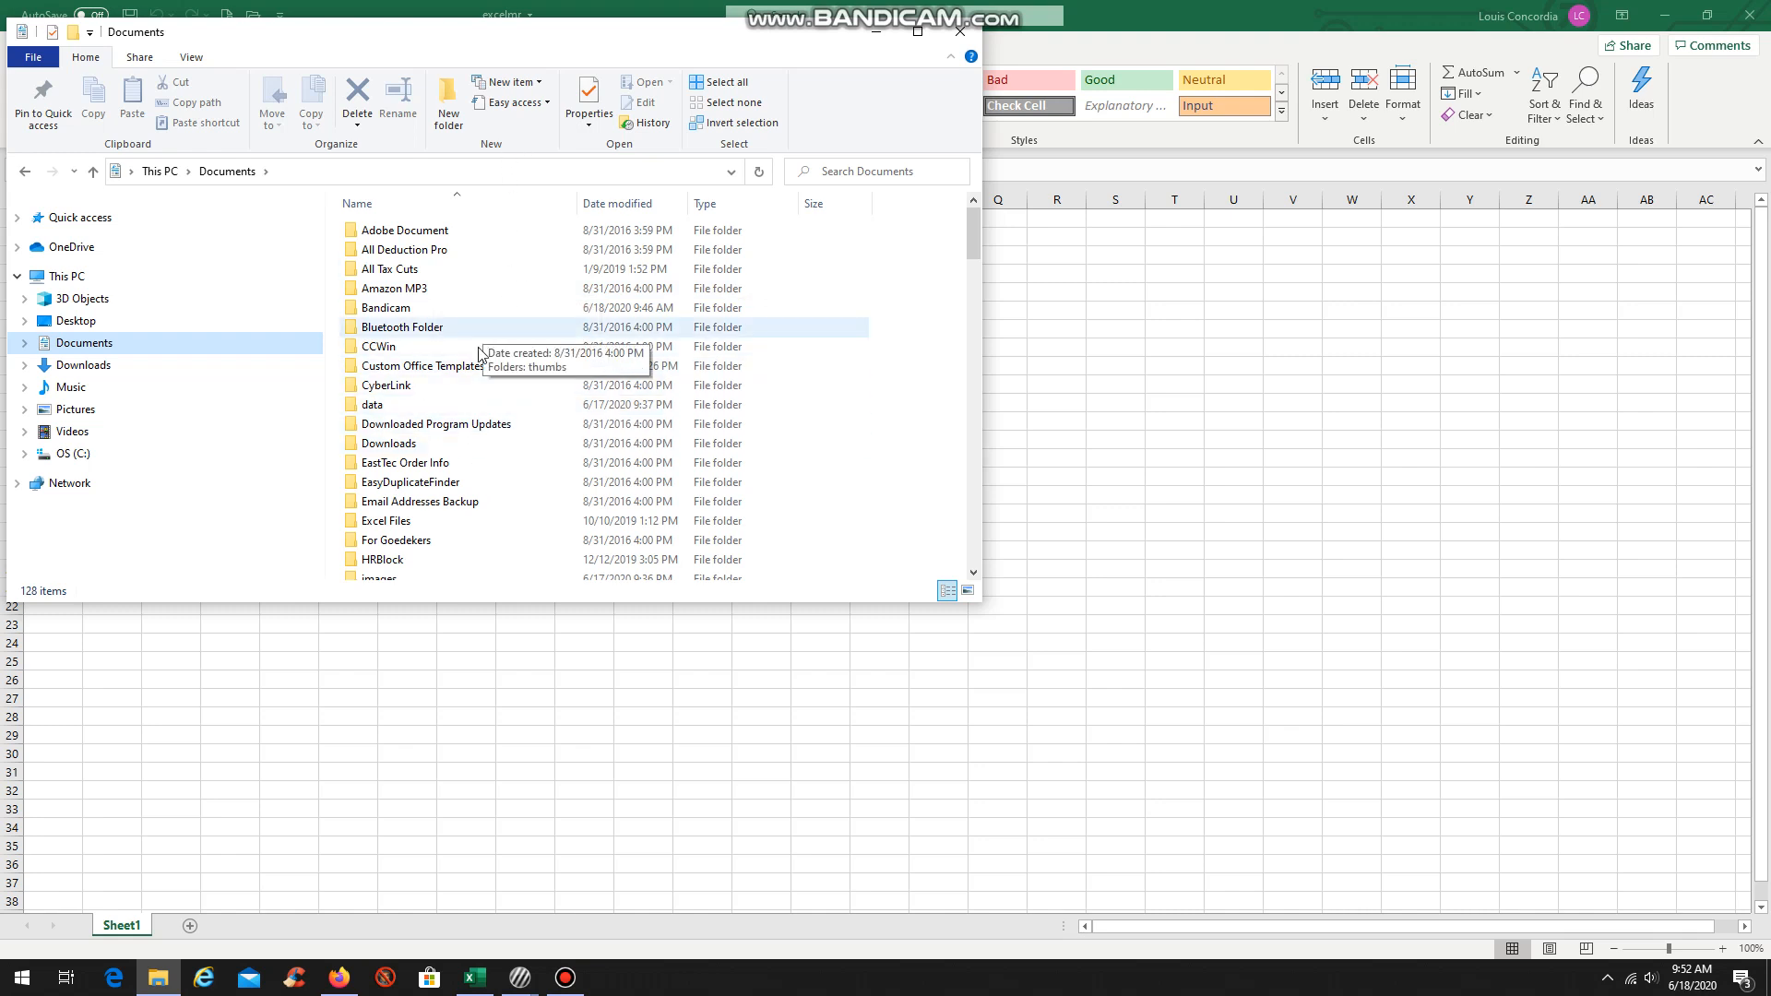
{"action": "scroll", "coordinate": [410, 518], "scroll_direction": "down", "scroll_amount": 3}
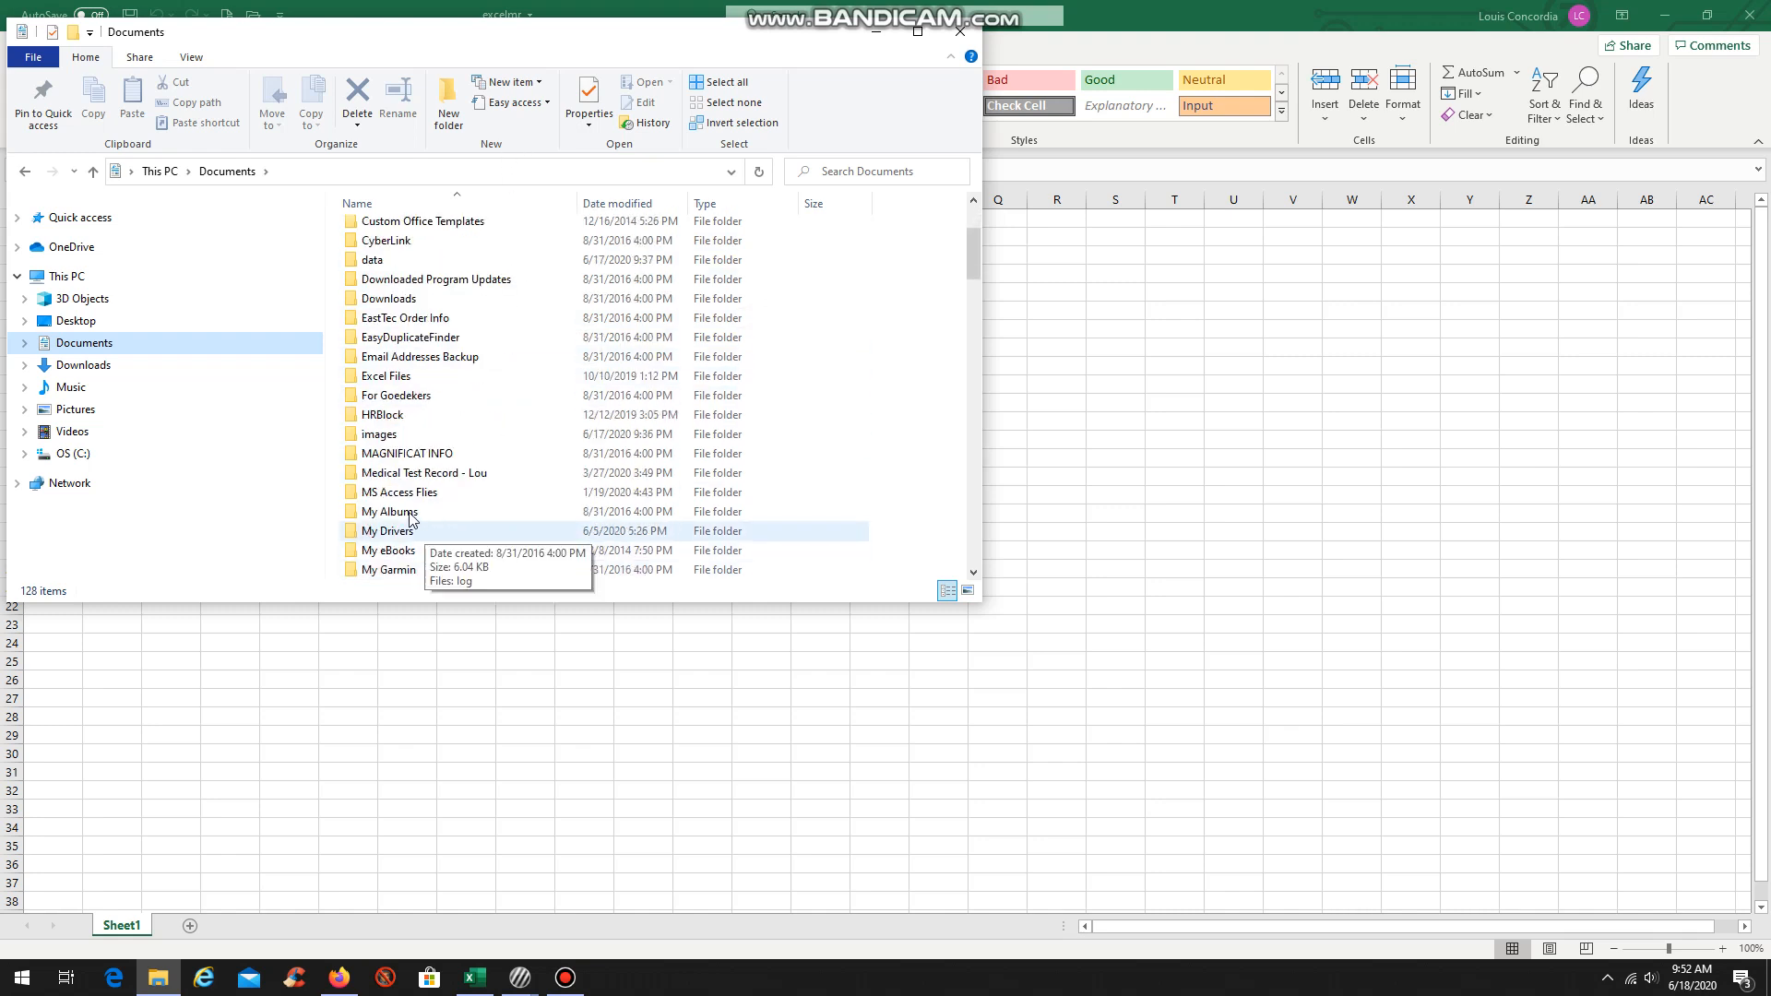
{"action": "double_click", "coordinate": [382, 435]}
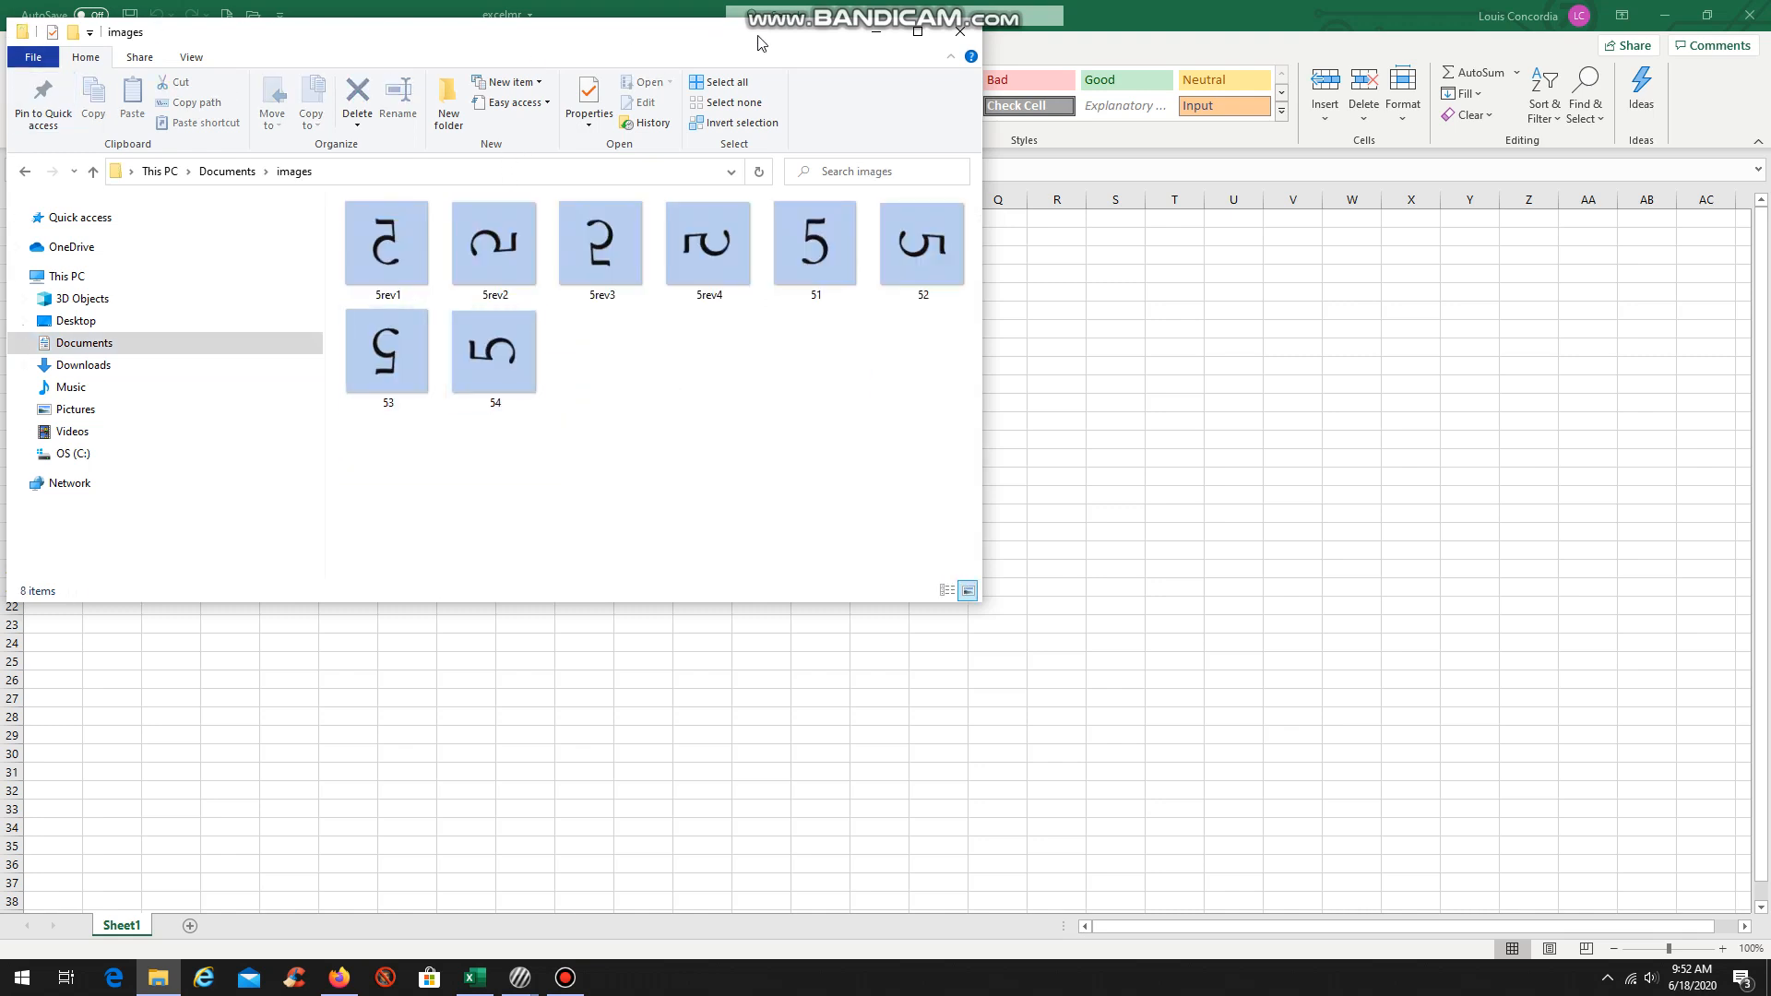
{"action": "left_click", "coordinate": [22, 173]}
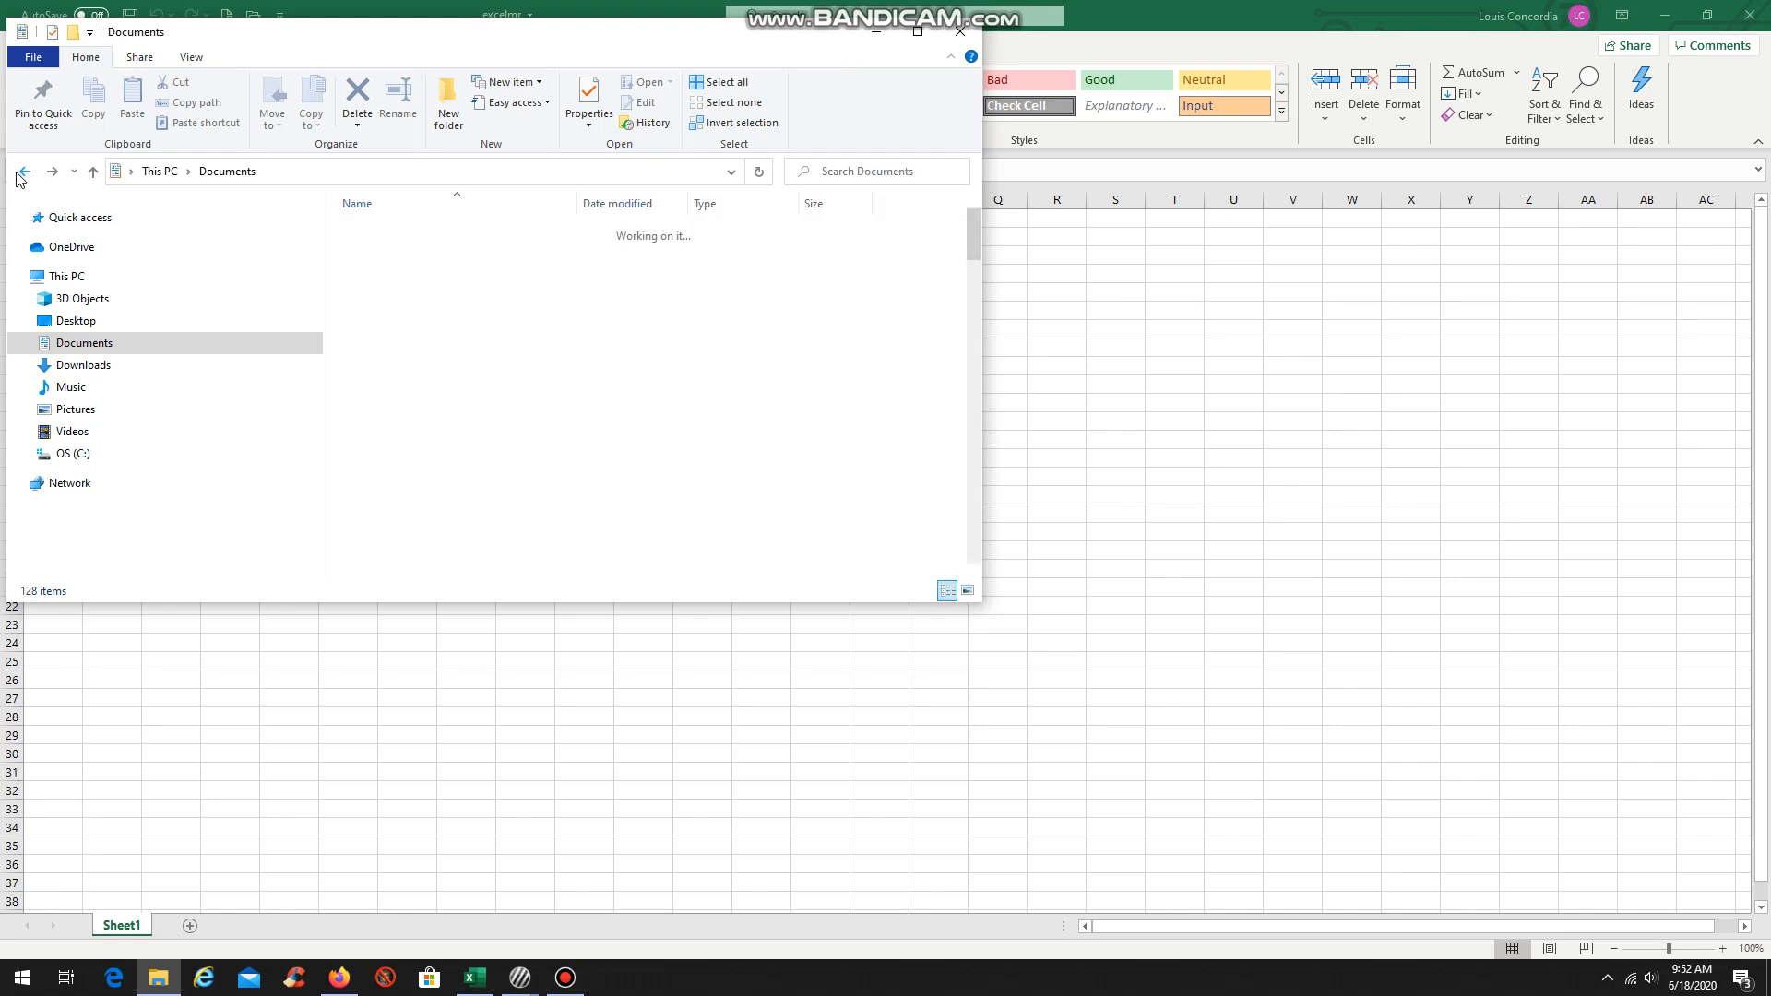
{"action": "scroll", "coordinate": [531, 330], "scroll_direction": "down", "scroll_amount": 5}
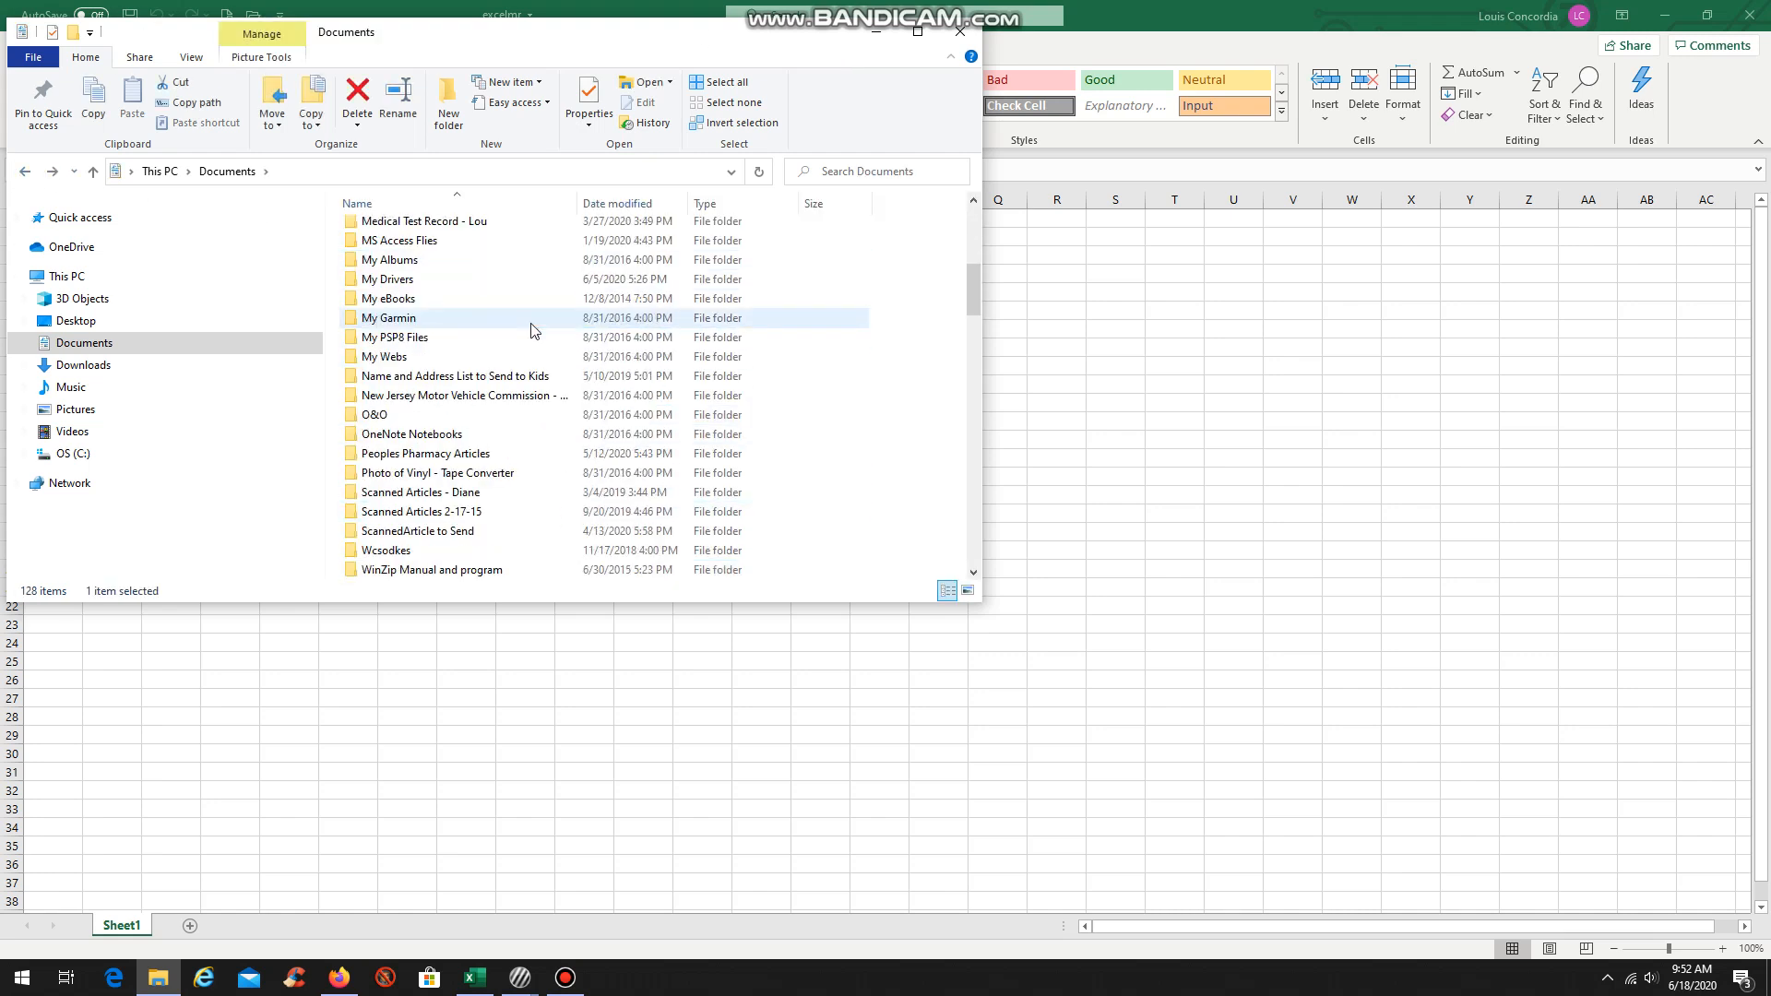
{"action": "scroll", "coordinate": [526, 329], "scroll_direction": "up", "scroll_amount": 7}
{"action": "scroll", "coordinate": [486, 406], "scroll_direction": "down", "scroll_amount": 3}
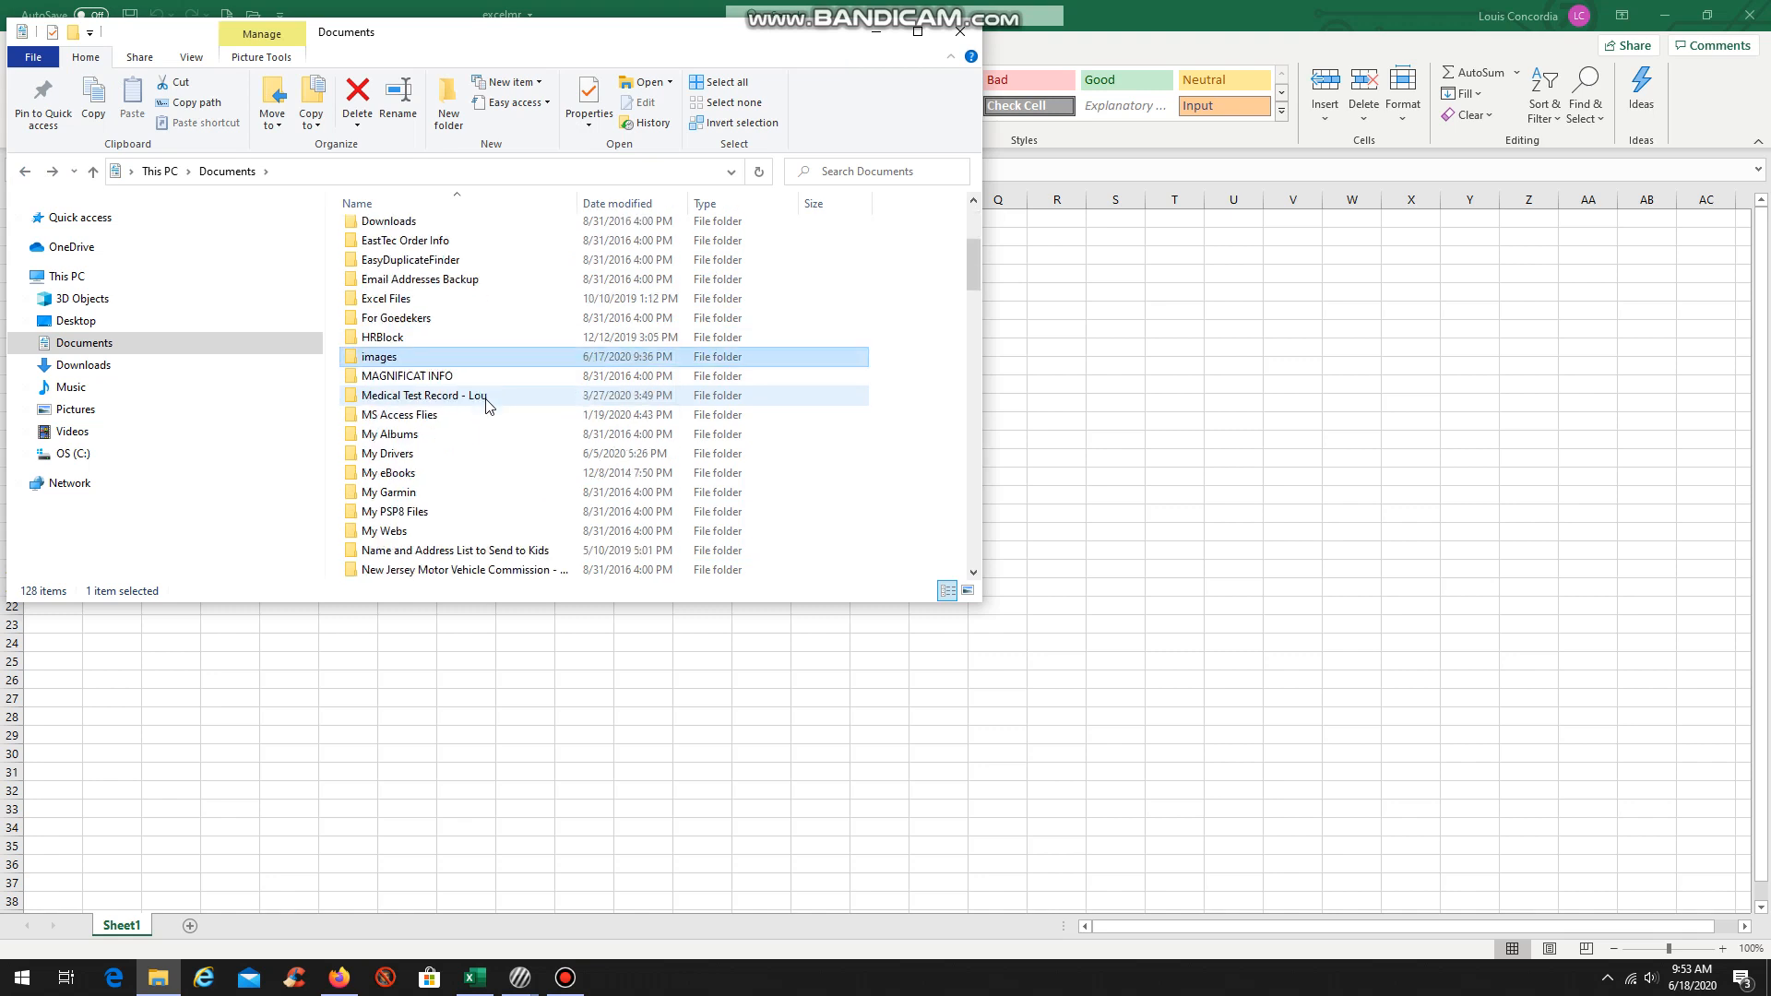
{"action": "scroll", "coordinate": [489, 406], "scroll_direction": "up", "scroll_amount": 4}
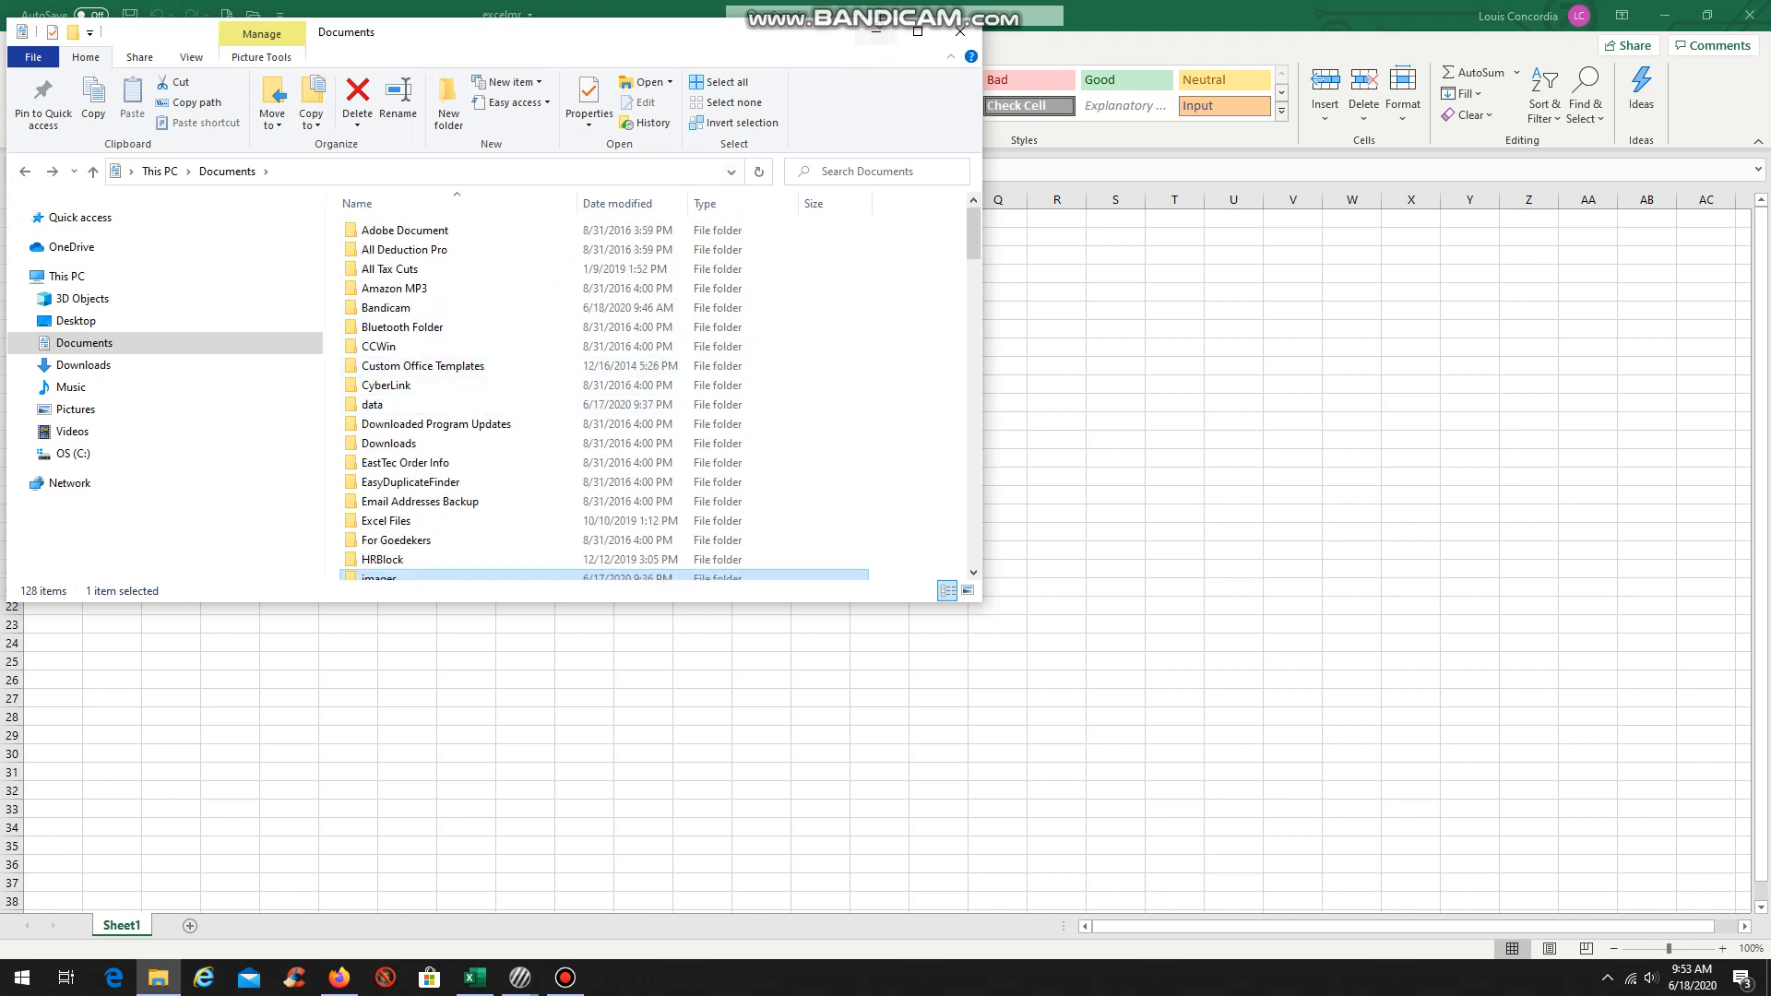
{"action": "left_click", "coordinate": [878, 33]}
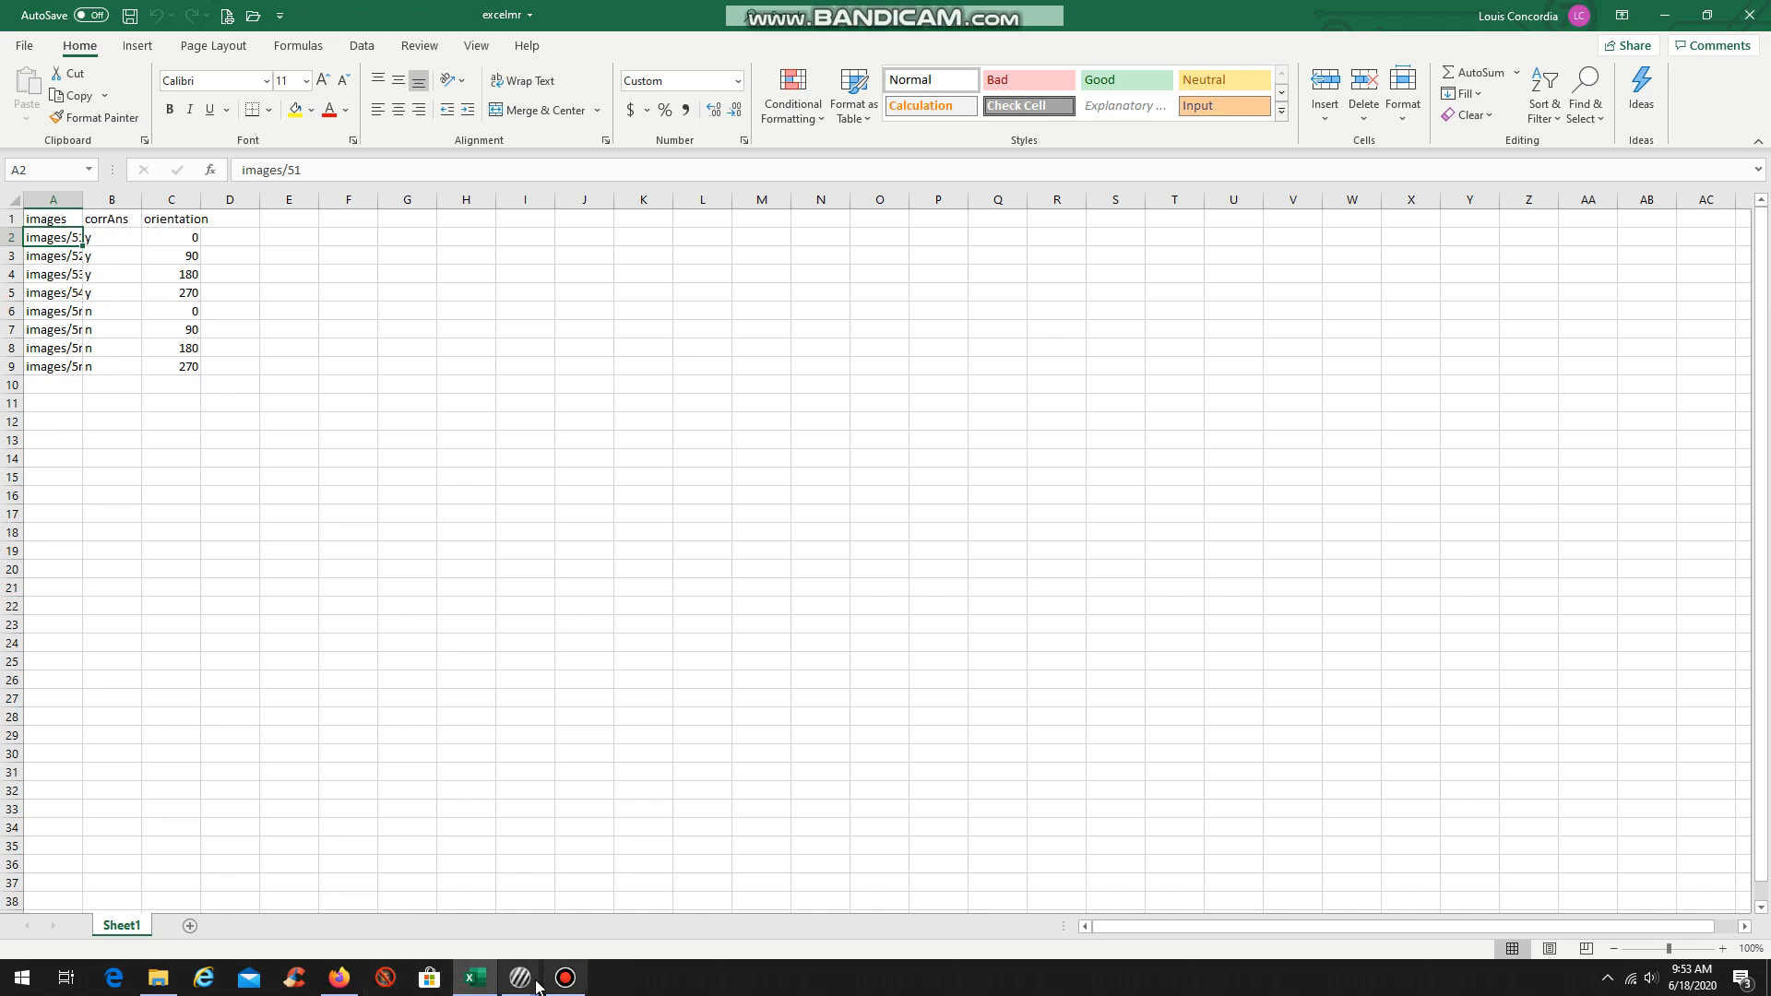
- Switch back to PsychoPy Builder and insert a new routine named end after the trial routine in the flow
{"action": "mouse_move", "coordinate": [520, 978]}
{"action": "left_click", "coordinate": [650, 906]}
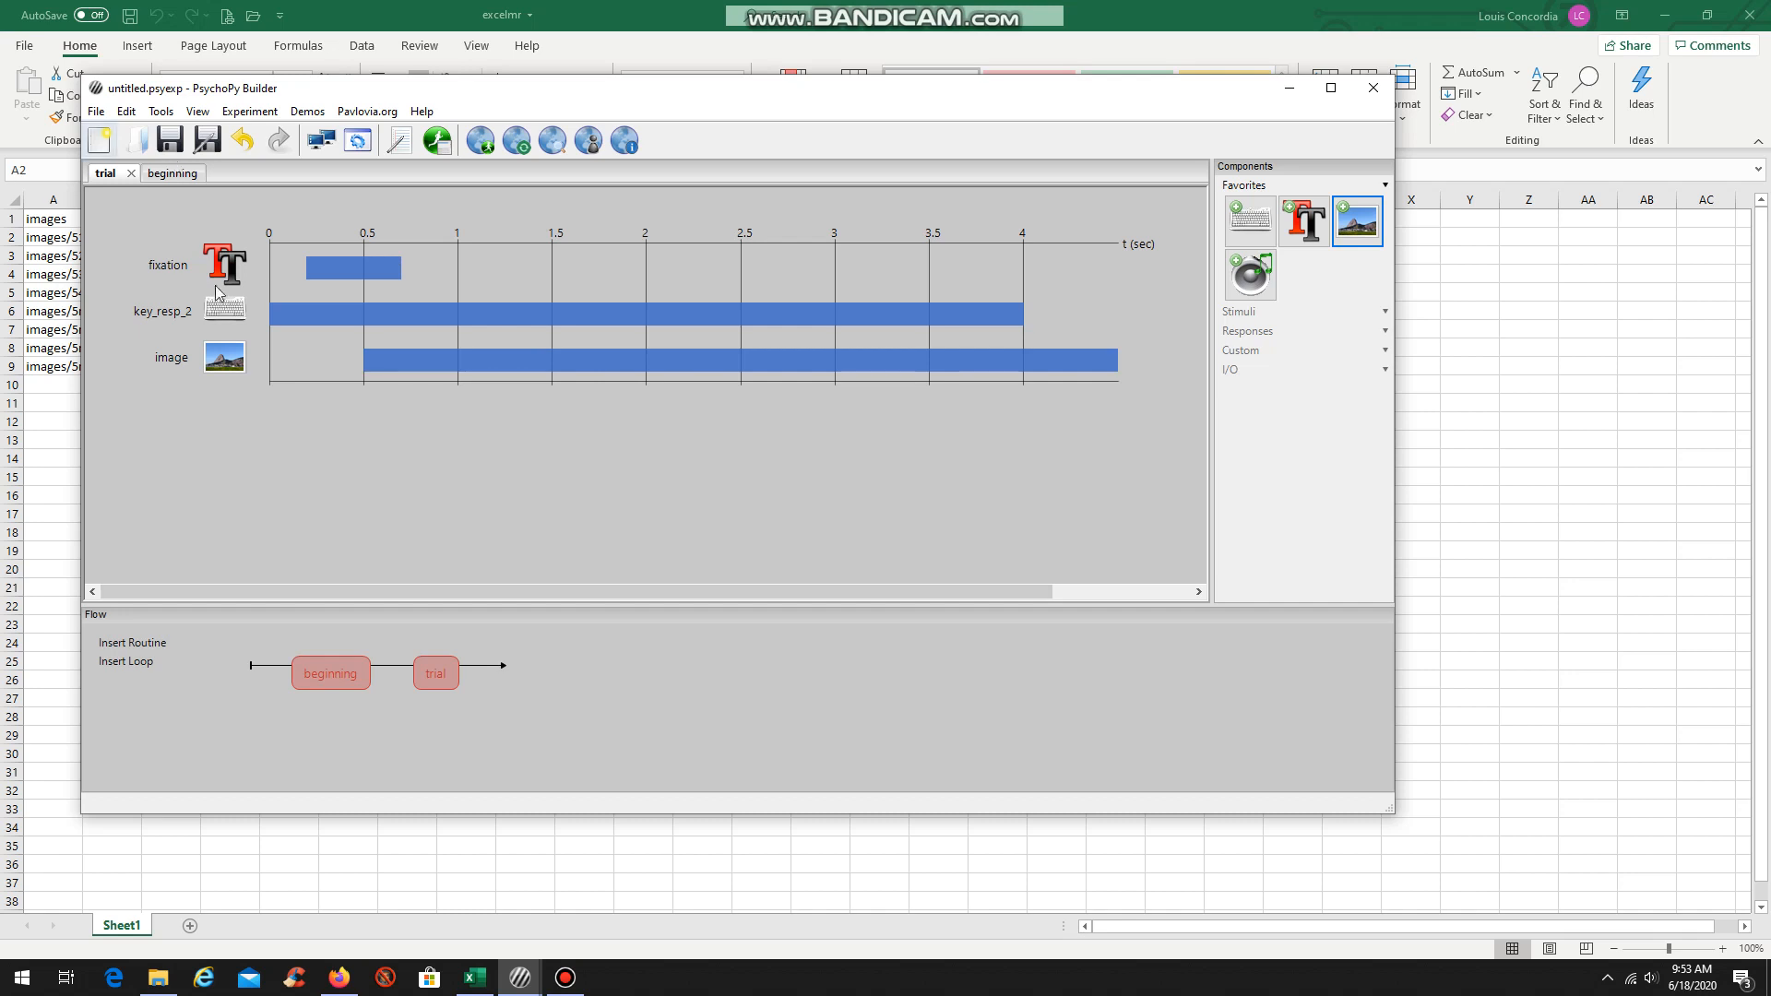
{"action": "left_click", "coordinate": [133, 642]}
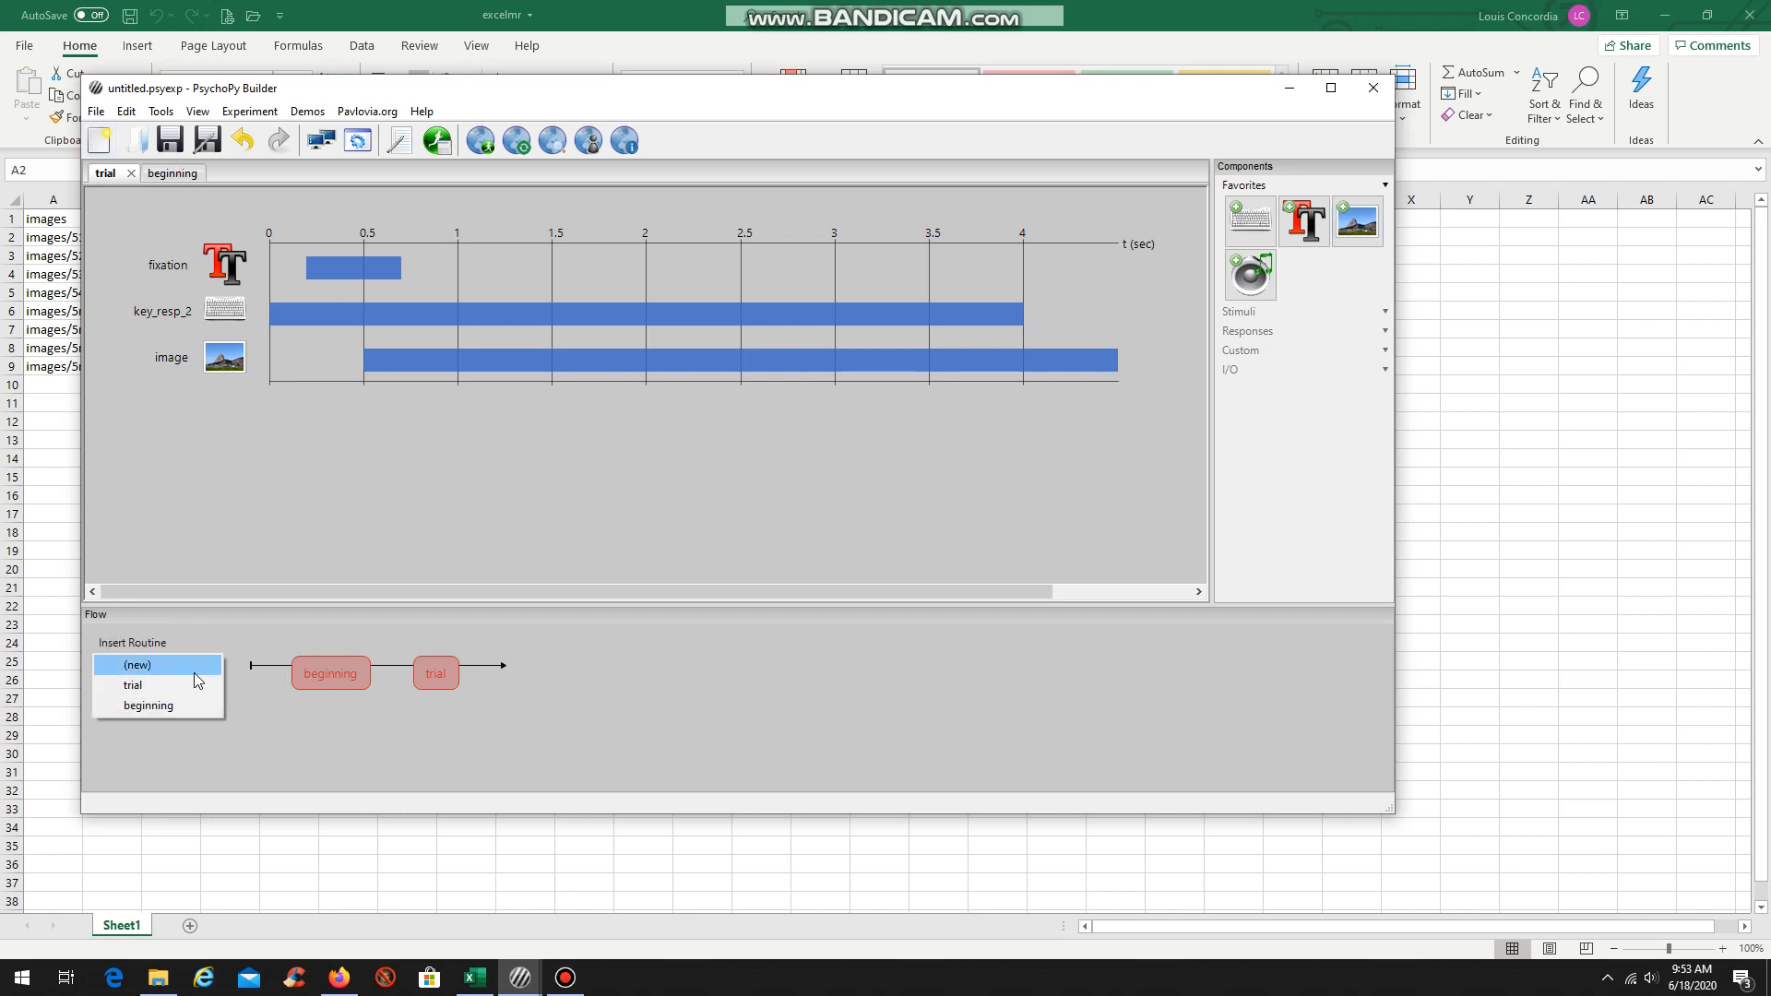
{"action": "left_click", "coordinate": [139, 665]}
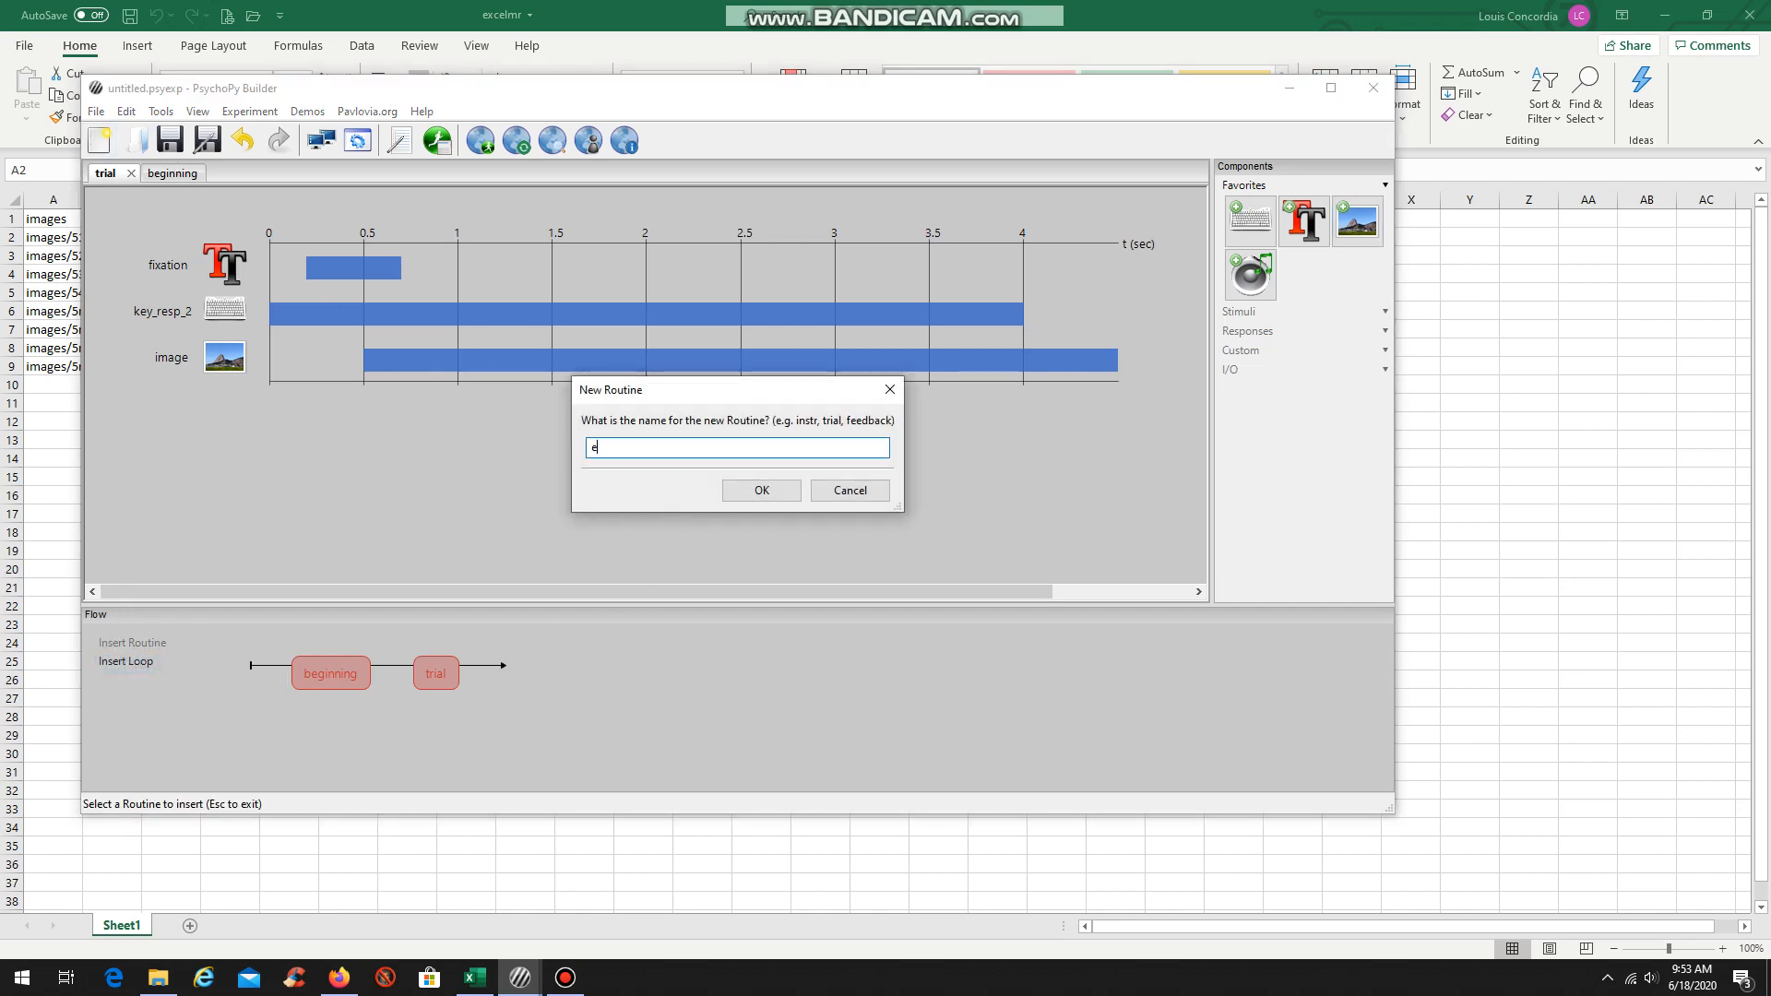
{"action": "type", "text": "end"}
{"action": "left_click", "coordinate": [777, 497]}
{"action": "left_click", "coordinate": [480, 665]}
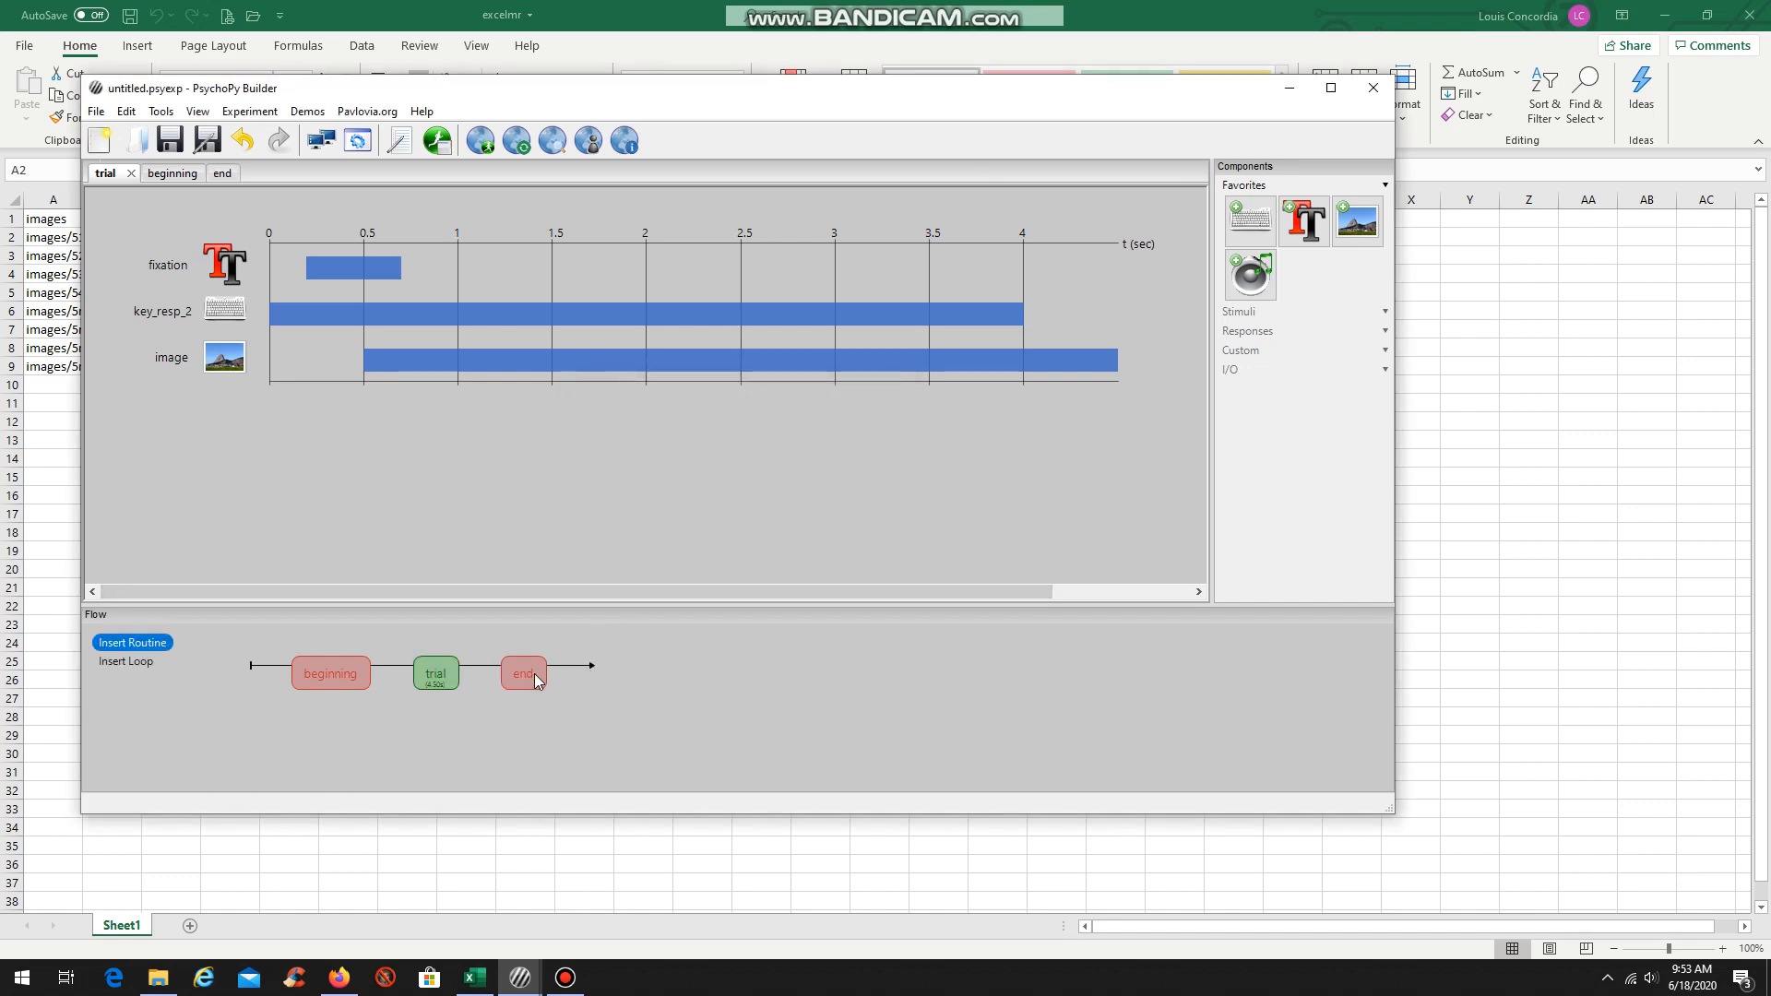
- Add a text component to the end routine reading "Thanks for participating" and "Press any key to continue", with the duration left blank
{"action": "left_click", "coordinate": [533, 674]}
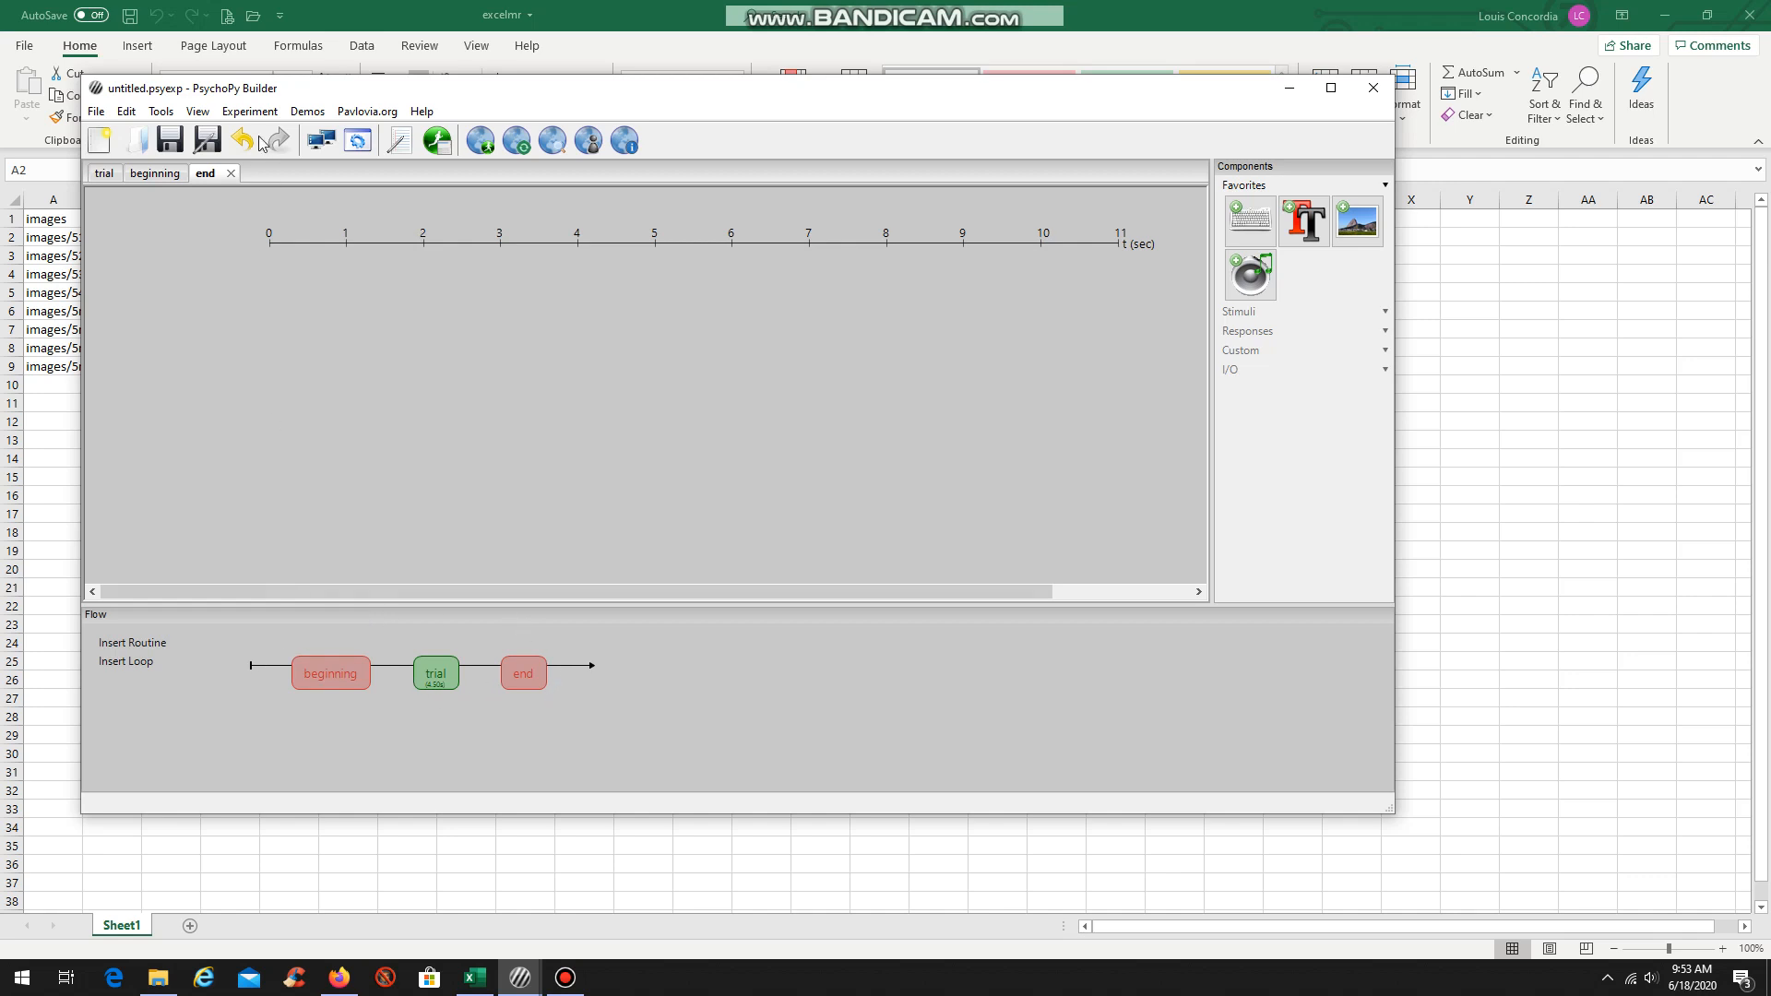
{"action": "left_click", "coordinate": [1305, 222]}
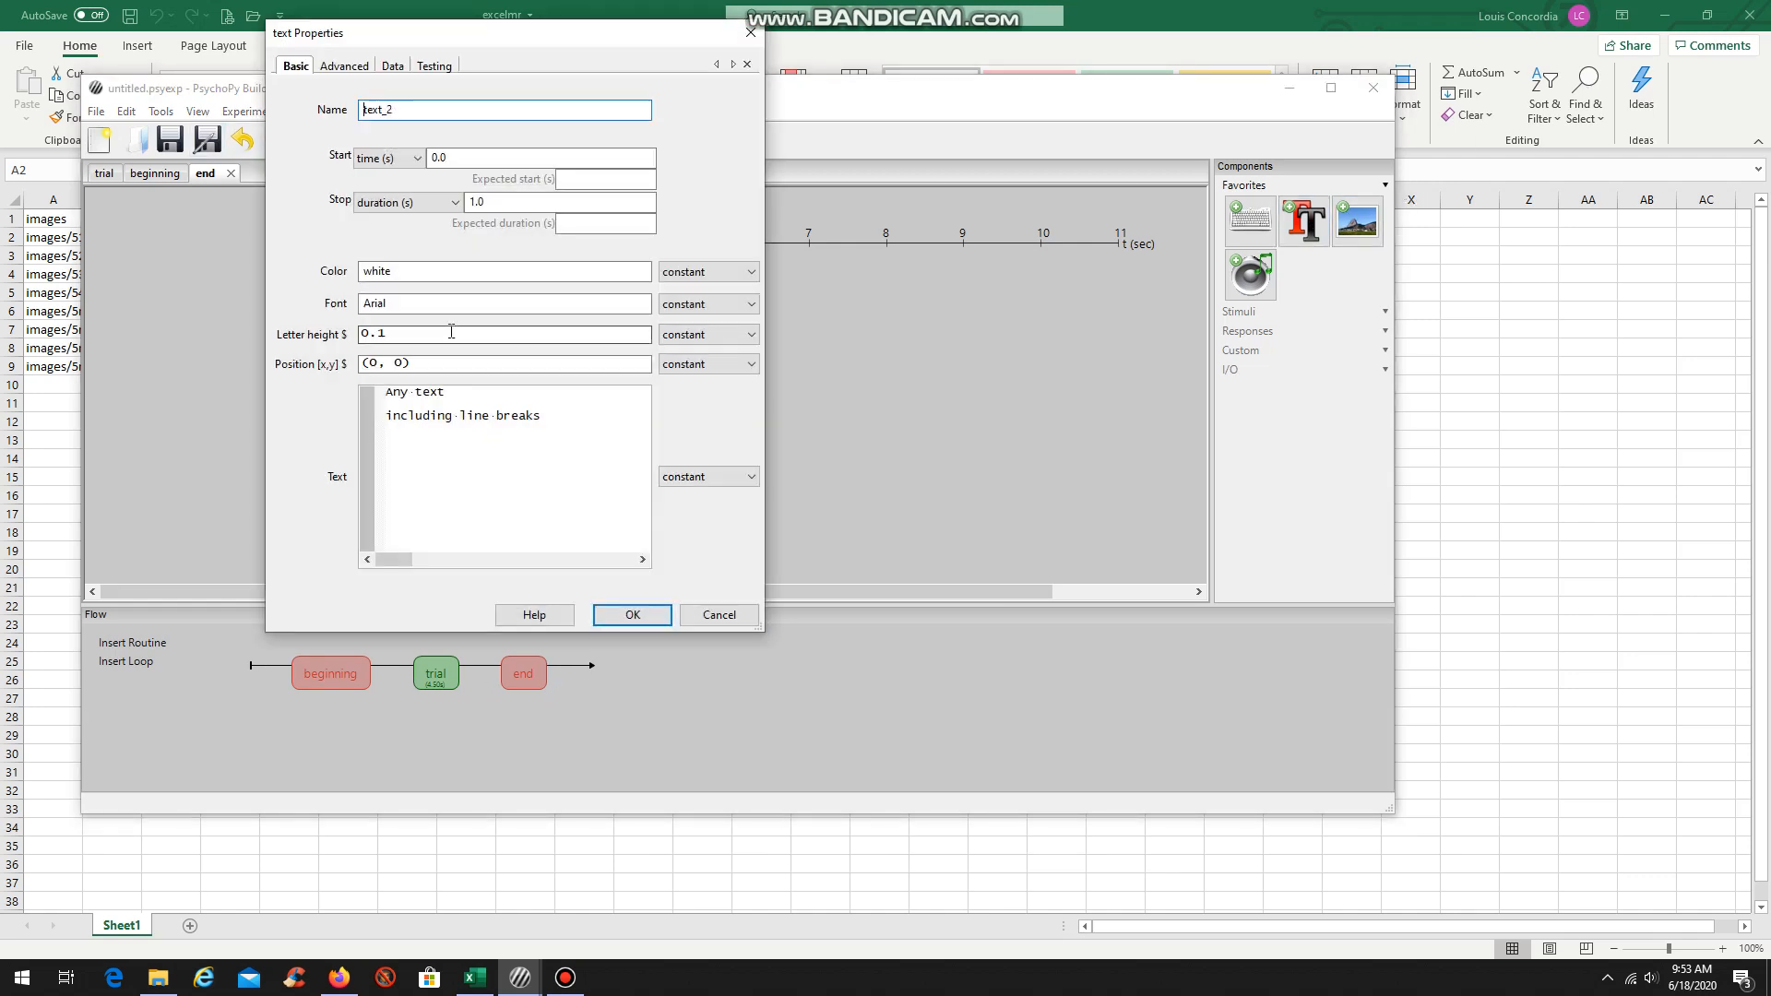
{"action": "type", "text": "Thanks"}
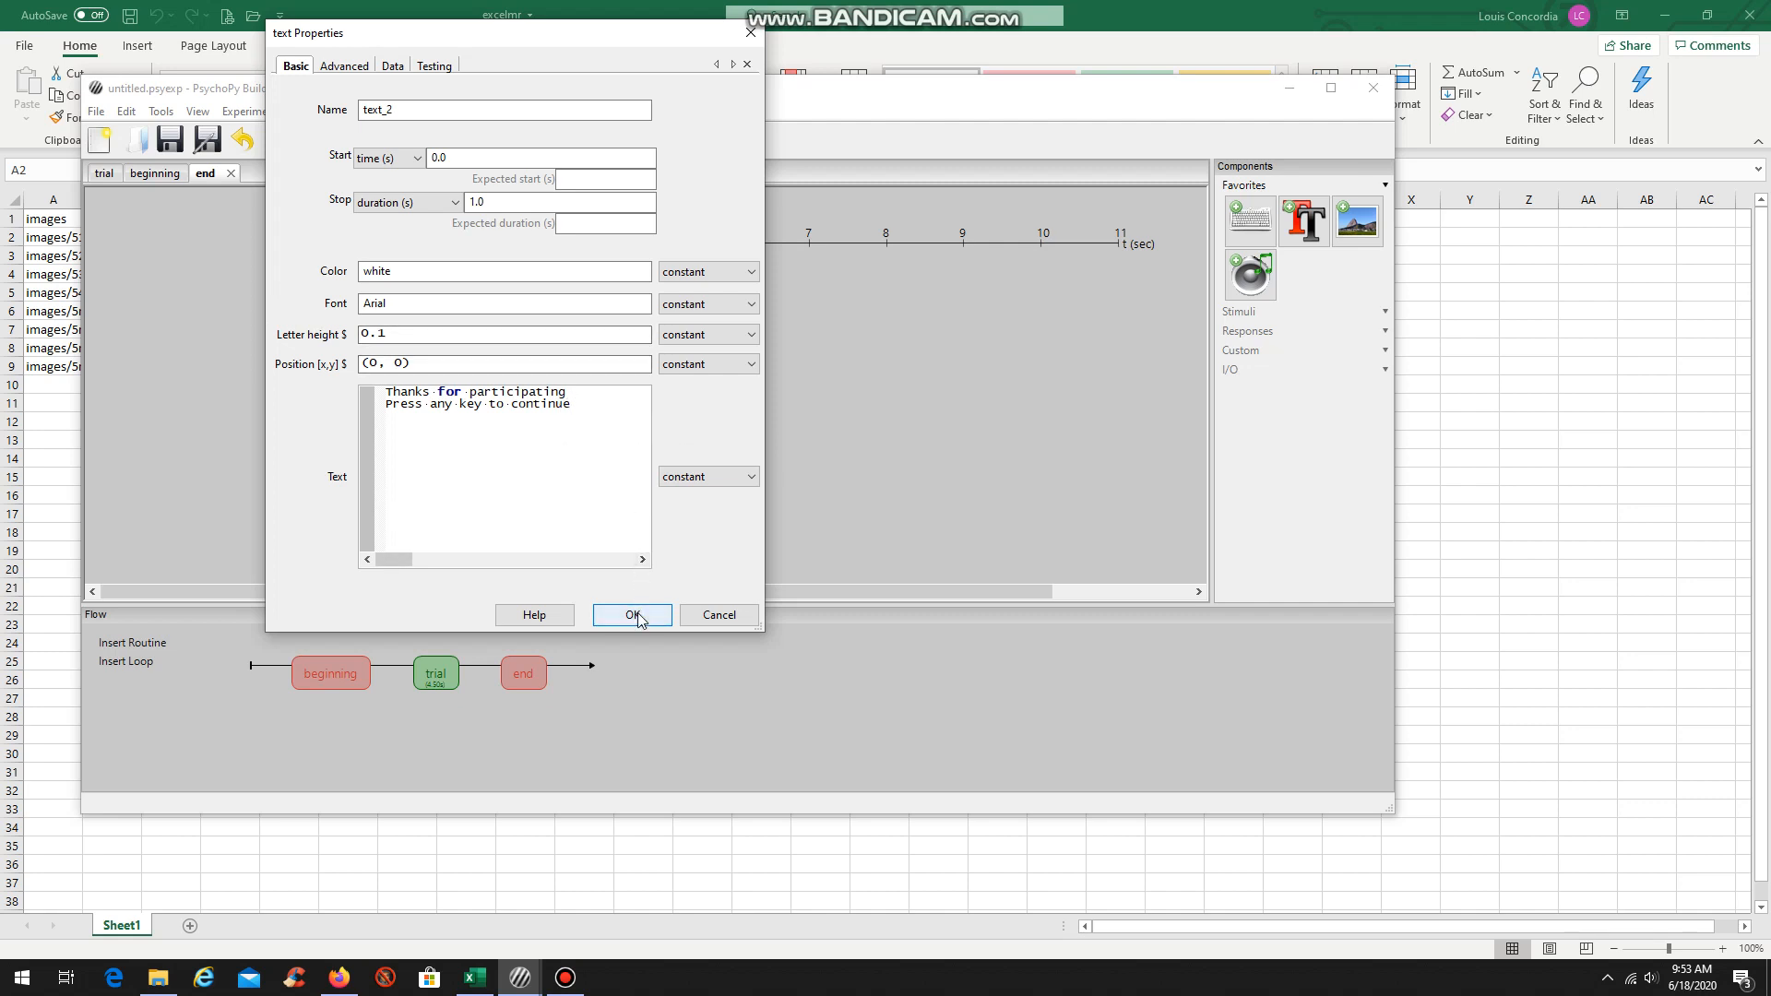
{"action": "double_click", "coordinate": [472, 202]}
{"action": "key", "text": "BackSpace"}
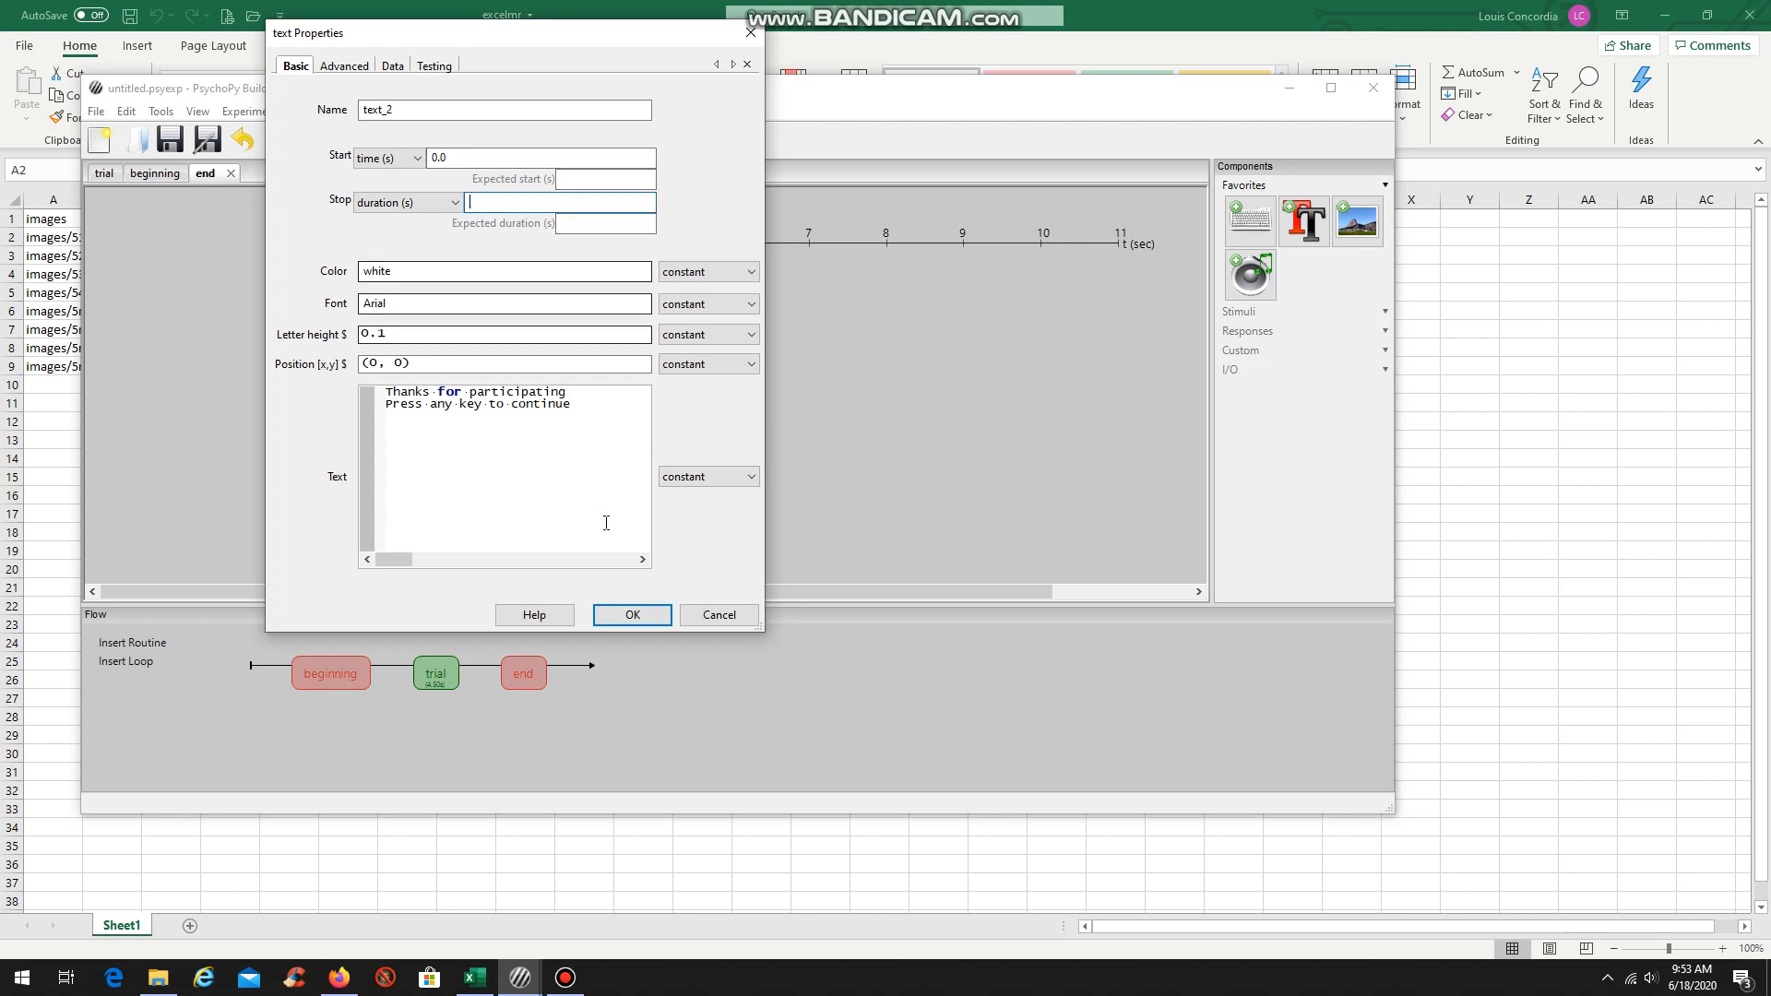
{"action": "left_click", "coordinate": [635, 612]}
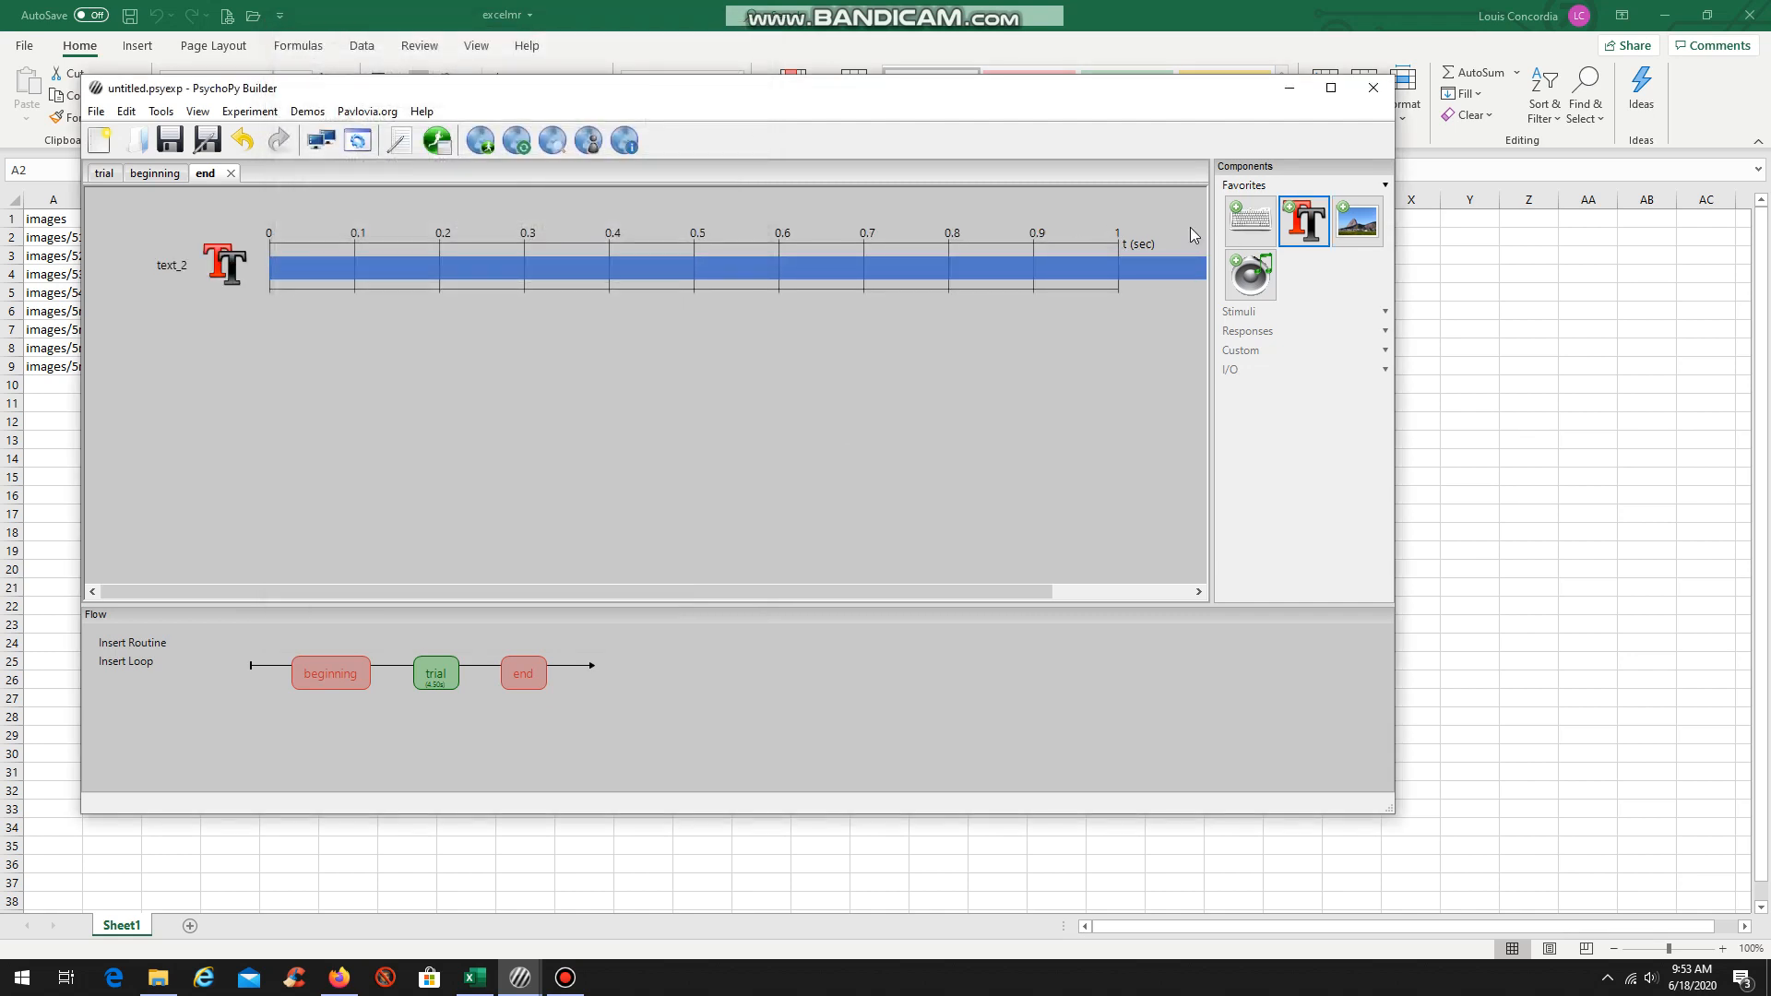
- Add a keyboard response component to the end routine with the allowed keys cleared
{"action": "left_click", "coordinate": [1251, 220]}
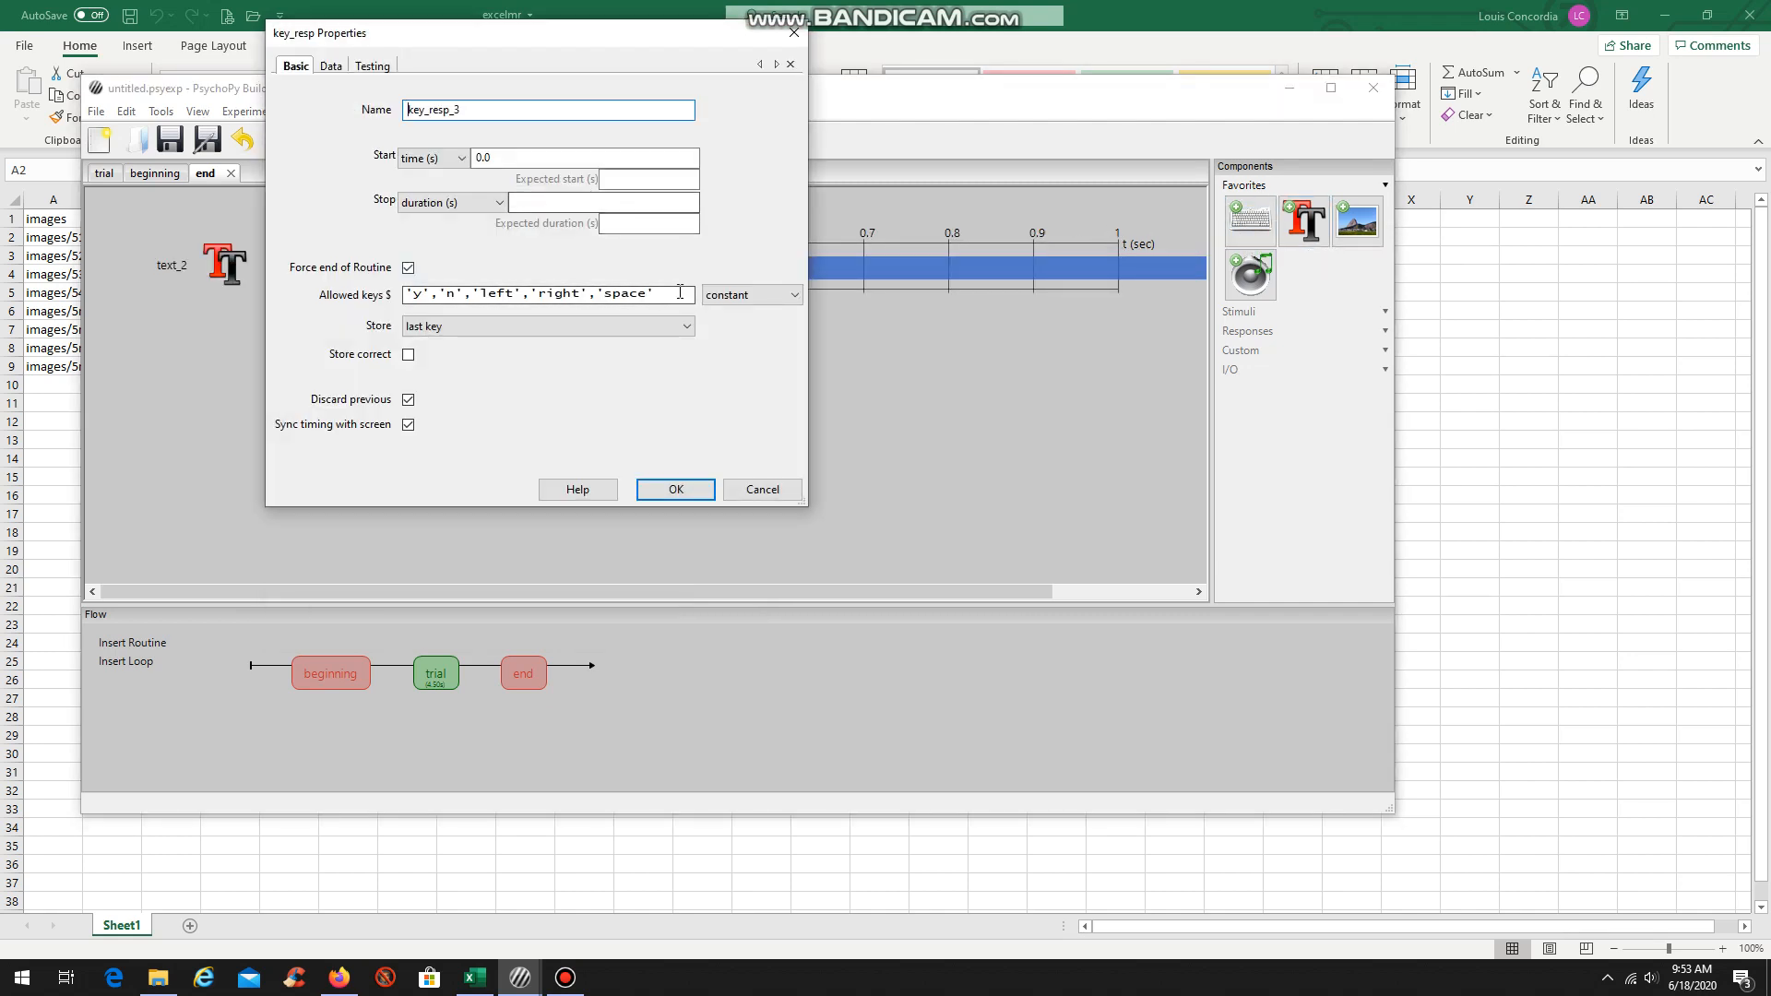
{"action": "left_click_drag", "start_coordinate": [680, 292], "coordinate": [7, 316]}
{"action": "key", "text": "BackSpace"}
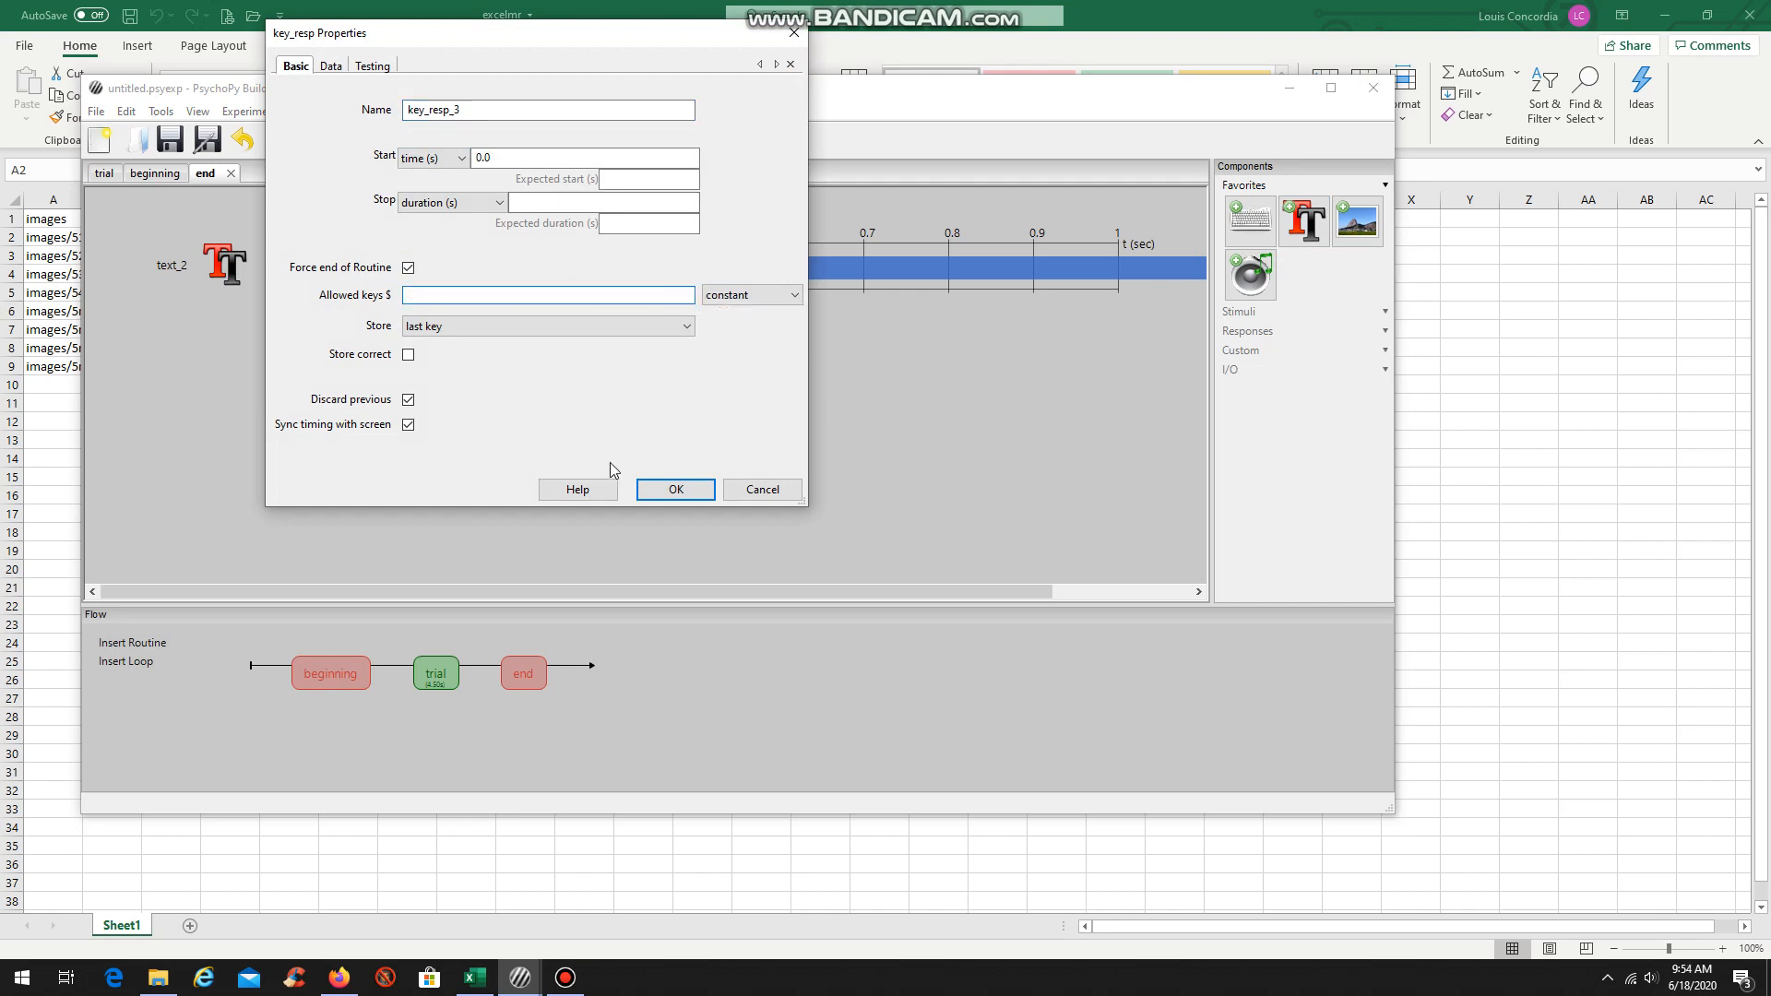
{"action": "left_click", "coordinate": [676, 490]}
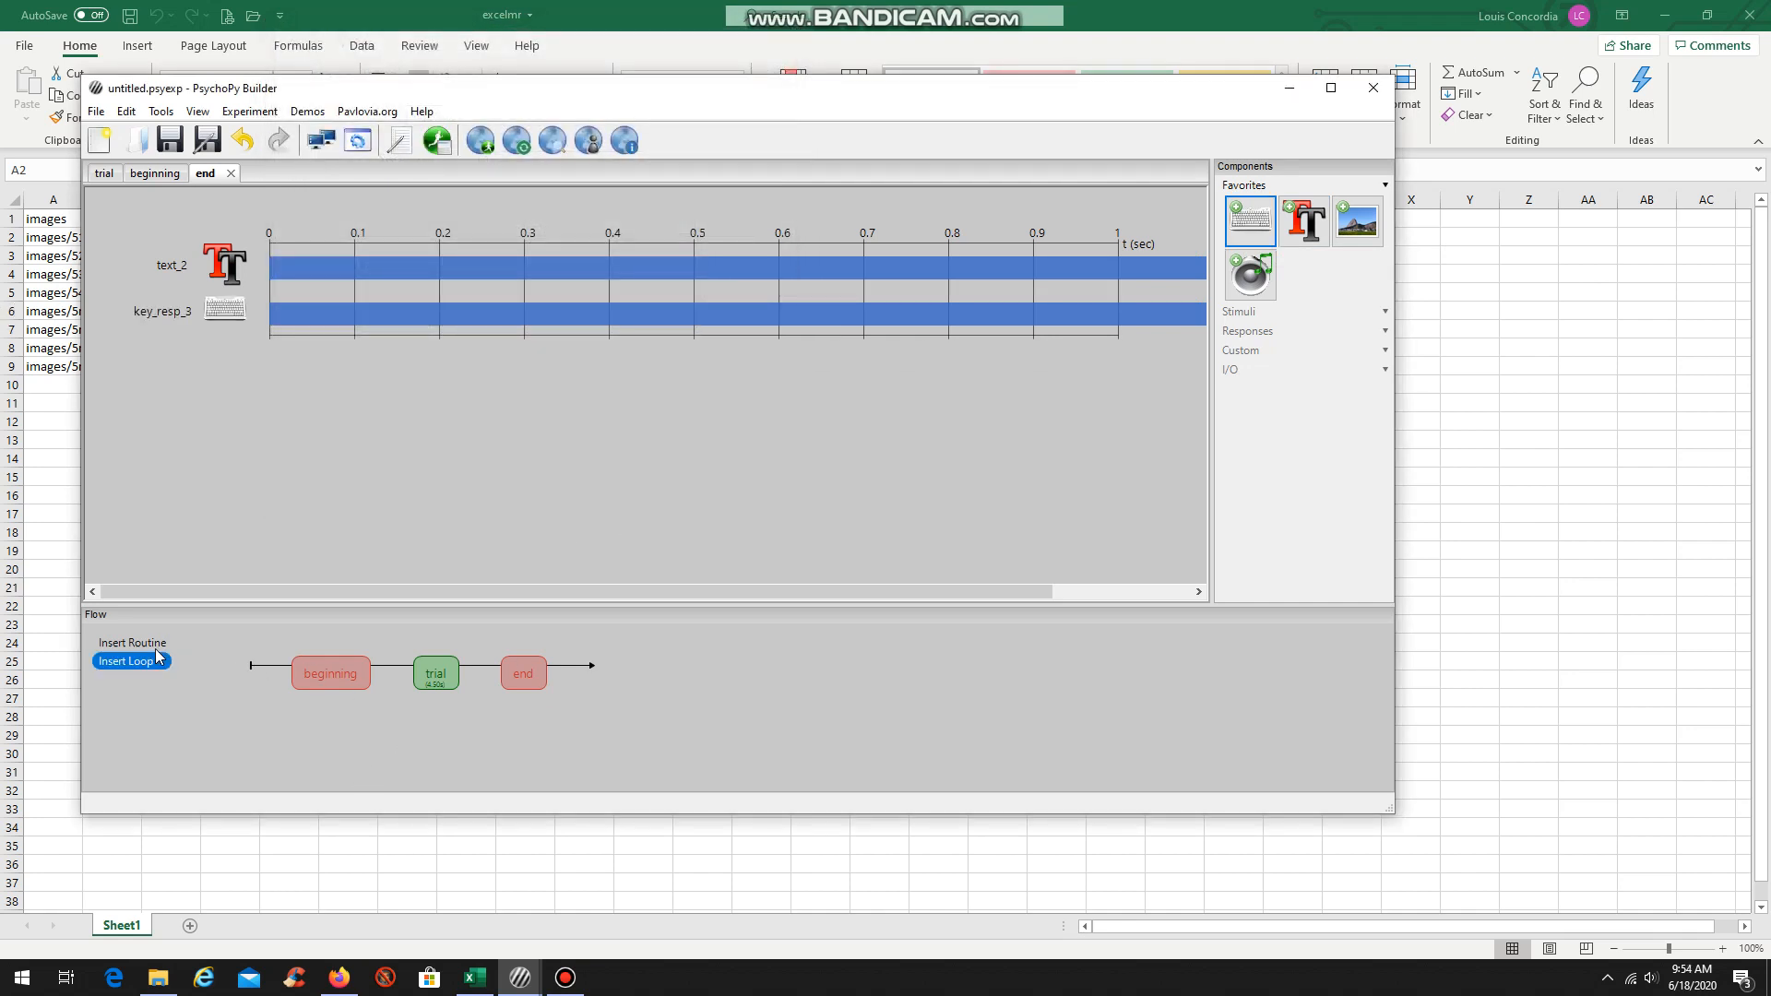
- Insert a loop around only the trial routine in the flow and set its number of repetitions to 1
{"action": "left_click", "coordinate": [144, 672]}
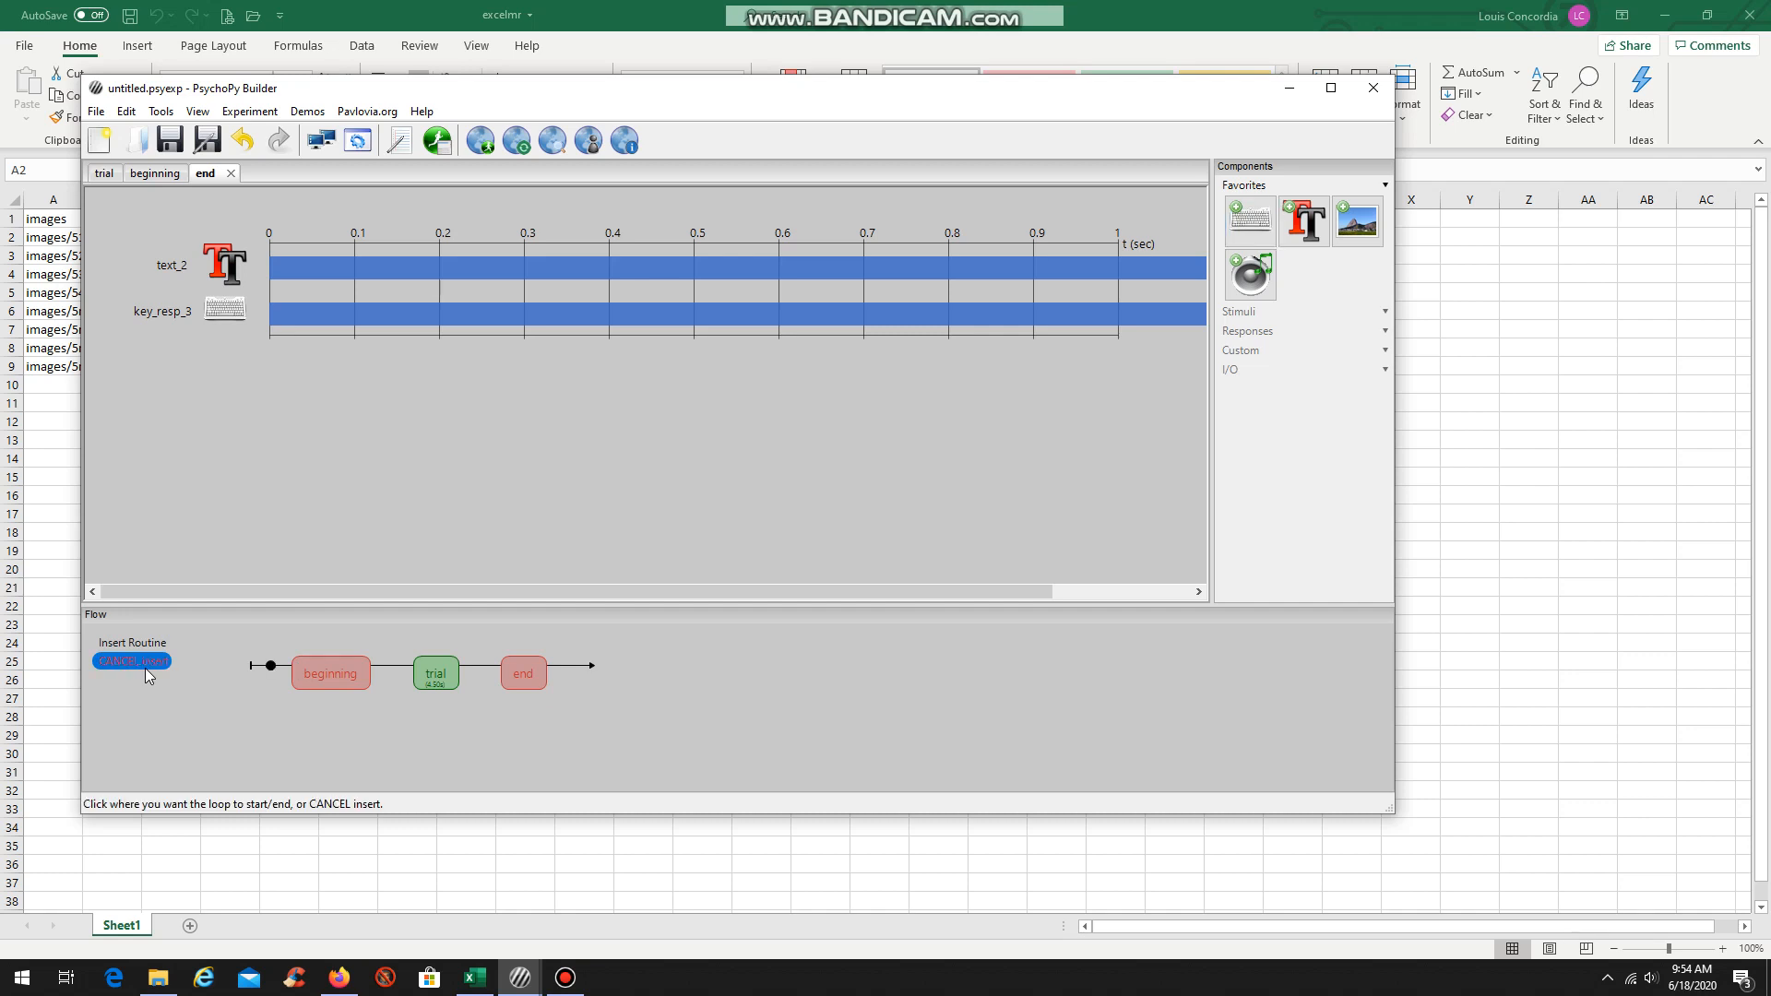
{"action": "left_click", "coordinate": [403, 670]}
{"action": "left_click", "coordinate": [480, 666]}
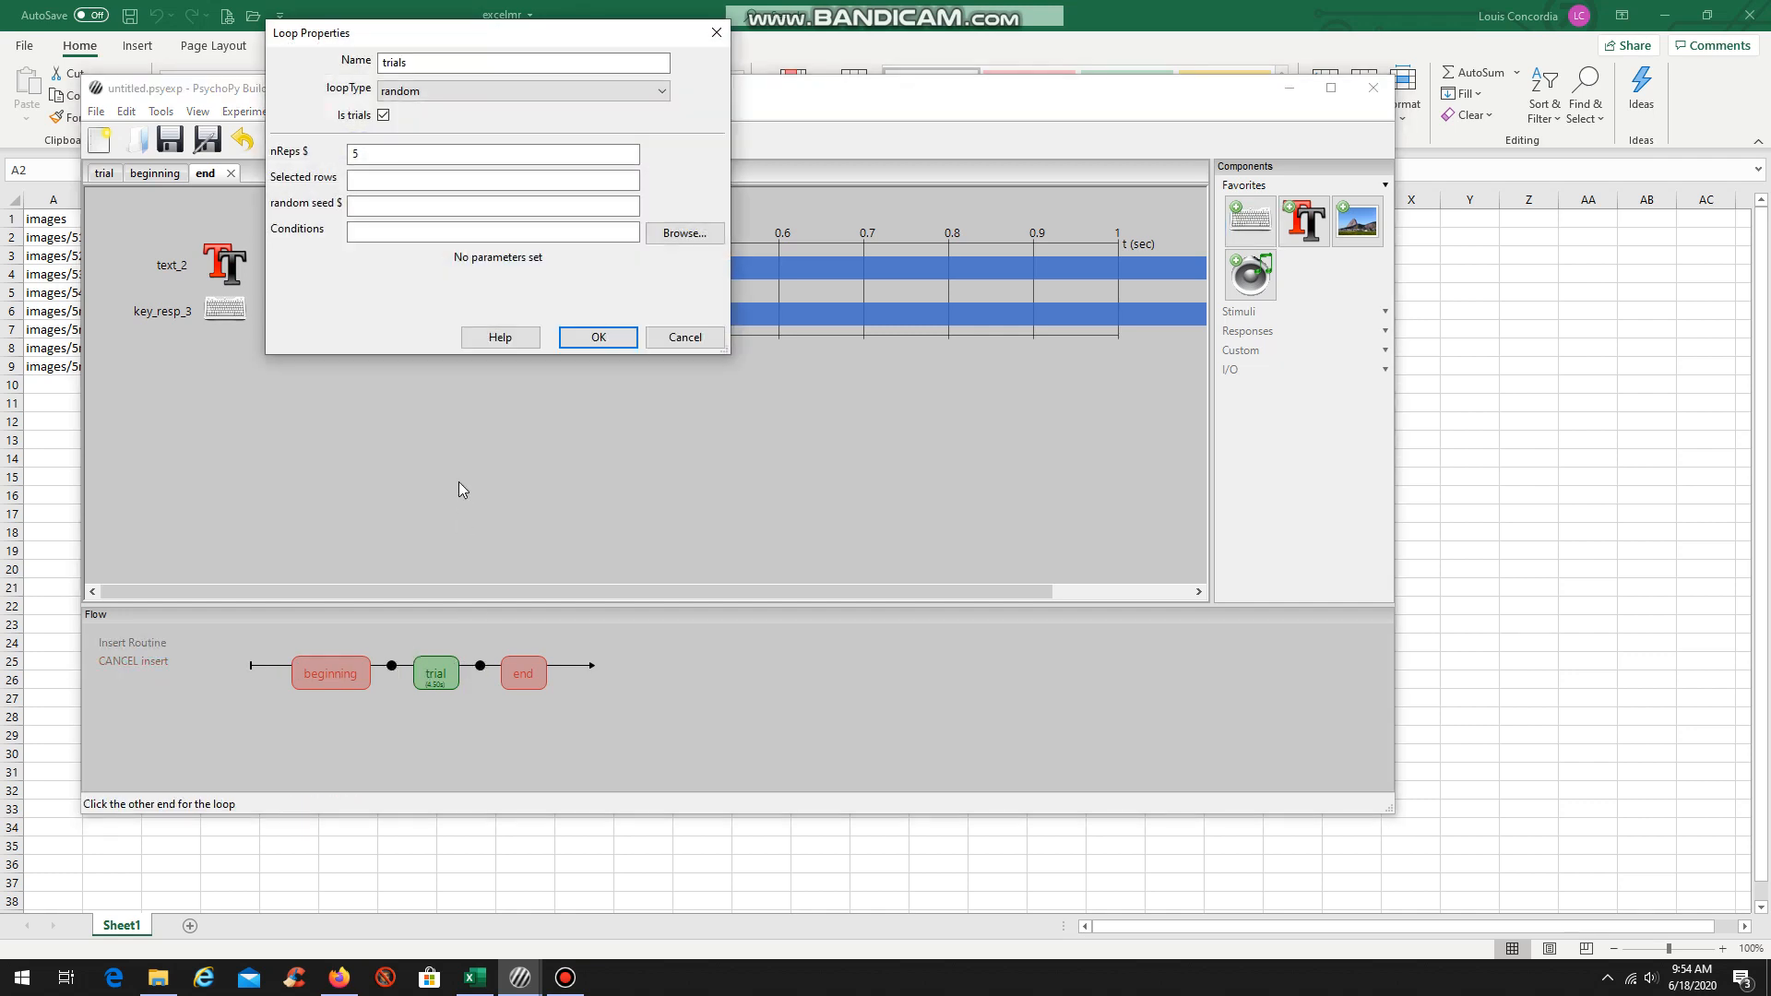
{"action": "left_click", "coordinate": [377, 155]}
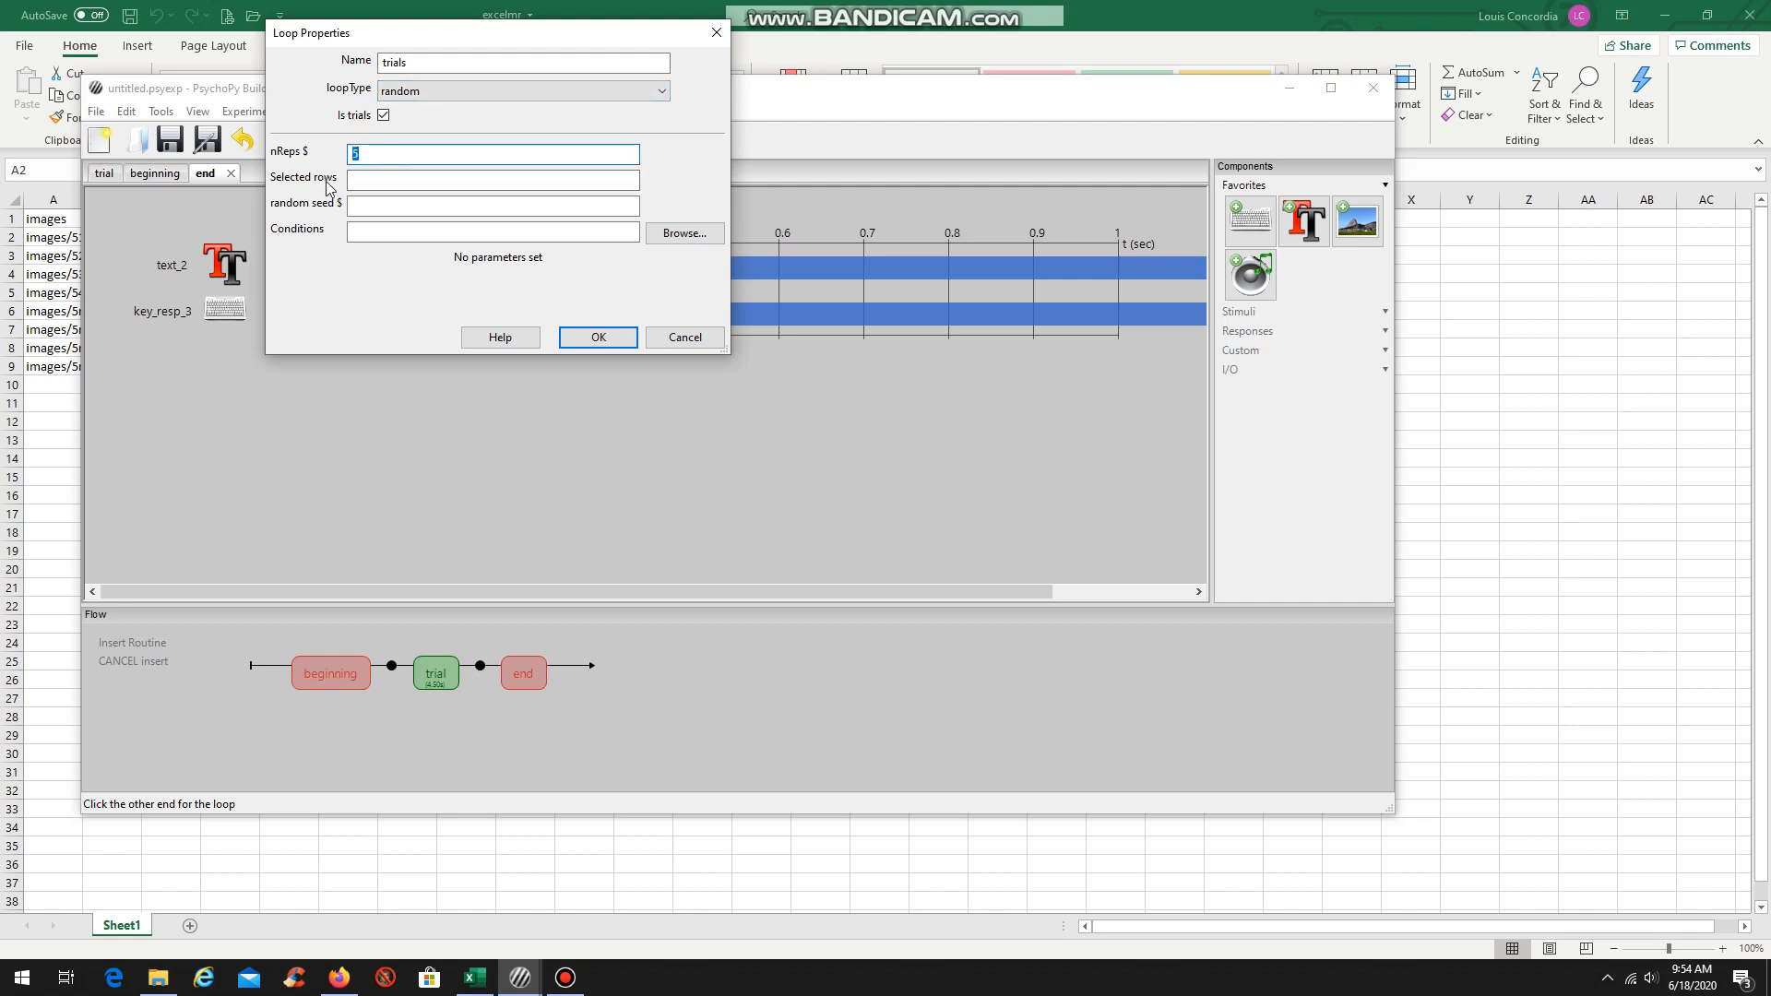
{"action": "double_click", "coordinate": [362, 150]}
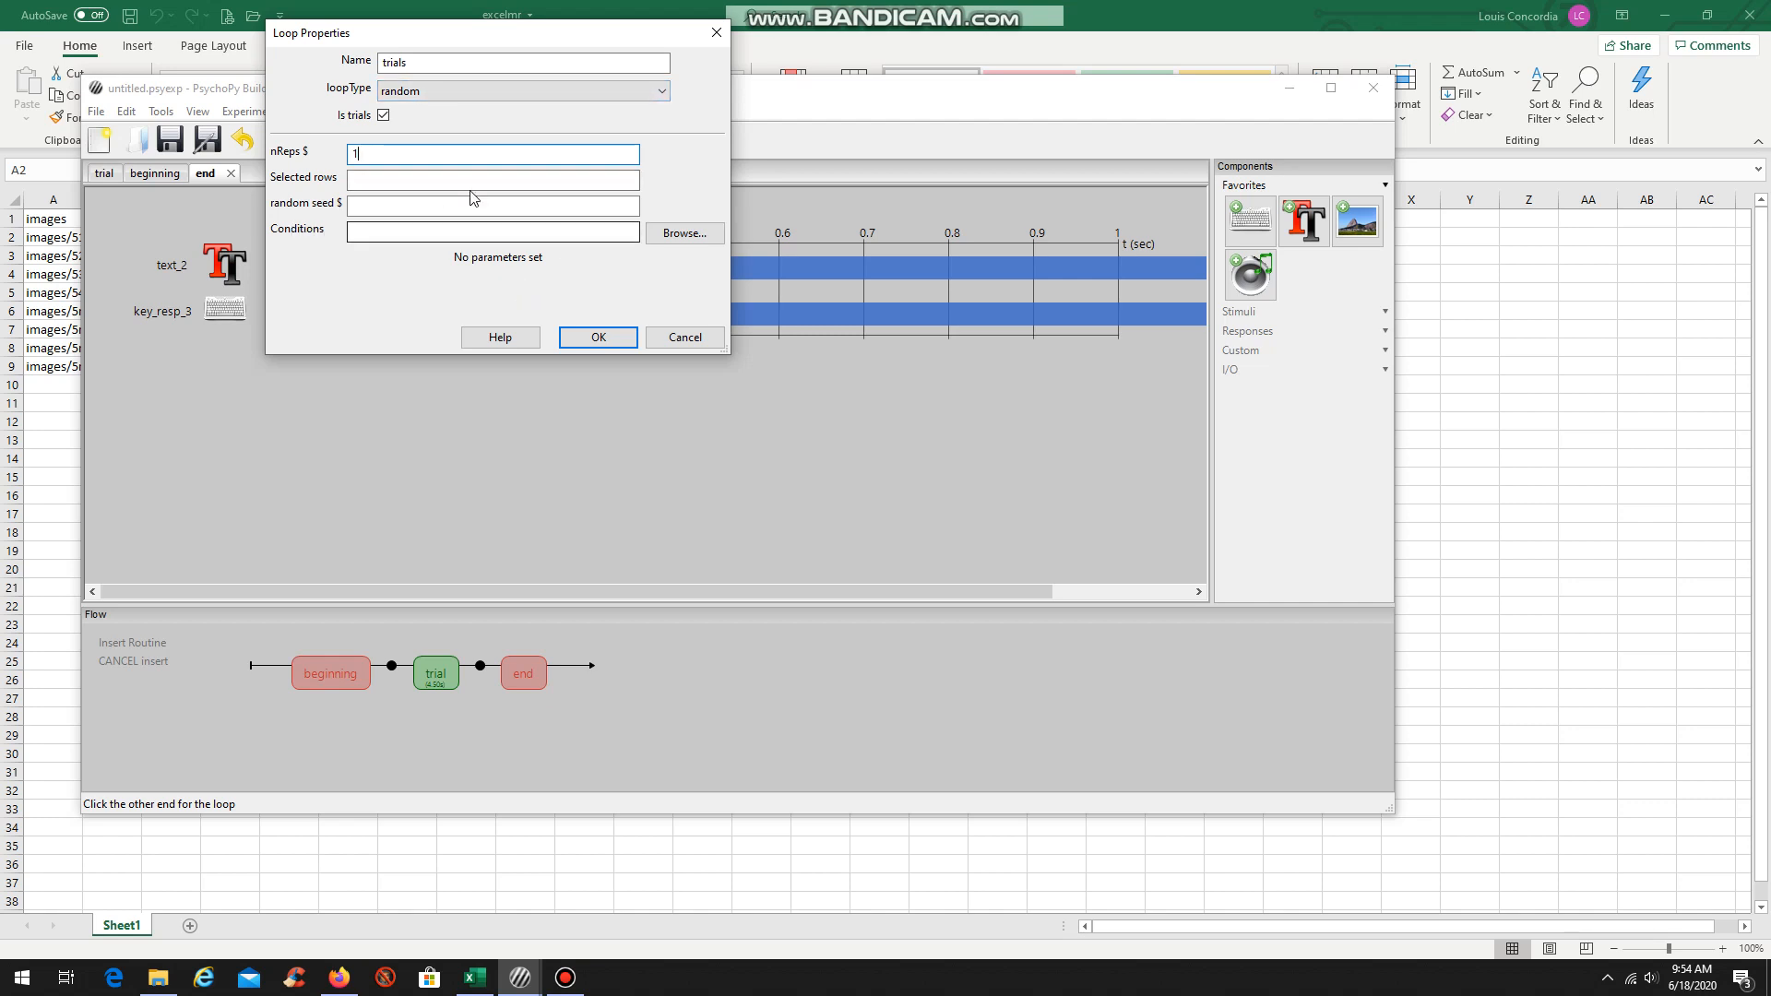
- Load excelmr.xlsx from the PsychoPy3 program folder as the loop's conditions file and accept the loop
{"action": "left_click", "coordinate": [711, 241]}
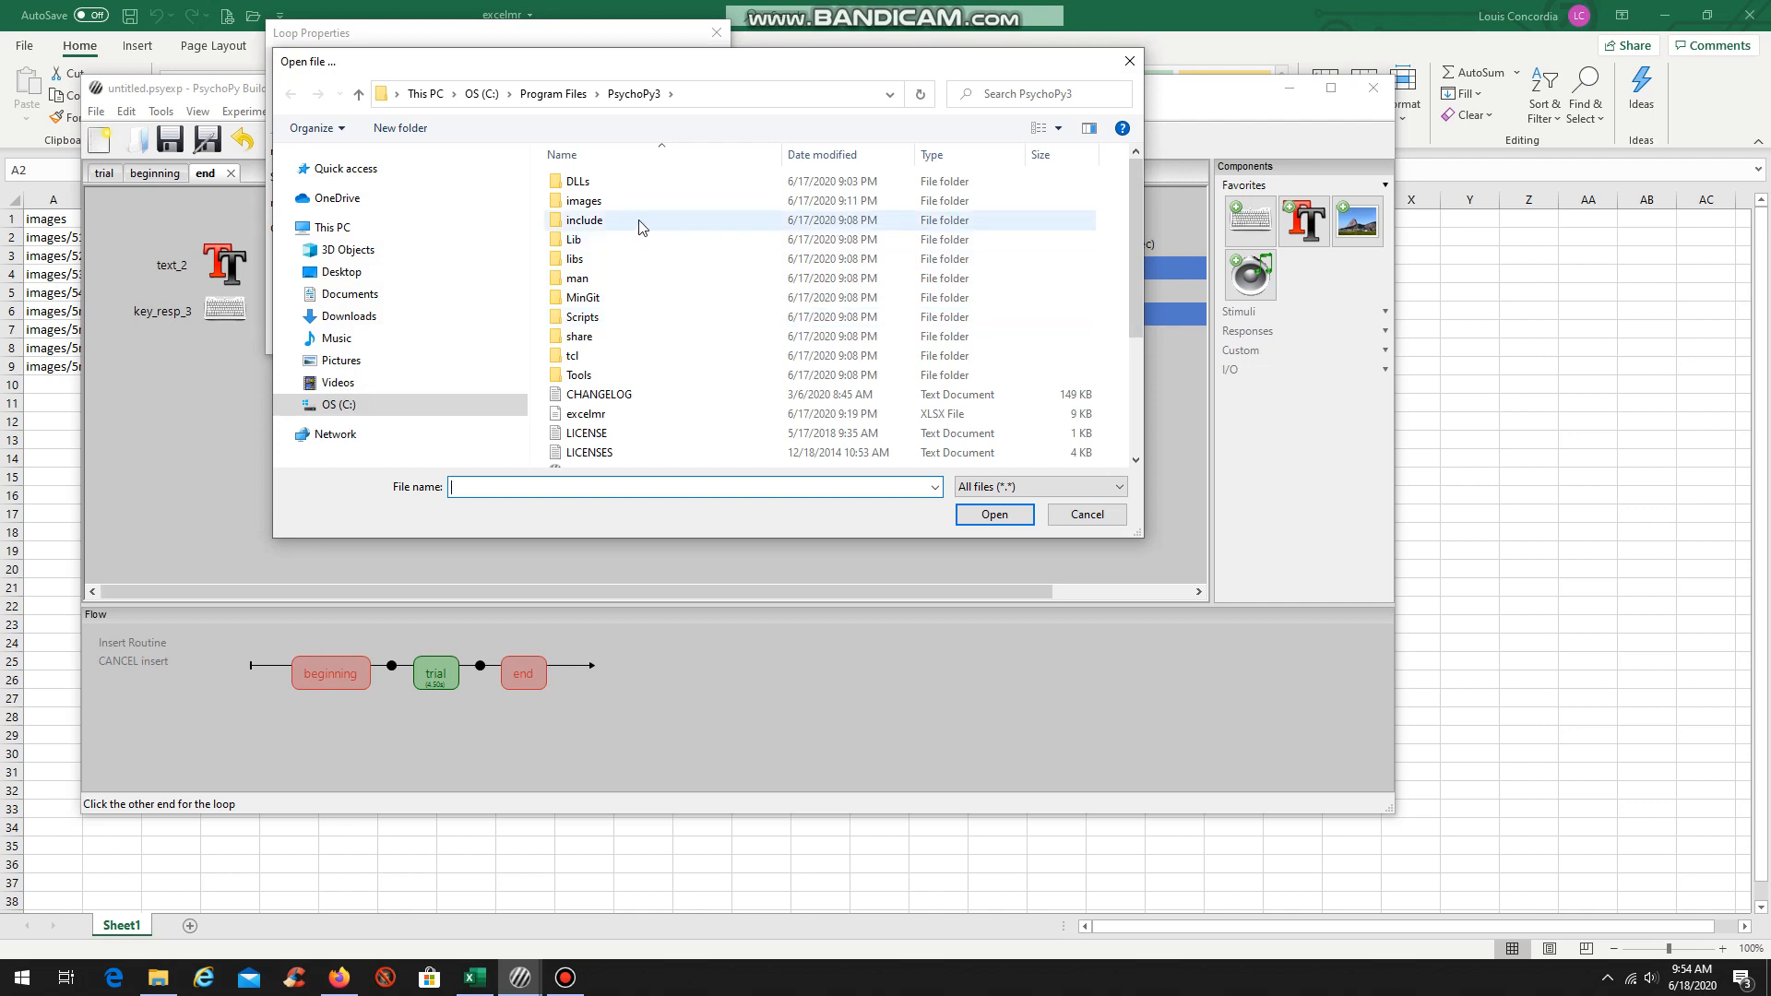
{"action": "scroll", "coordinate": [701, 305], "scroll_direction": "down", "scroll_amount": 2}
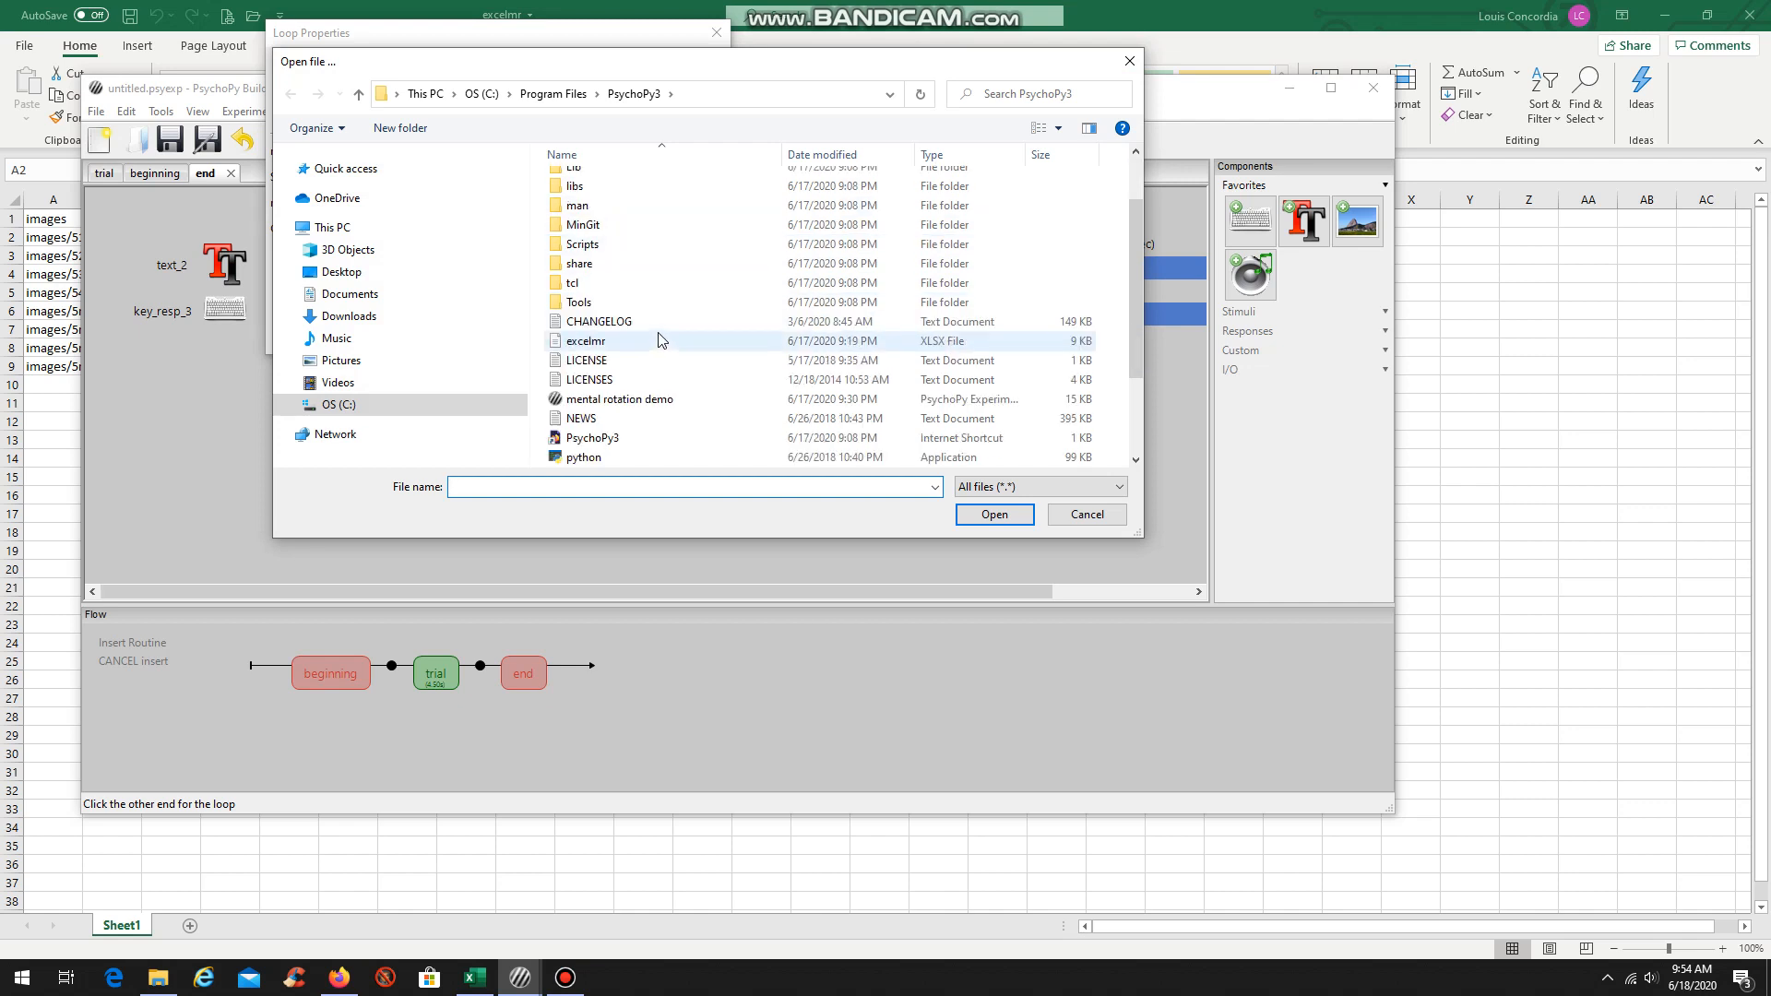
{"action": "double_click", "coordinate": [592, 343]}
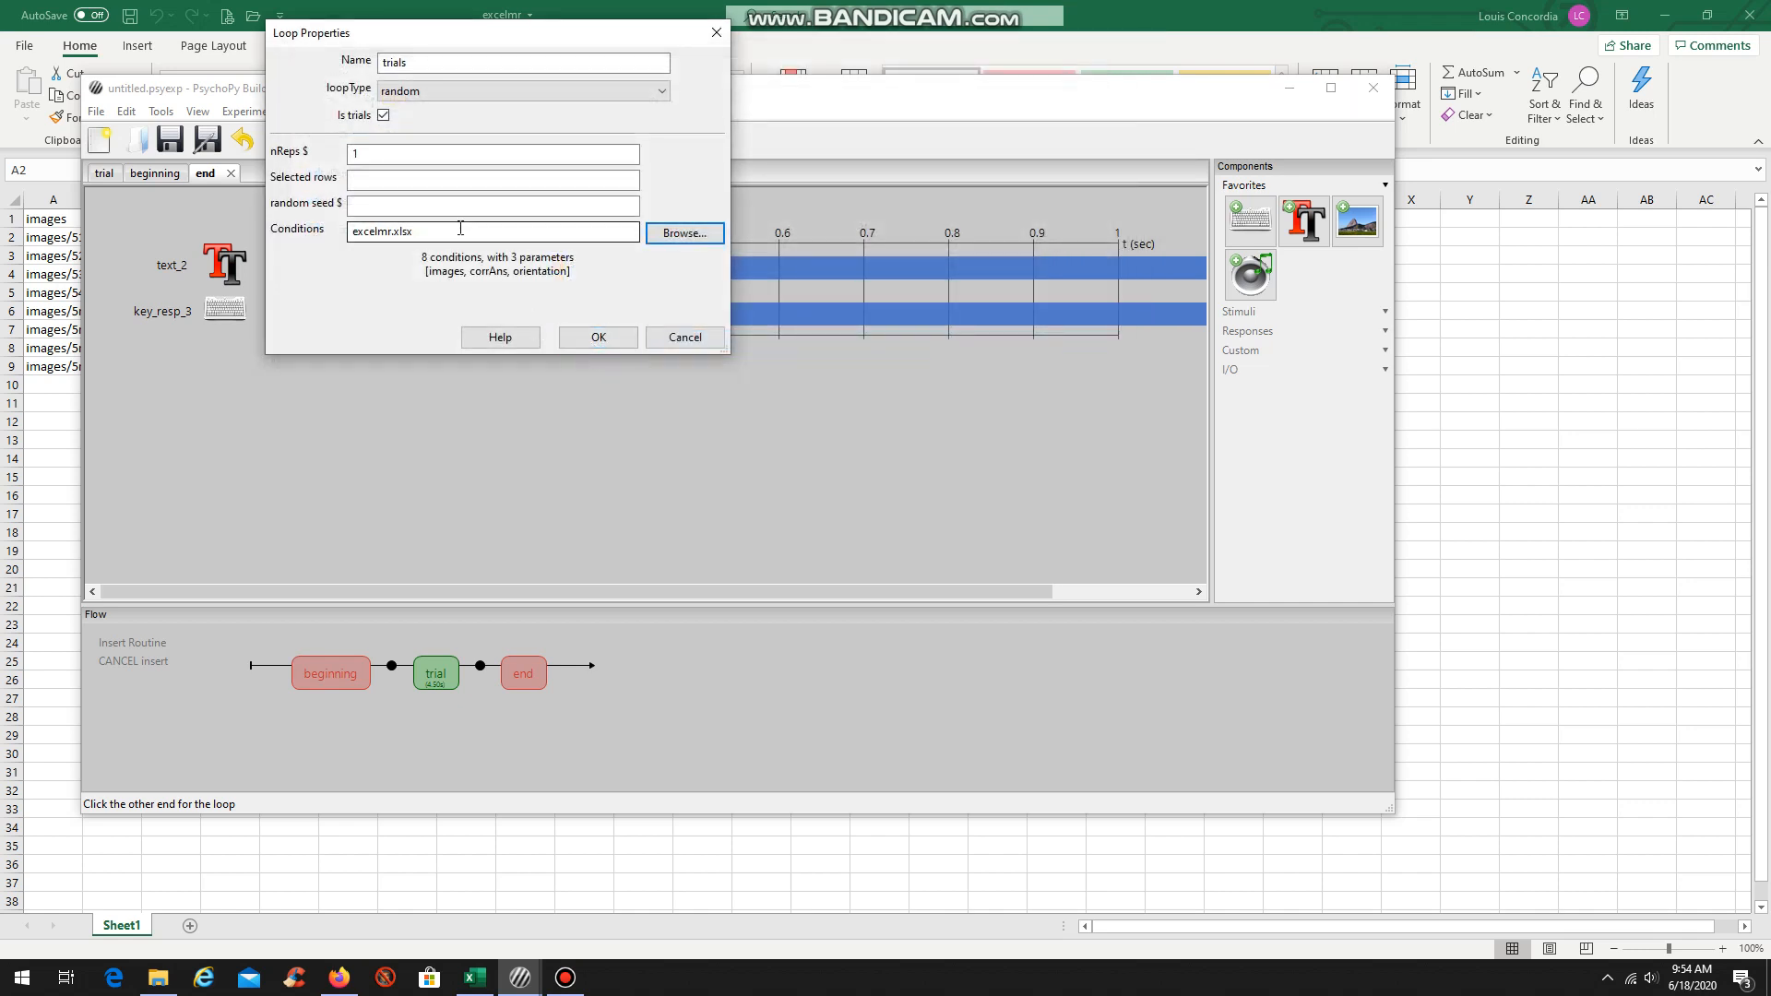
{"action": "left_click", "coordinate": [595, 338]}
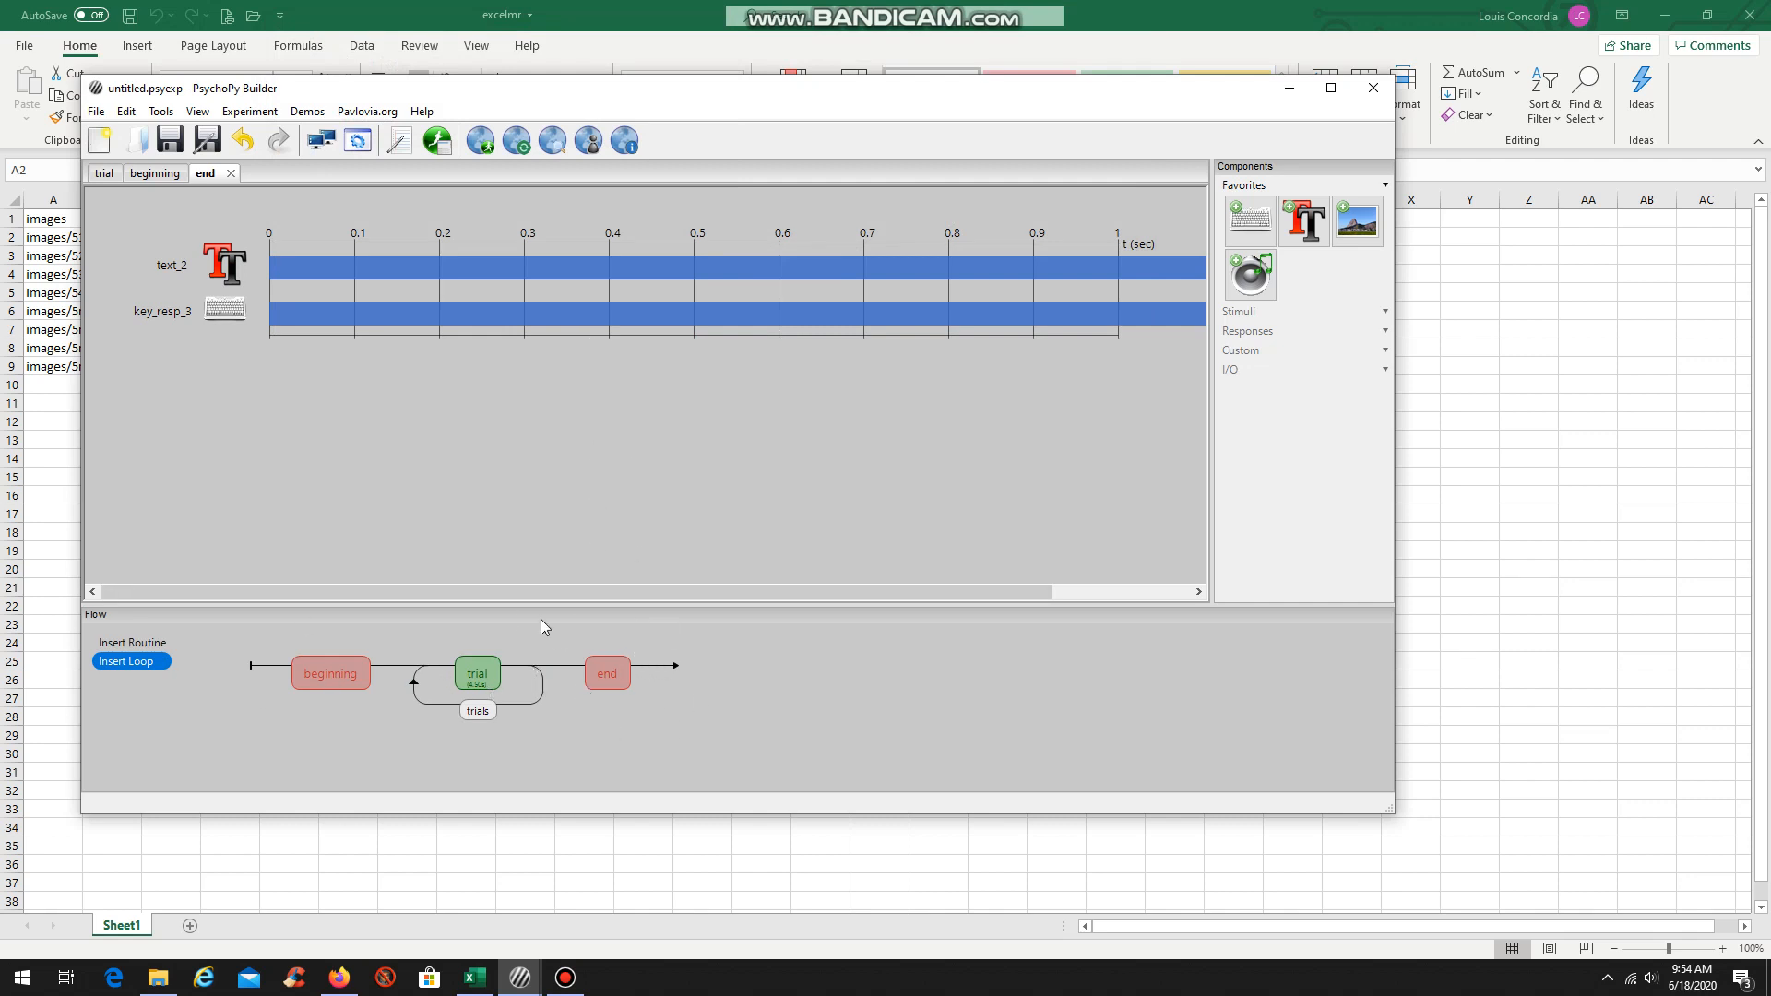
- Review the component timelines of the trial and beginning routines
{"action": "left_click", "coordinate": [486, 680]}
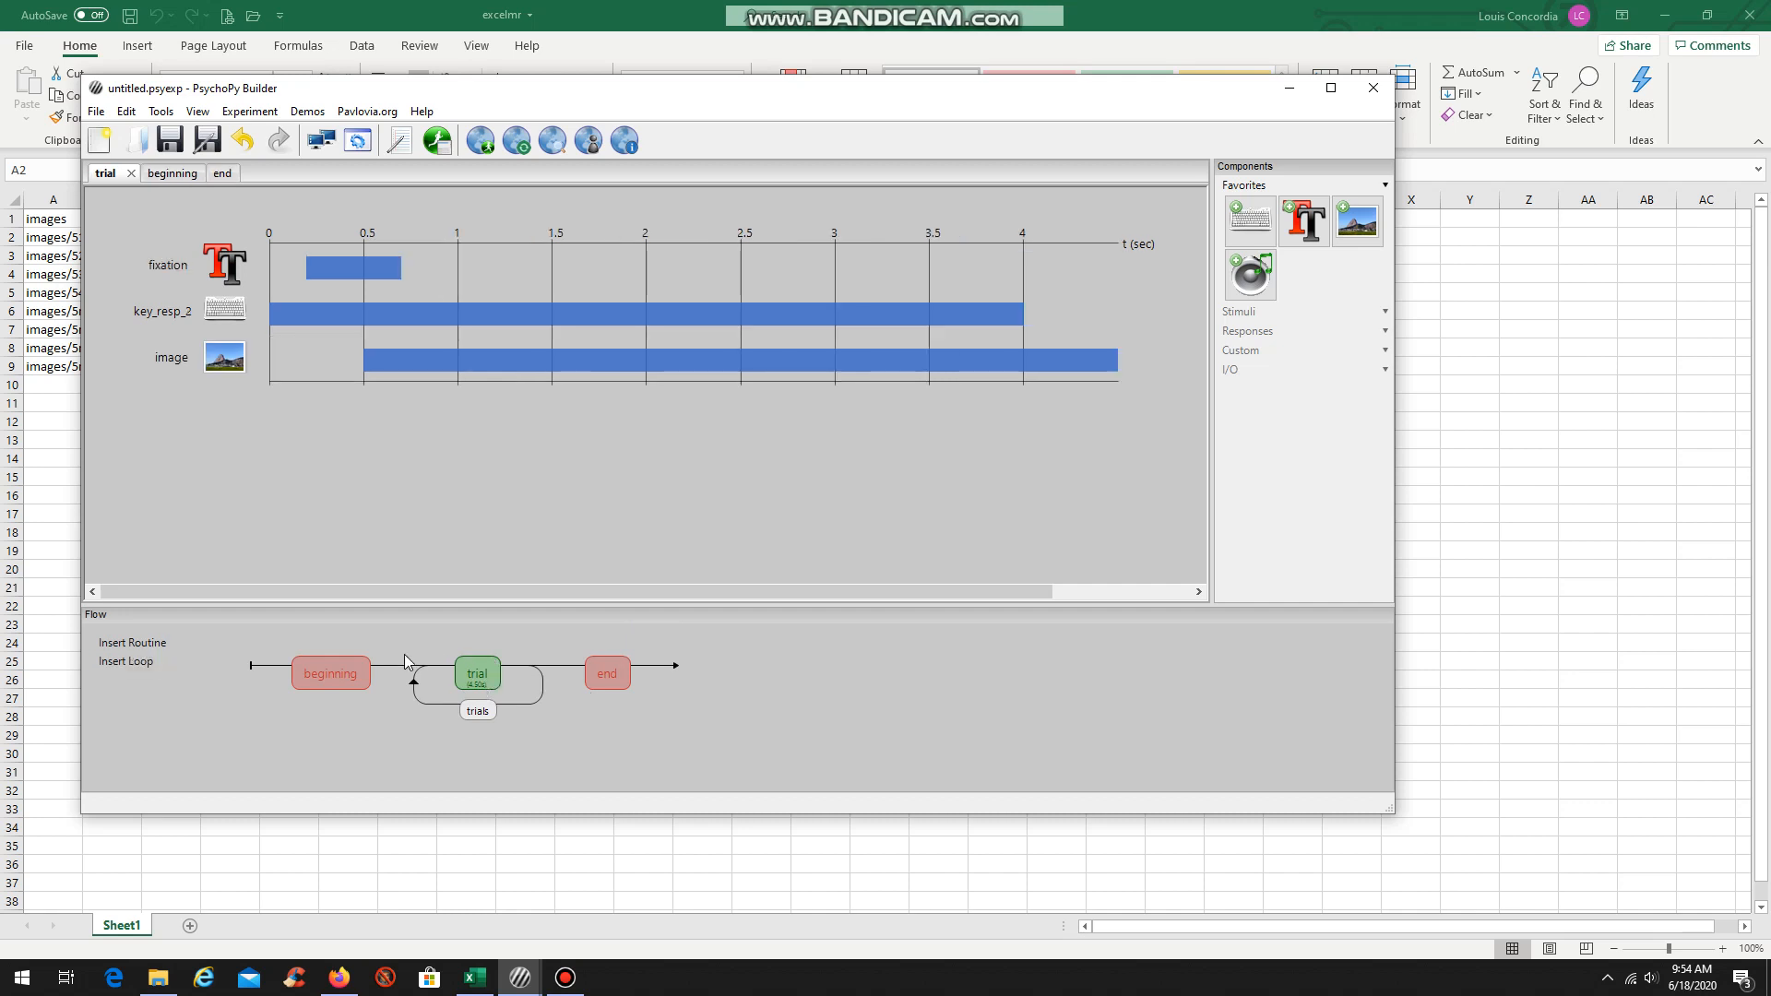
{"action": "left_click", "coordinate": [329, 677]}
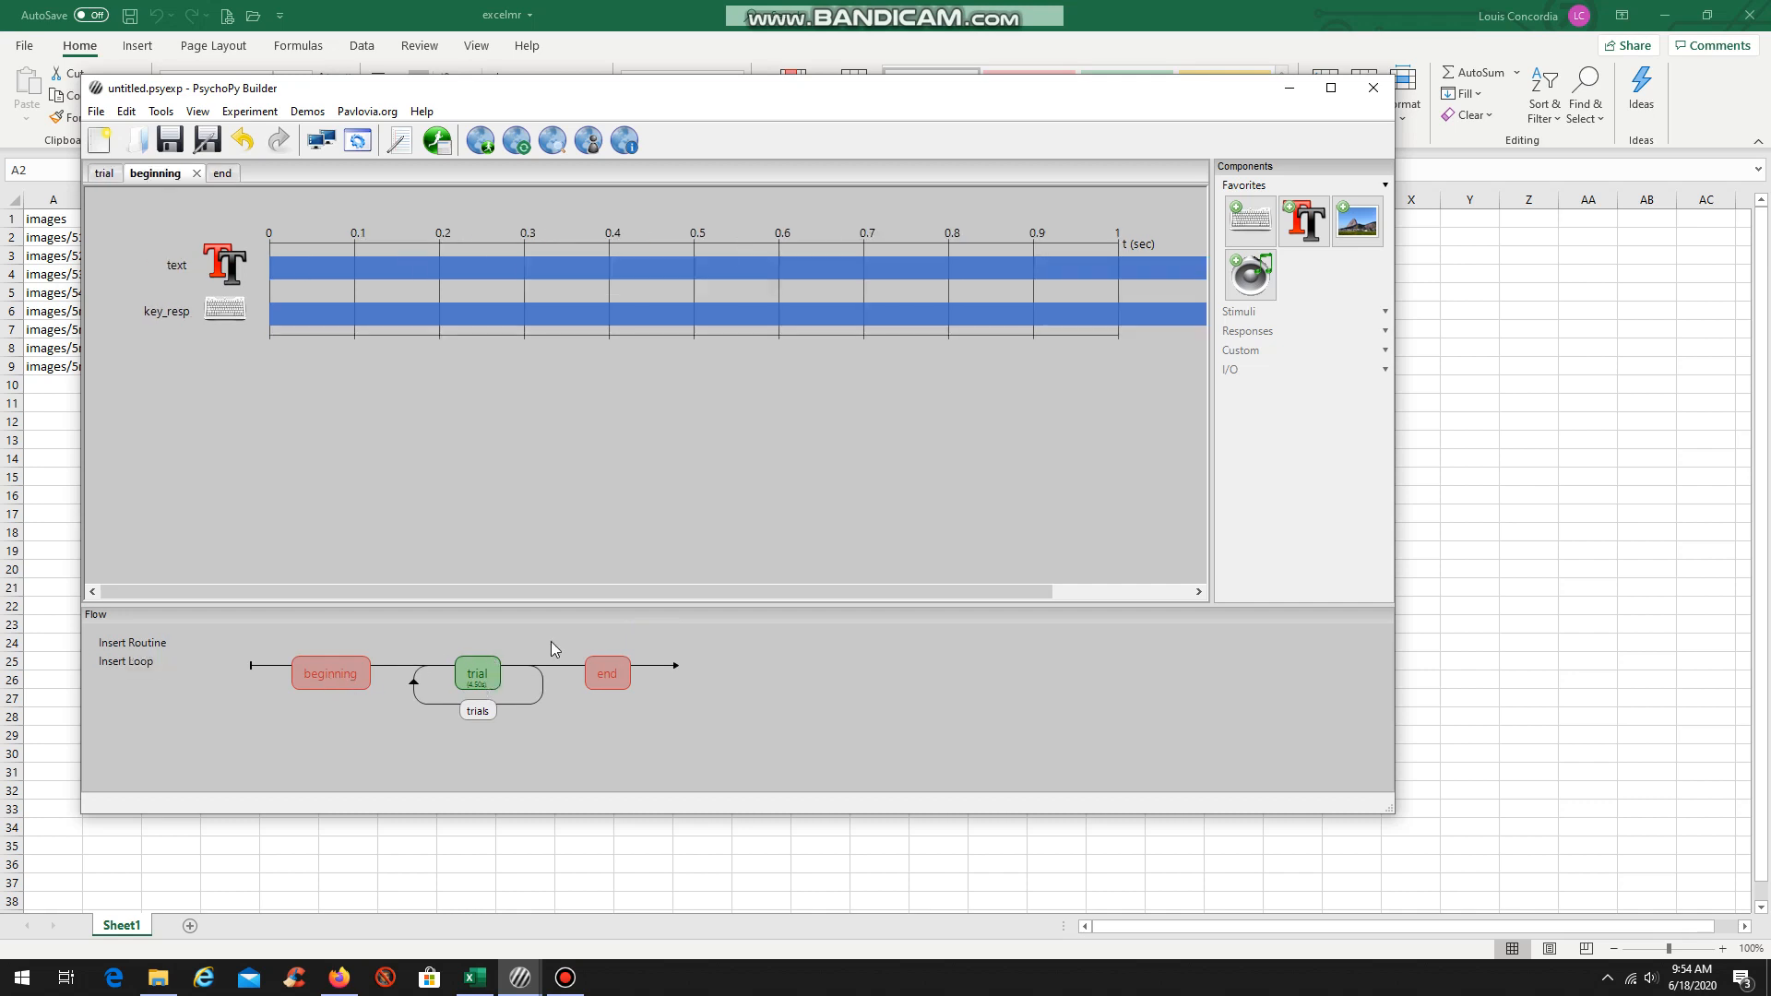
{"action": "left_click", "coordinate": [464, 674]}
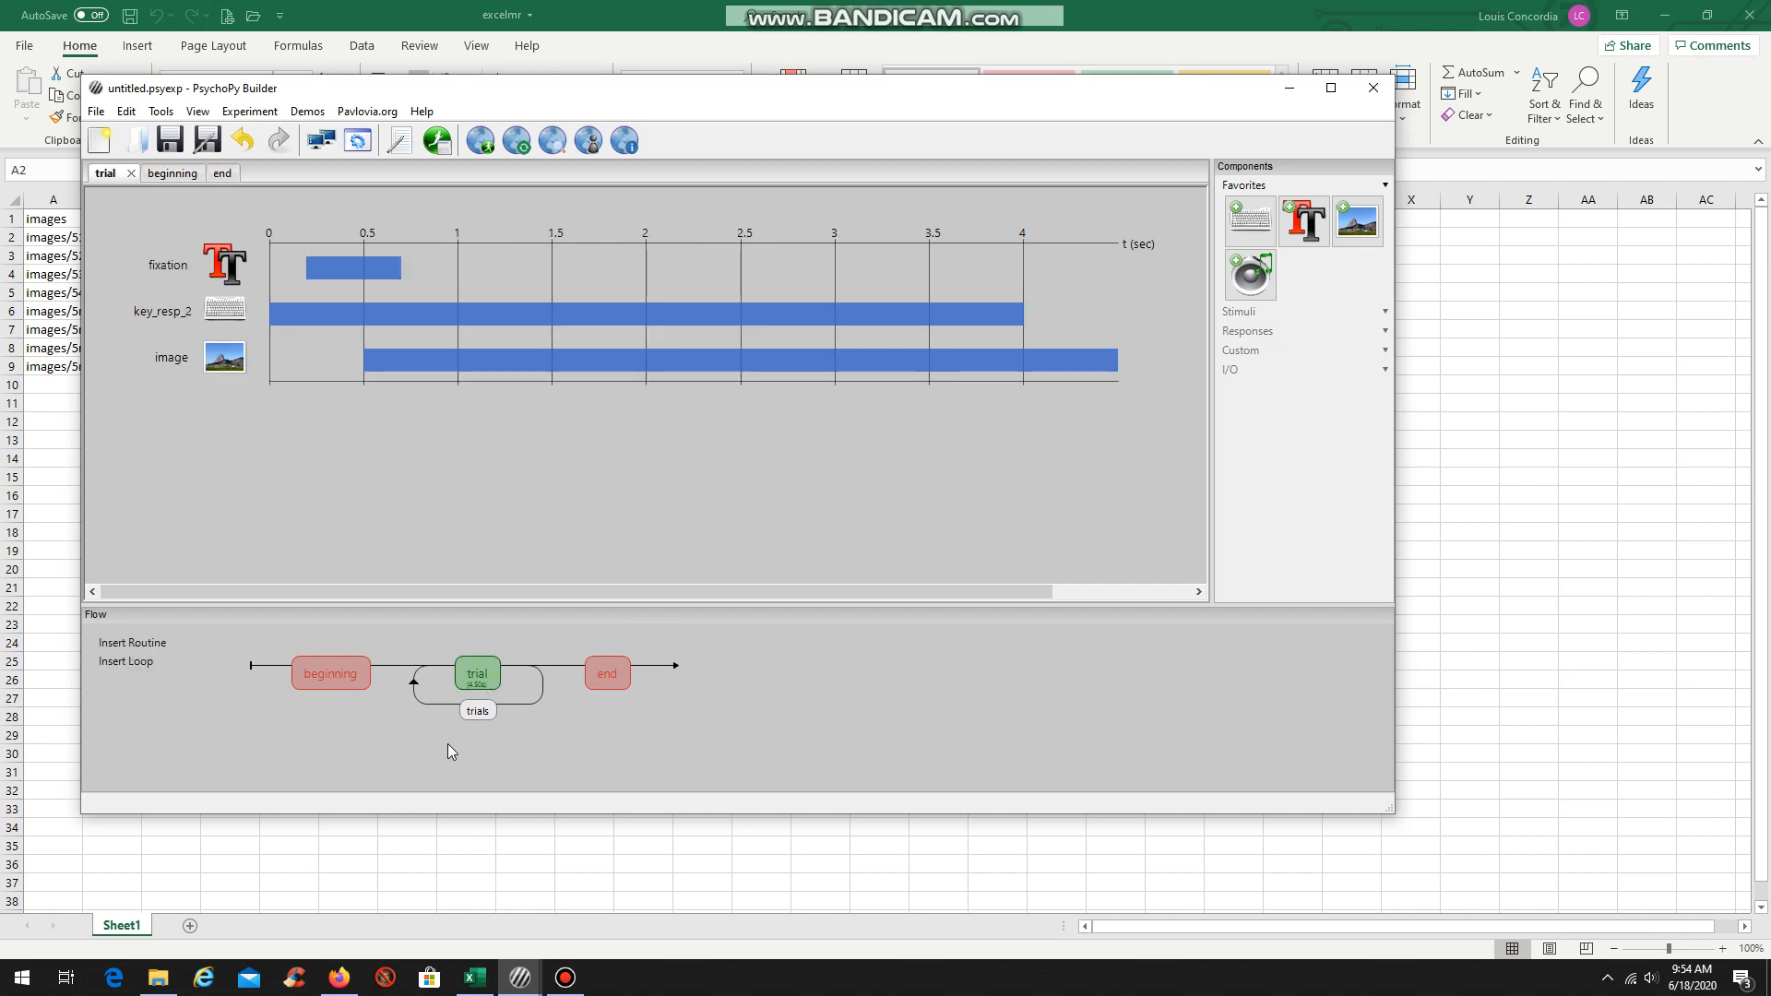
- Switch to the PsychoPy3 Experiment Runner, run mental rotation demo.psyexp, and start the session with the participant's name entered
{"action": "mouse_move", "coordinate": [514, 982]}
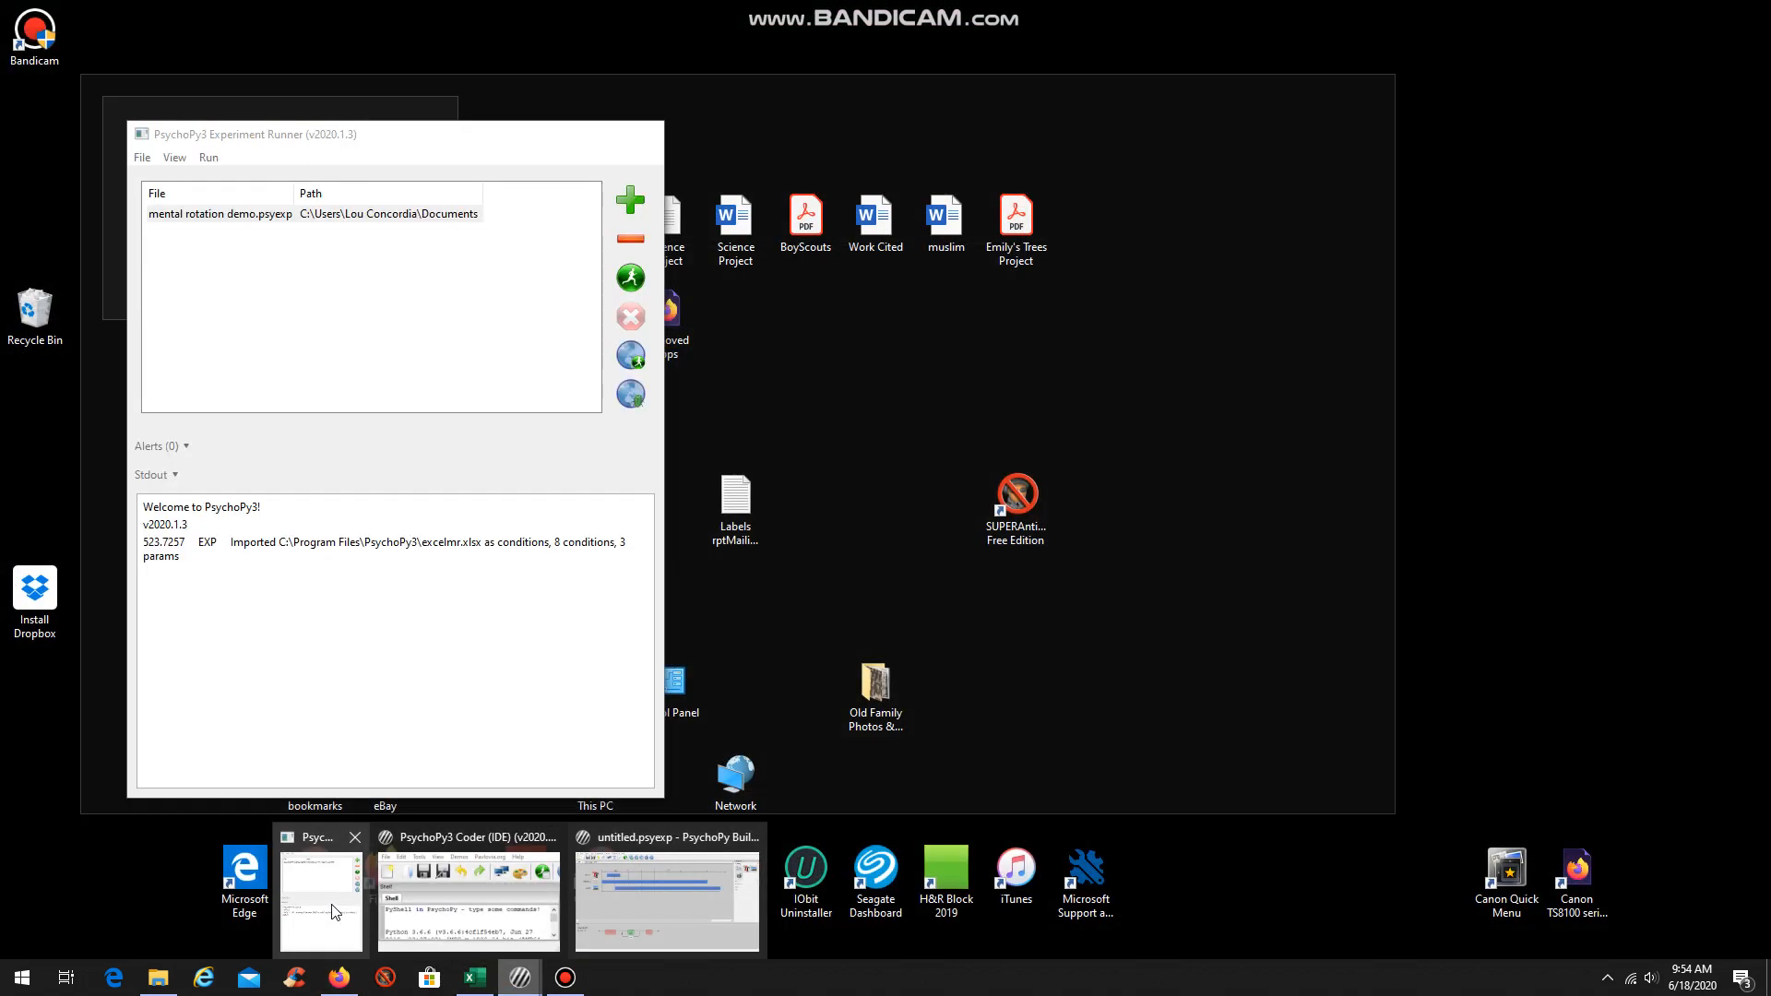
{"action": "left_click", "coordinate": [333, 909]}
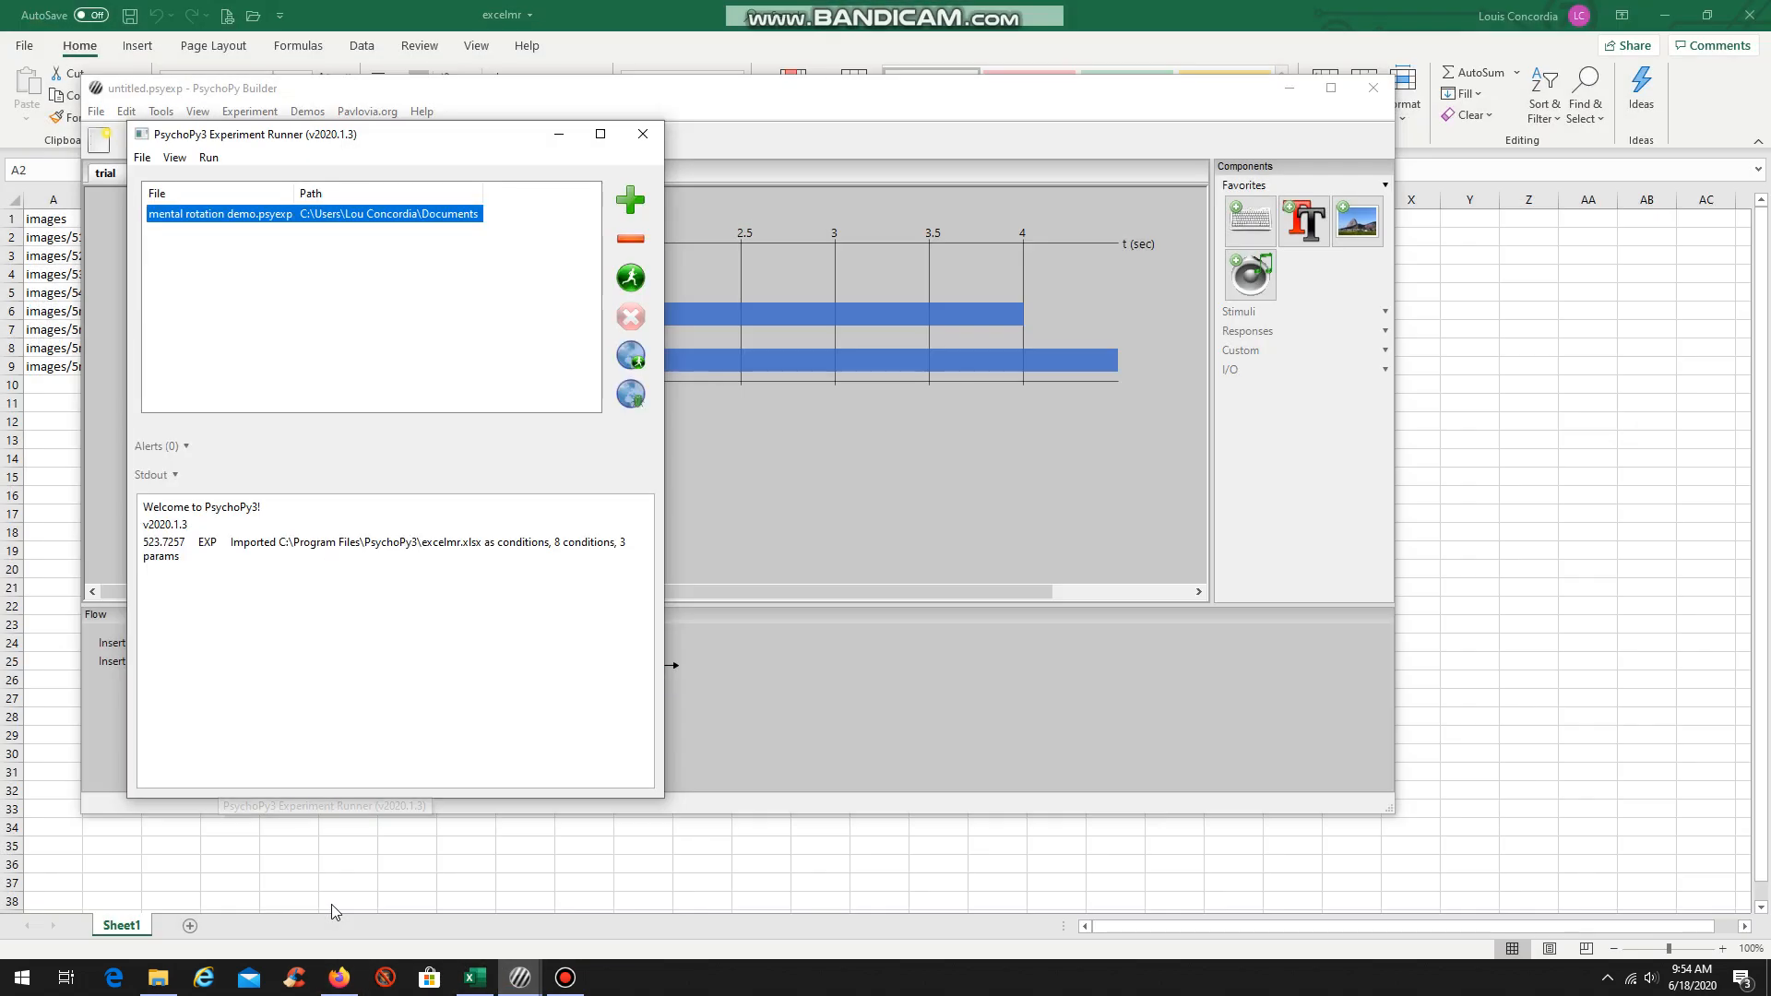
{"action": "left_click", "coordinate": [562, 979]}
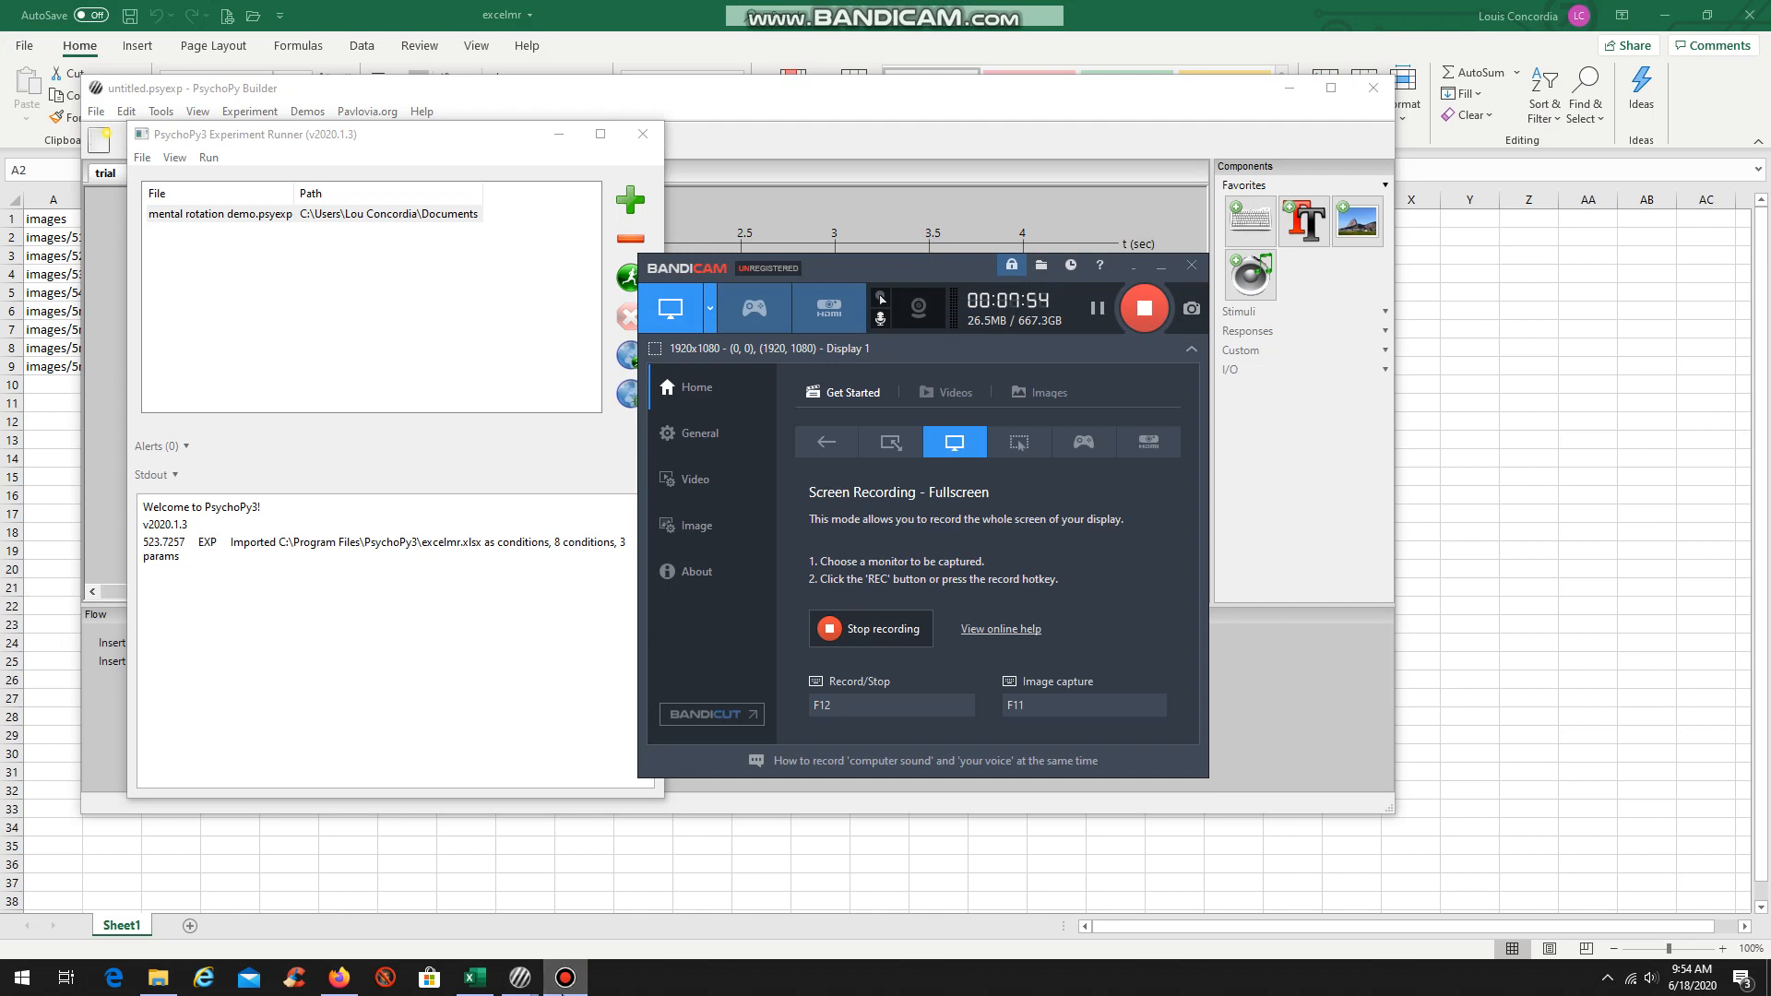
{"action": "left_click", "coordinate": [630, 328]}
{"action": "left_click", "coordinate": [634, 283]}
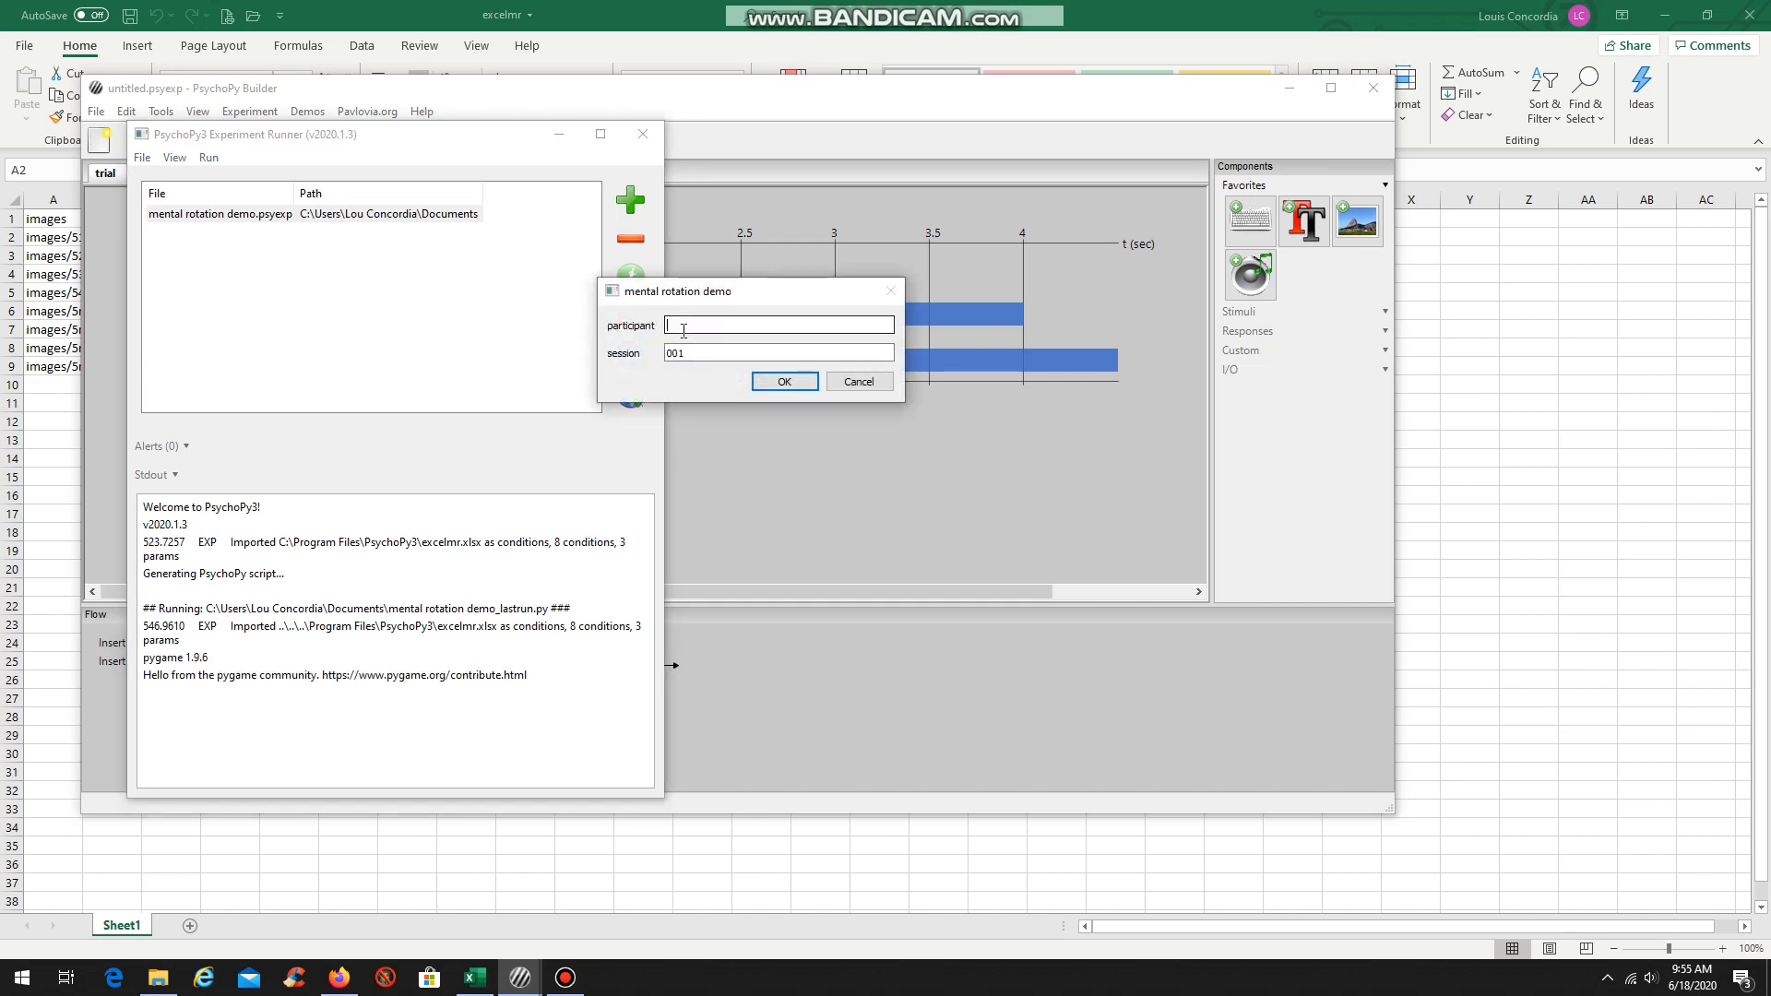
{"action": "type", "text": "david"}
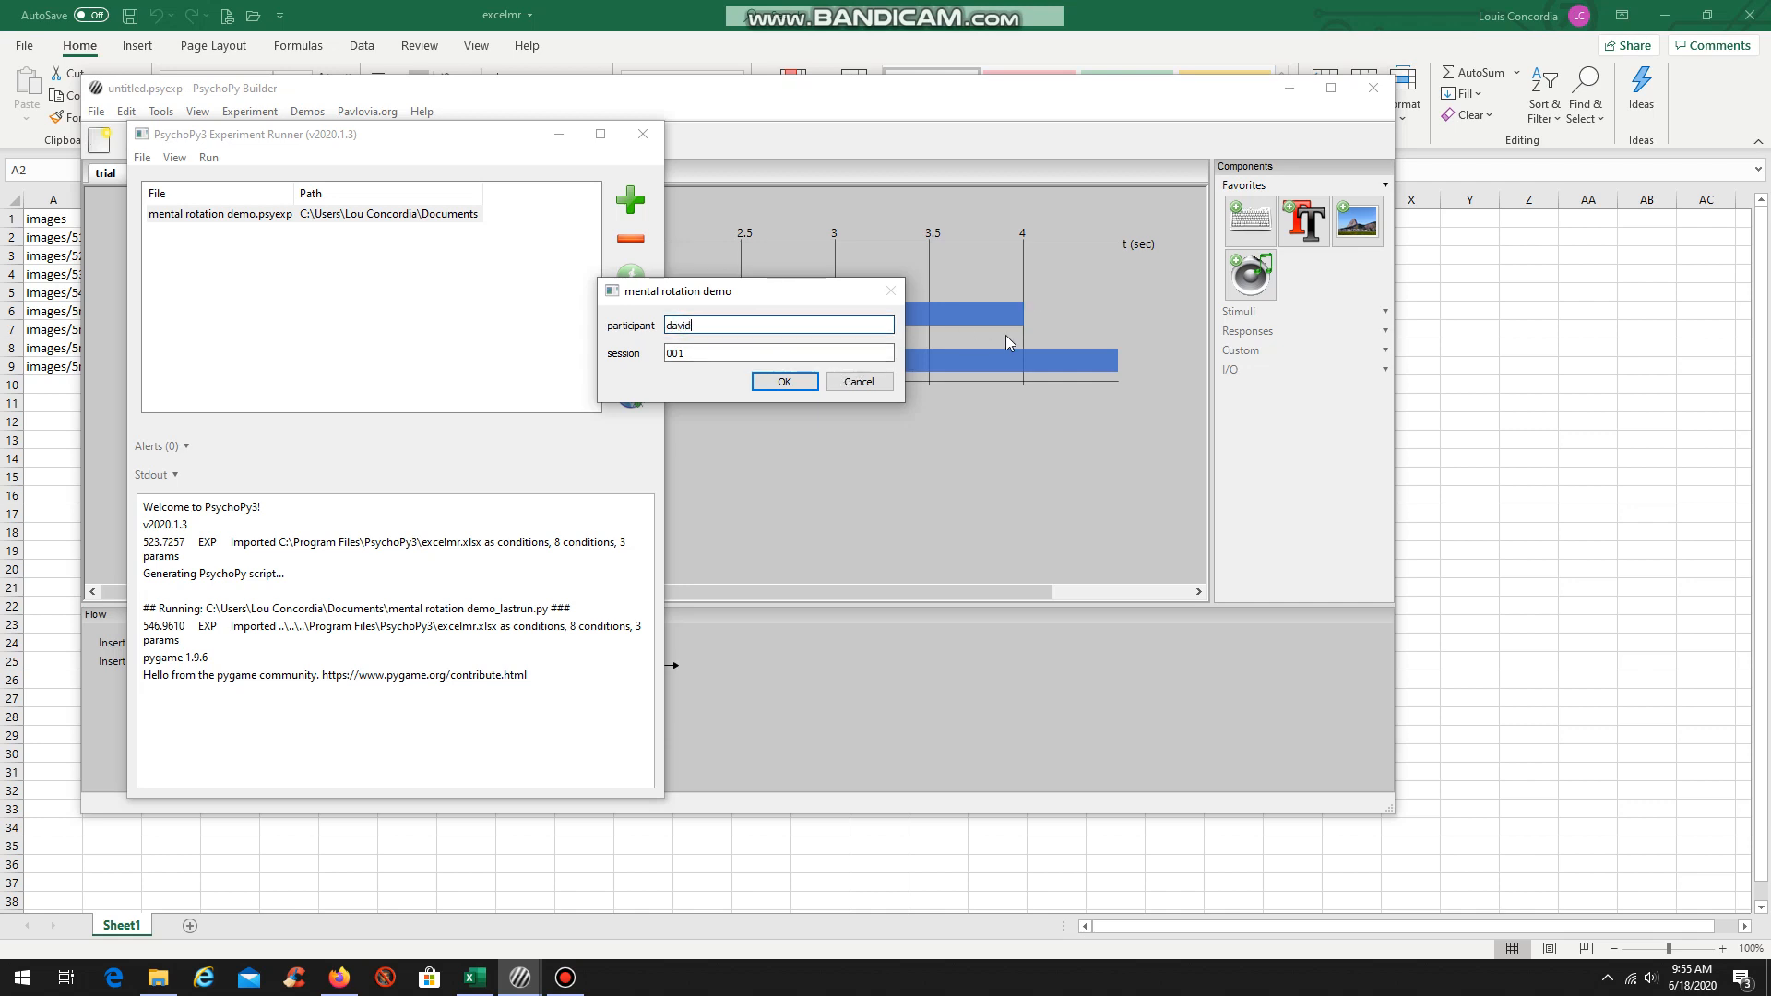
{"action": "left_click", "coordinate": [784, 381]}
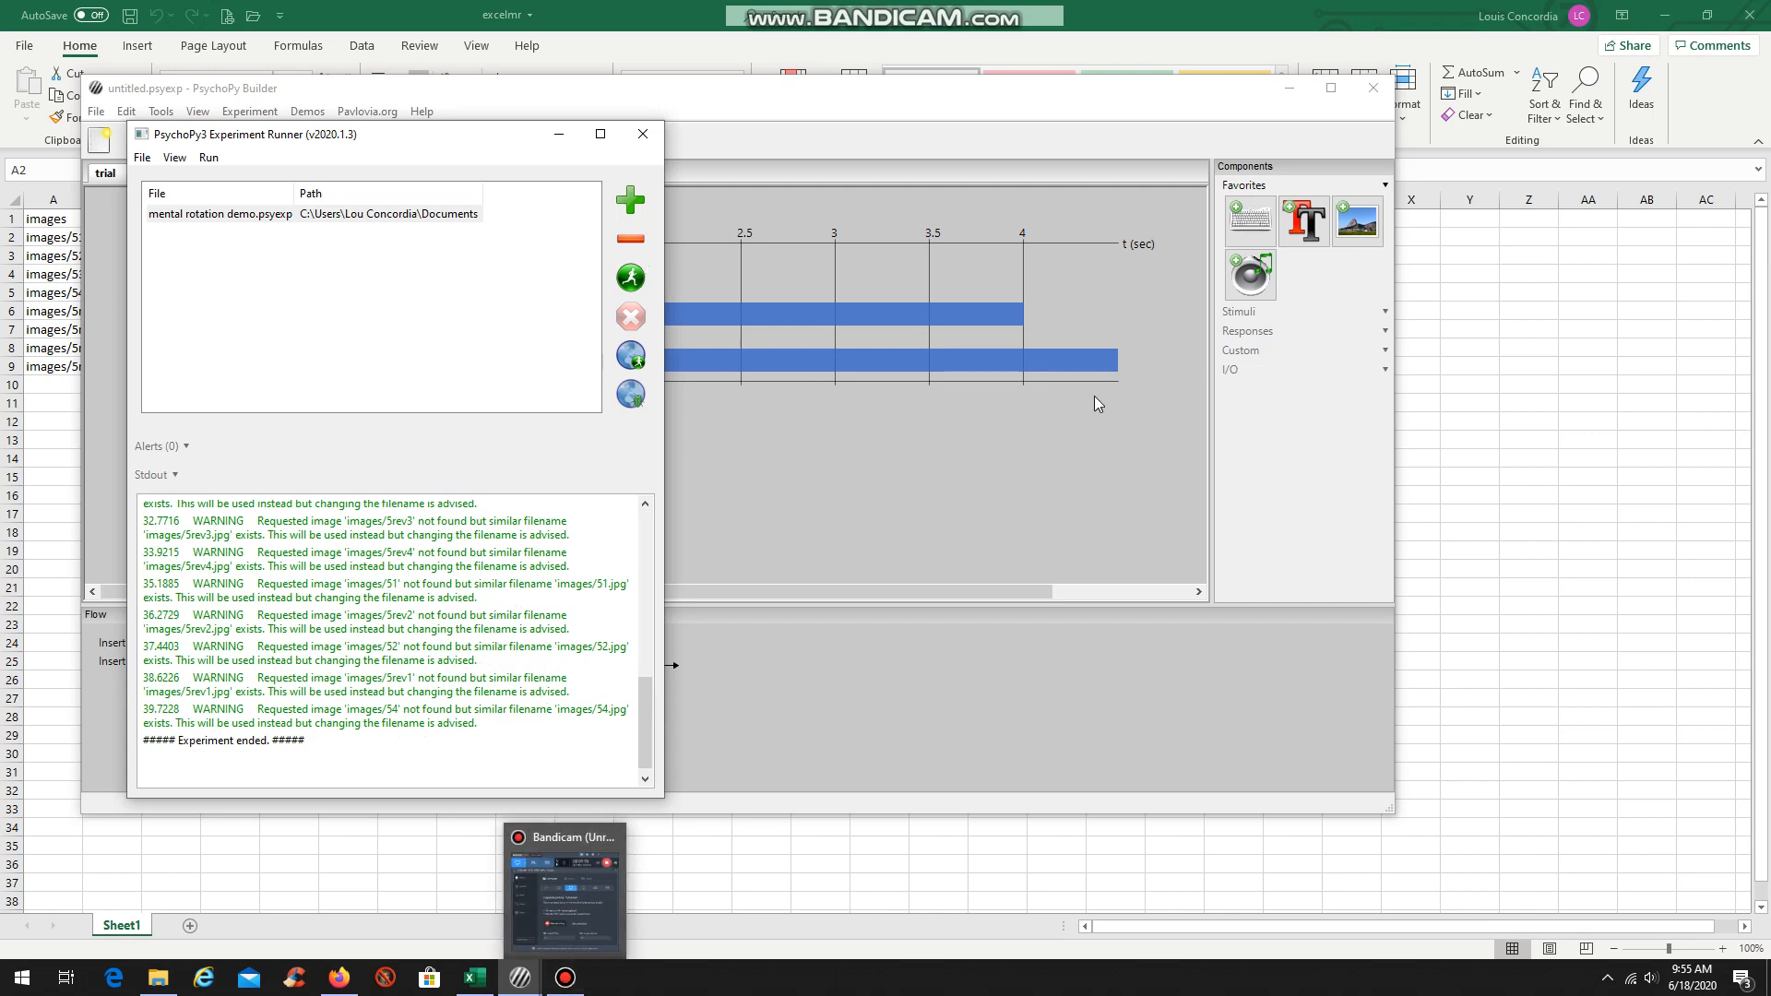
- Minimize the PsychoPy Builder and Experiment Runner windows to return to the excelmr workbook
{"action": "left_click", "coordinate": [1291, 89]}
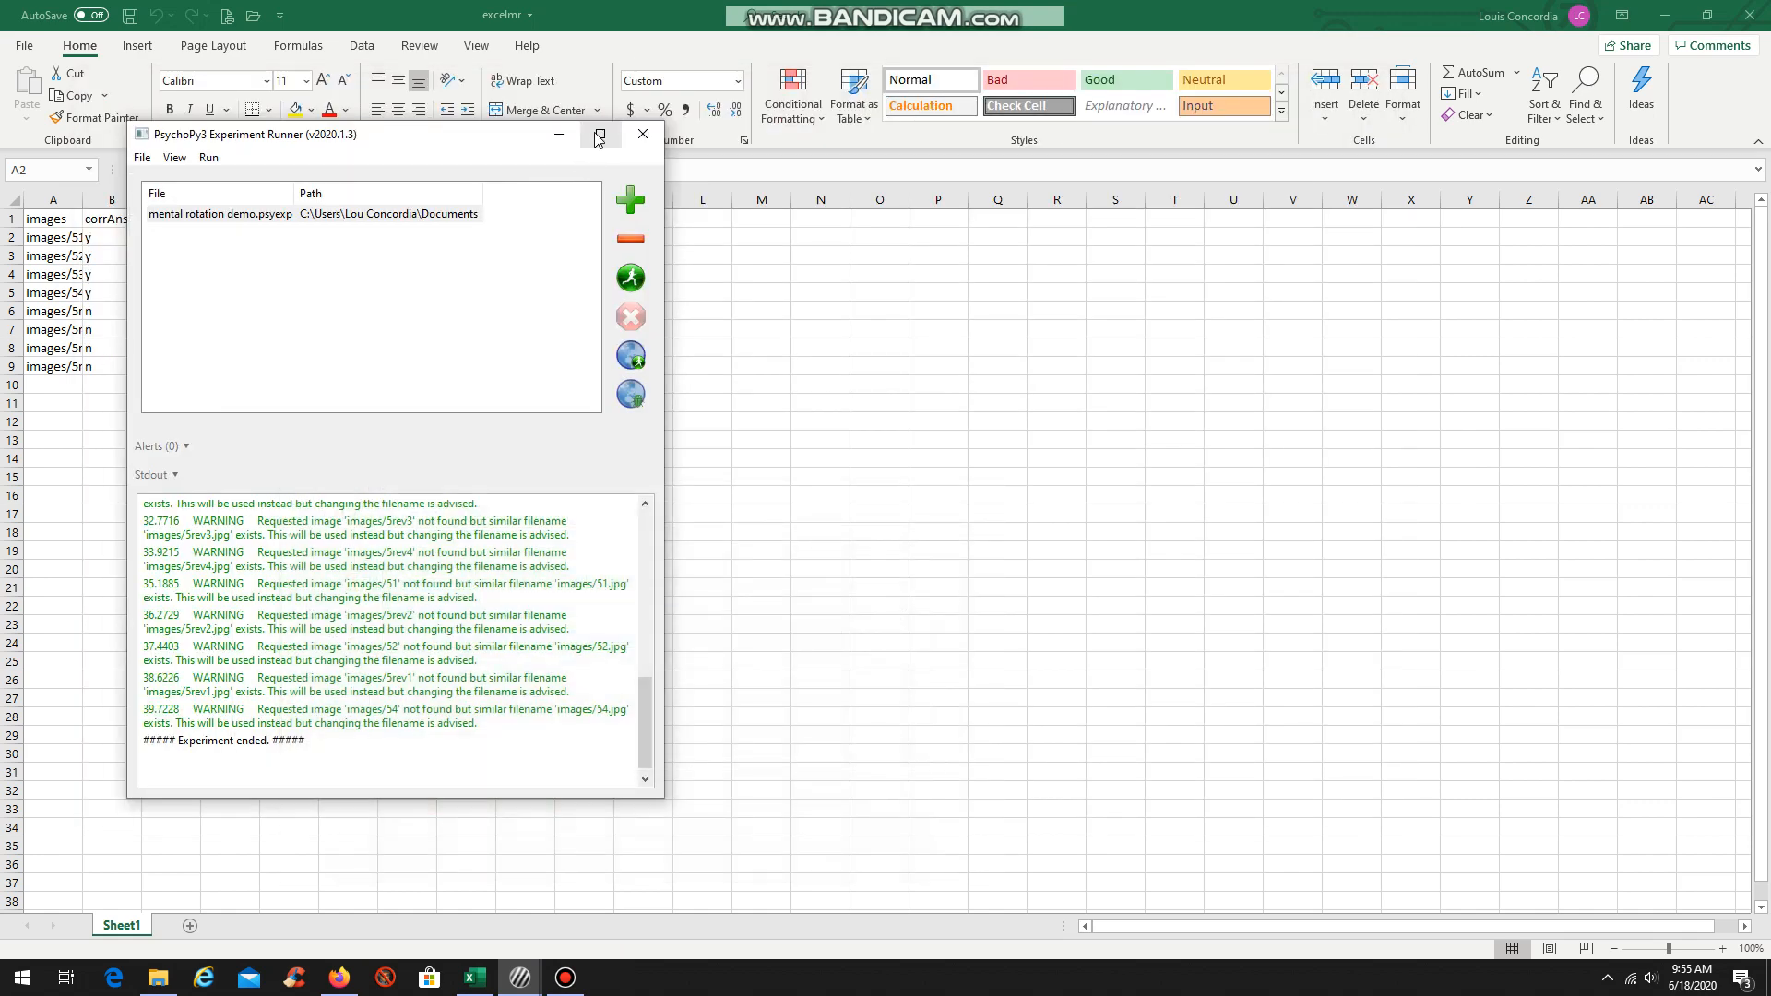
{"action": "left_click", "coordinate": [558, 135]}
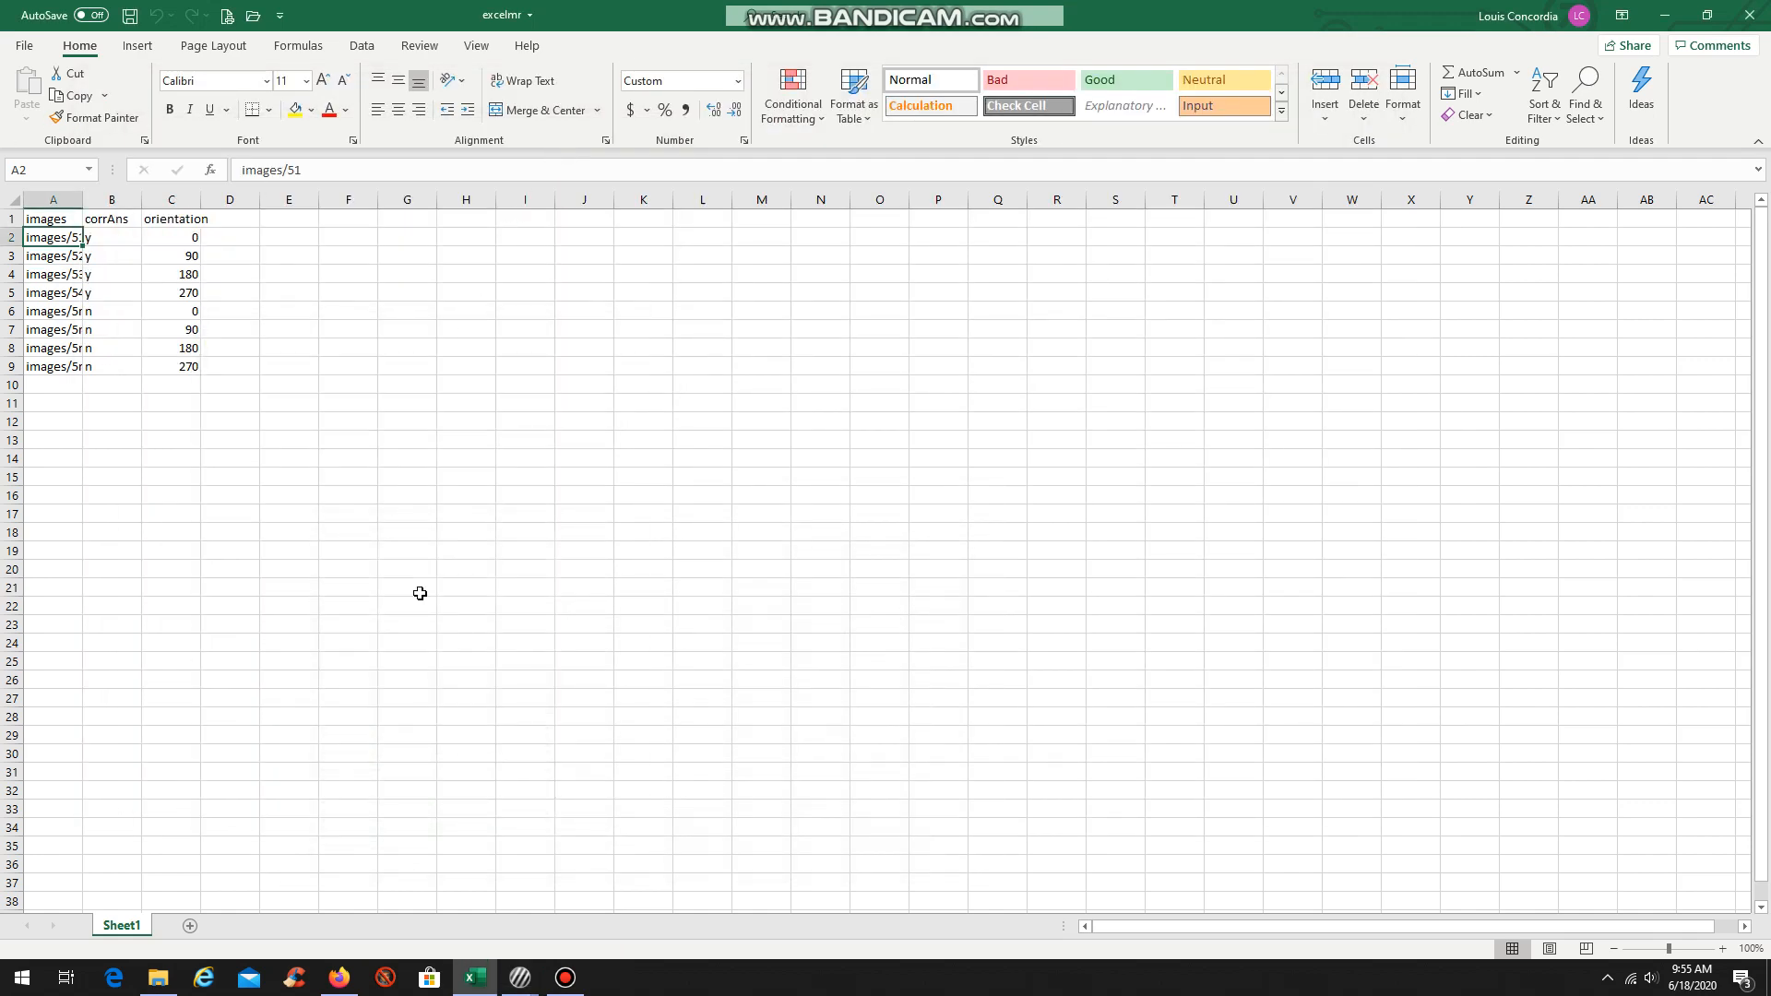
{"action": "left_click", "coordinate": [566, 977]}
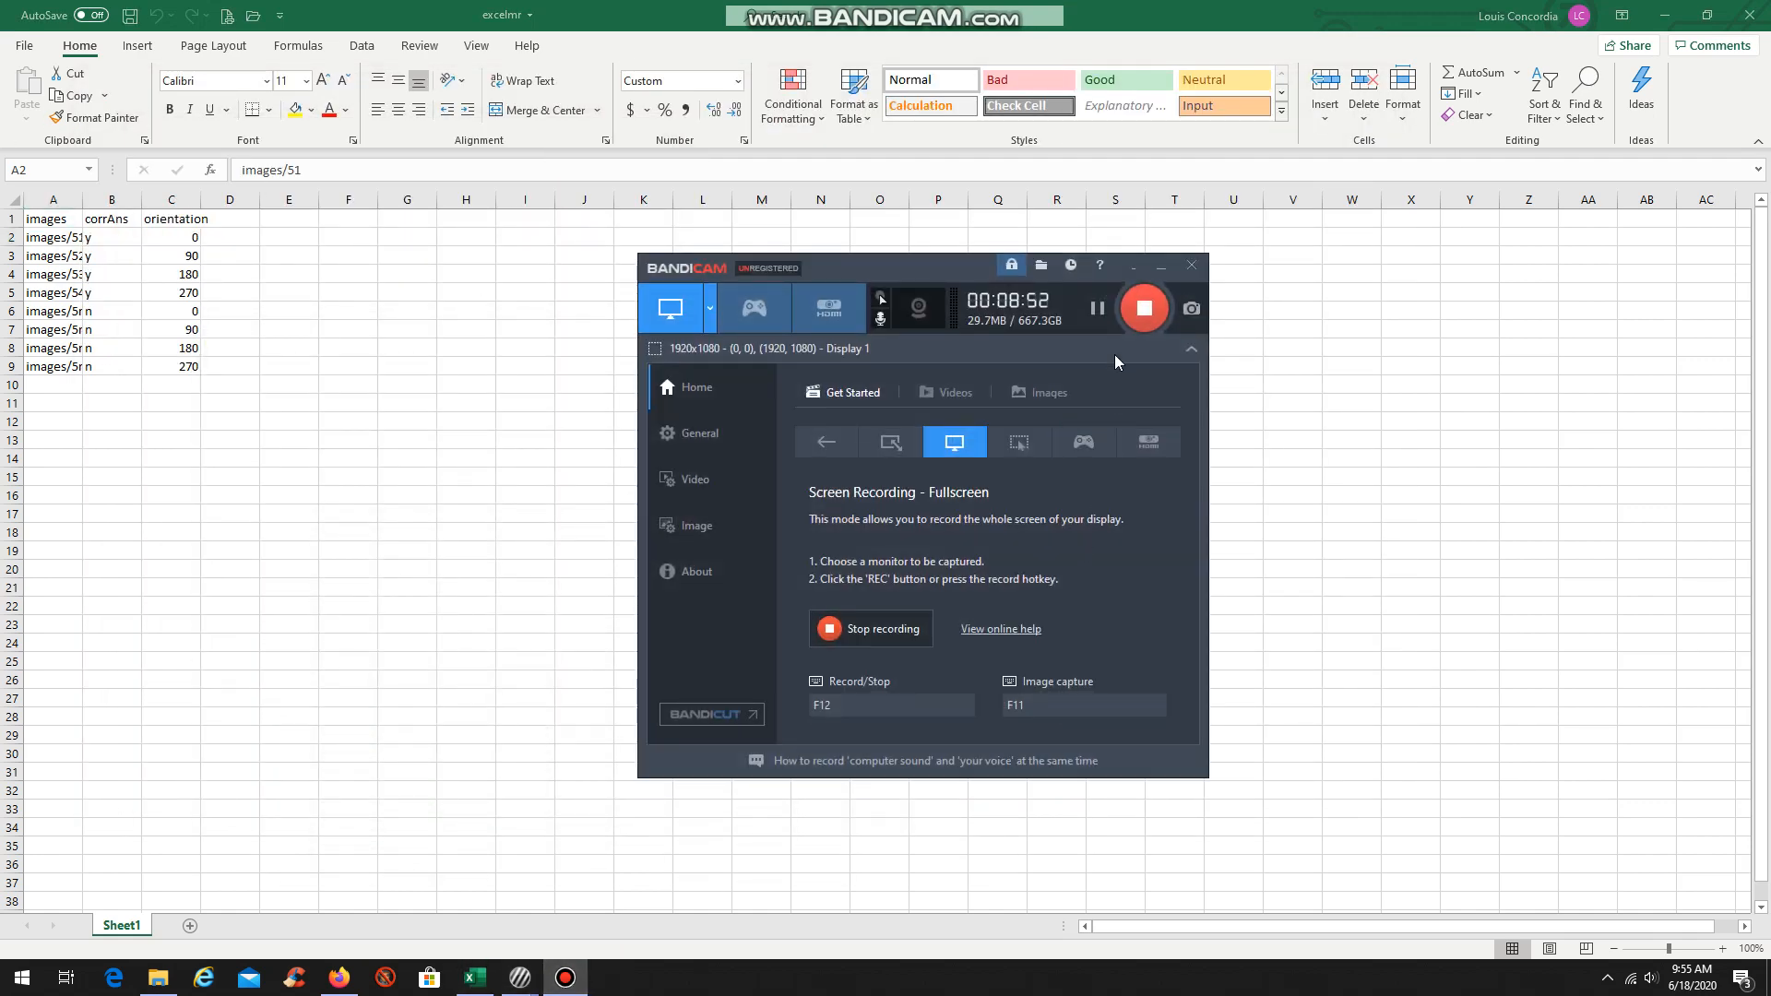